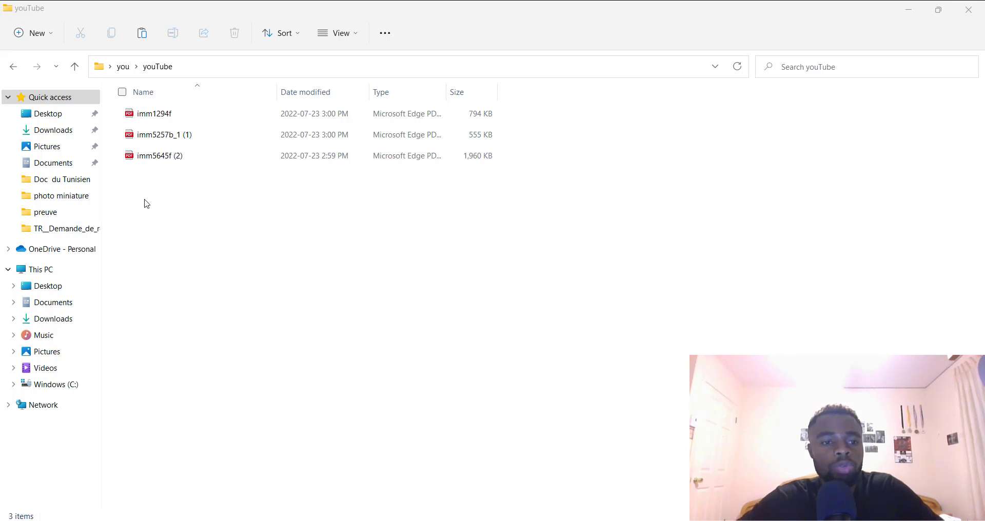
Open imm1294f.pdf from File Explorer with Adobe Acrobat DC
{"action": "left_click", "coordinate": [176, 116]}
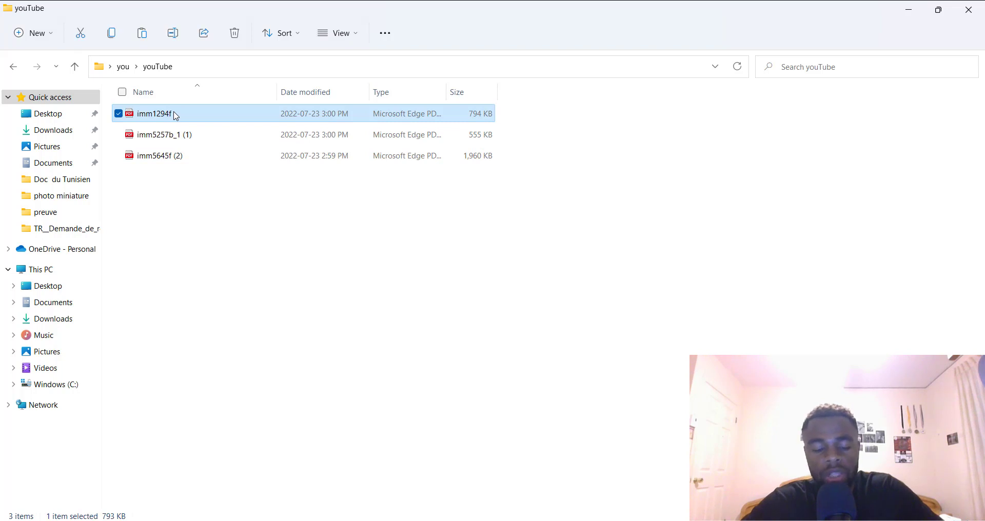
{"action": "right_click", "coordinate": [176, 115]}
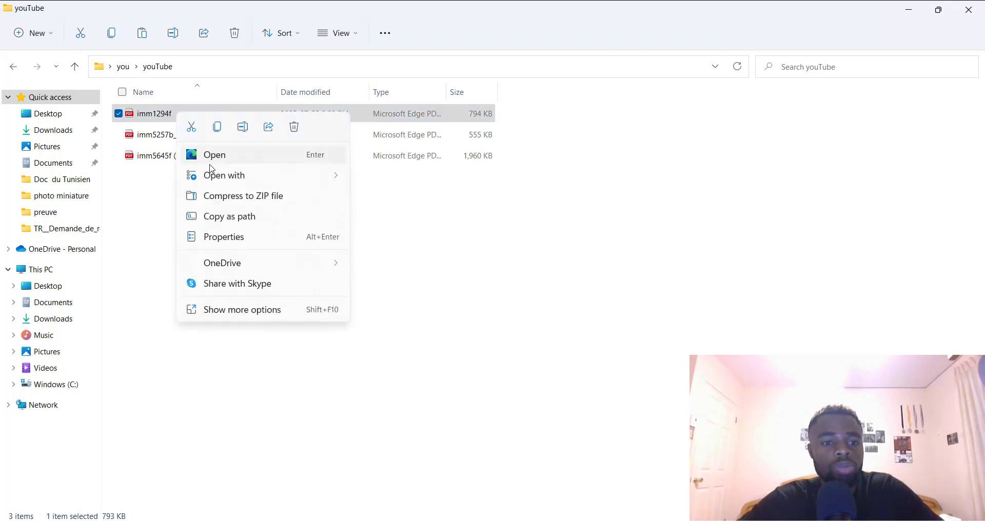
{"action": "mouse_move", "coordinate": [237, 176]}
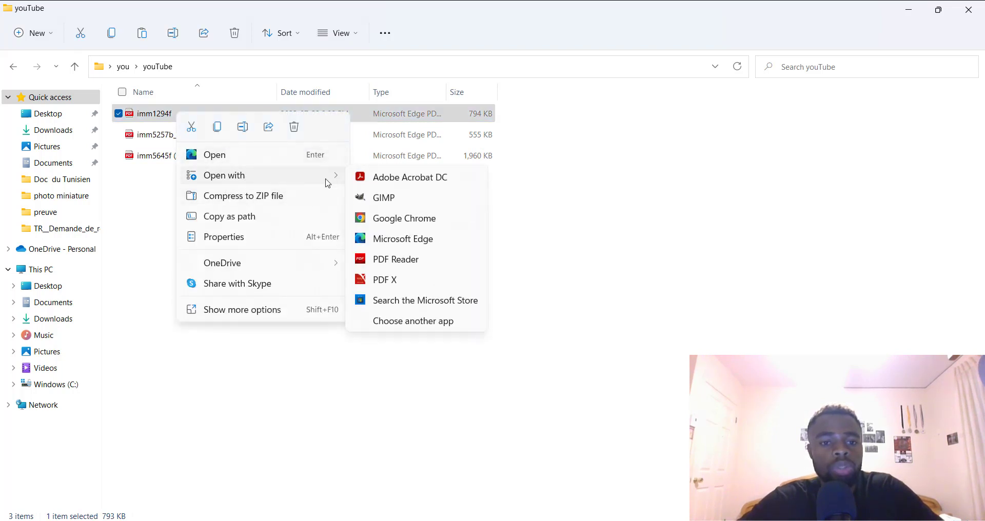
{"action": "left_click", "coordinate": [381, 182]}
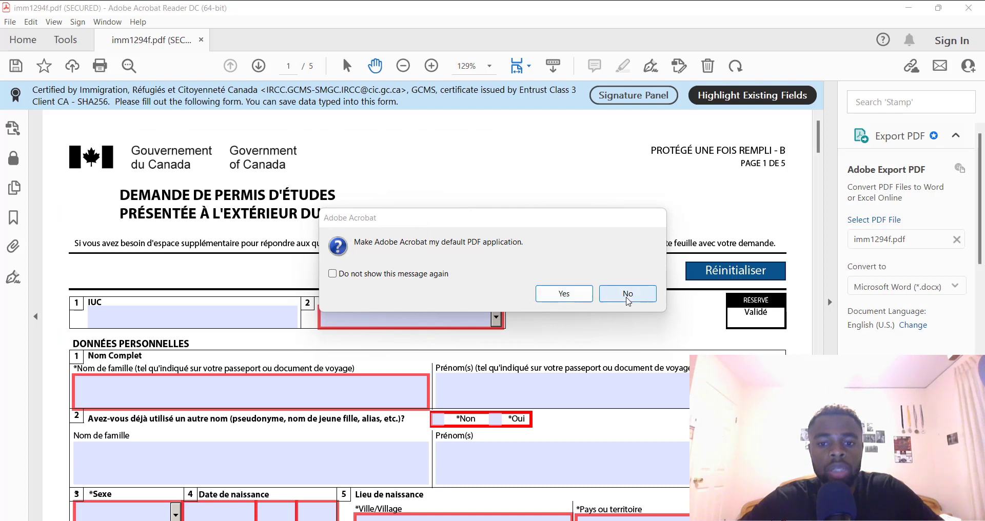
Decline the default-app prompt, close the premium features popup, and focus the IUC field
{"action": "left_click", "coordinate": [626, 293]}
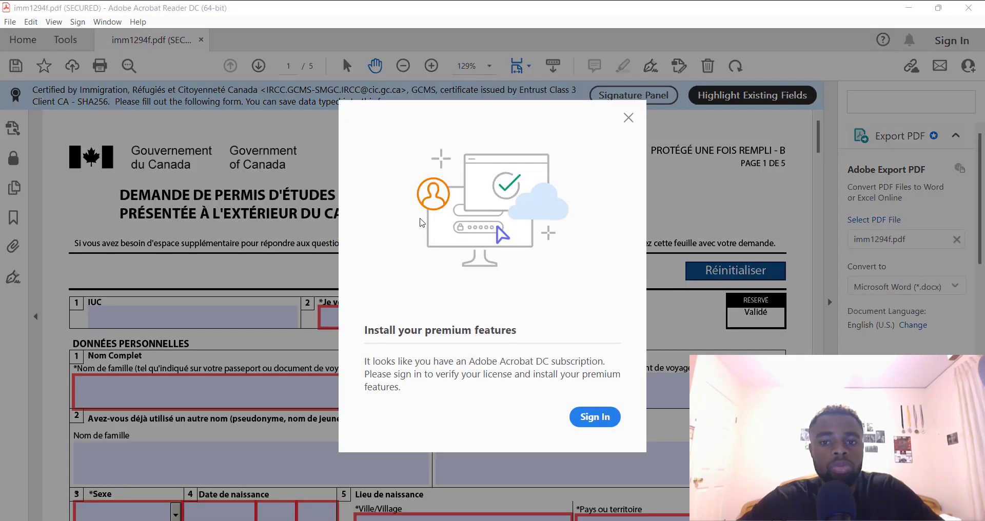
{"action": "left_click", "coordinate": [628, 119]}
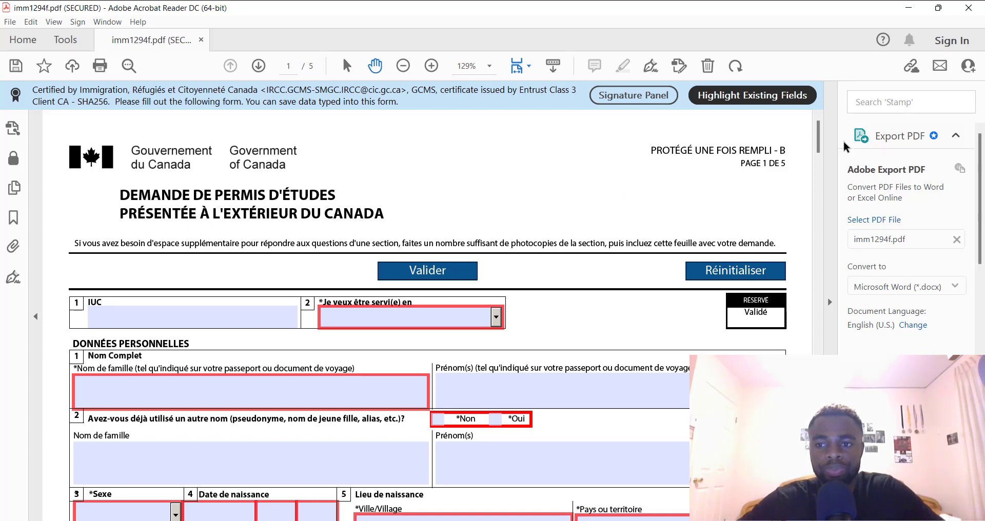
{"action": "mouse_move", "coordinate": [820, 132]}
{"action": "left_mouse_down"}
{"action": "mouse_move", "coordinate": [818, 140]}
{"action": "mouse_move", "coordinate": [813, 119]}
{"action": "left_mouse_up"}
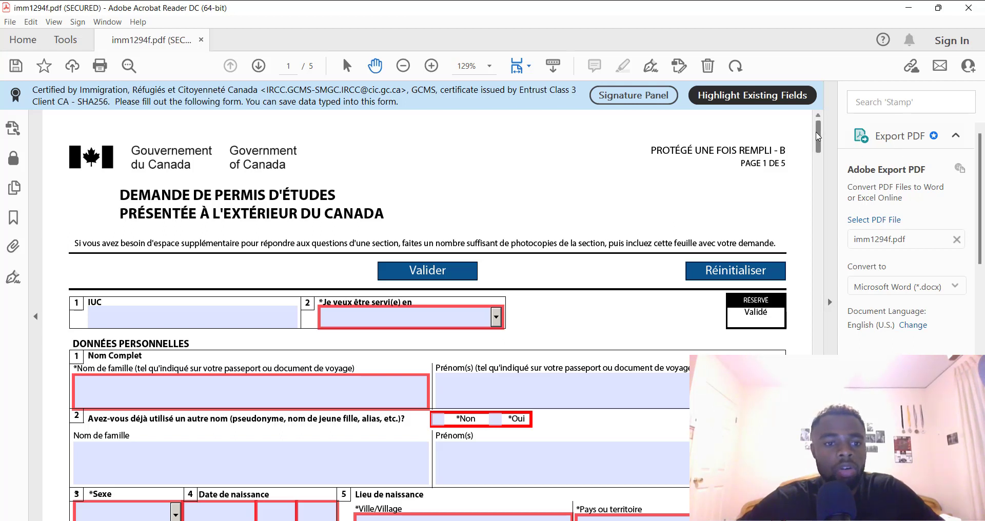
{"action": "scroll", "coordinate": [817, 136], "scroll_direction": "down", "scroll_amount": 1}
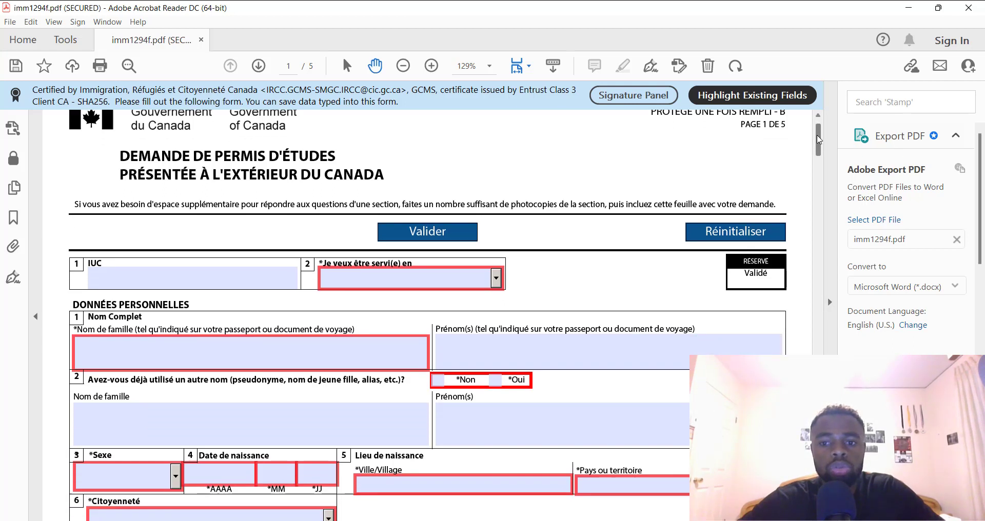
{"action": "scroll", "coordinate": [818, 136], "scroll_direction": "up", "scroll_amount": 1}
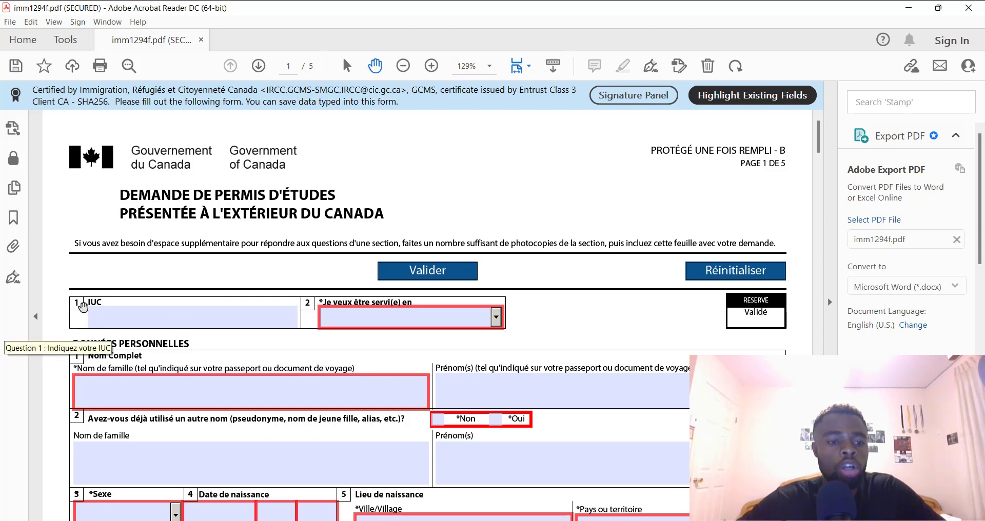
{"action": "left_click", "coordinate": [84, 306]}
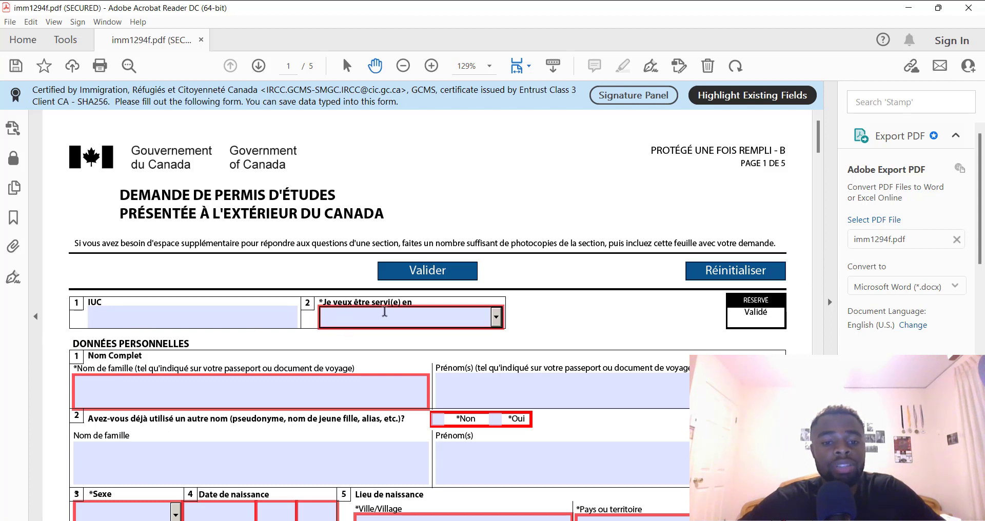
Set the service language to Français and enter the applicant's family and given names
{"action": "left_click", "coordinate": [496, 317]}
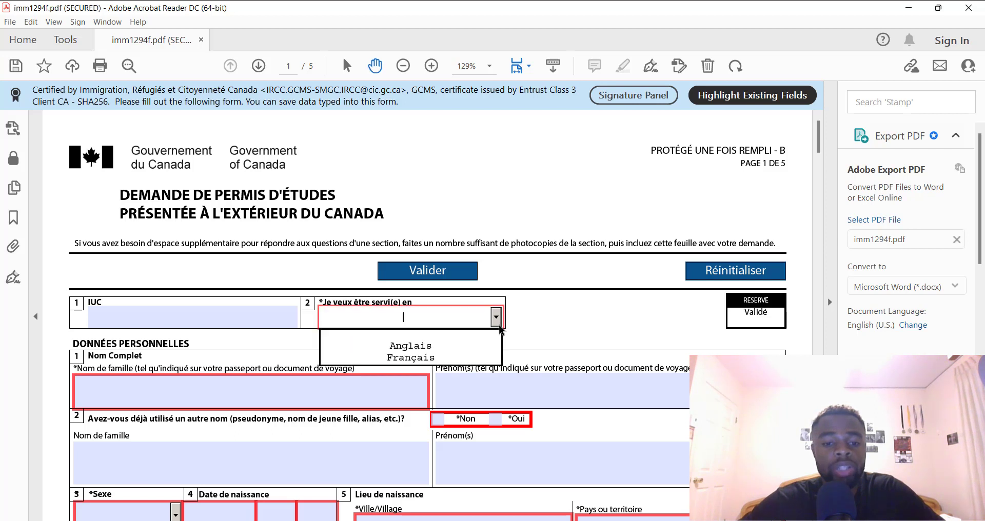
{"action": "left_click", "coordinate": [453, 357]}
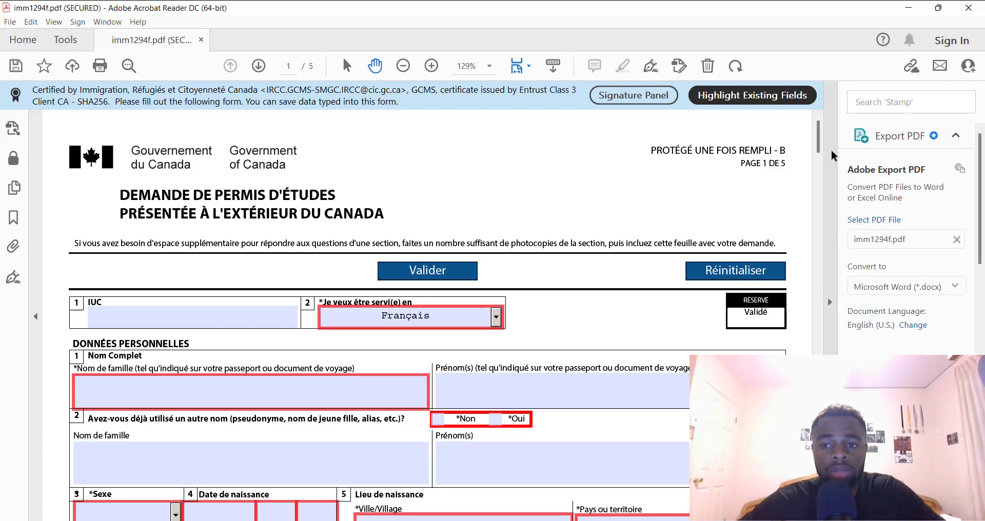
{"action": "left_click_drag", "start_coordinate": [817, 142], "coordinate": [818, 153]}
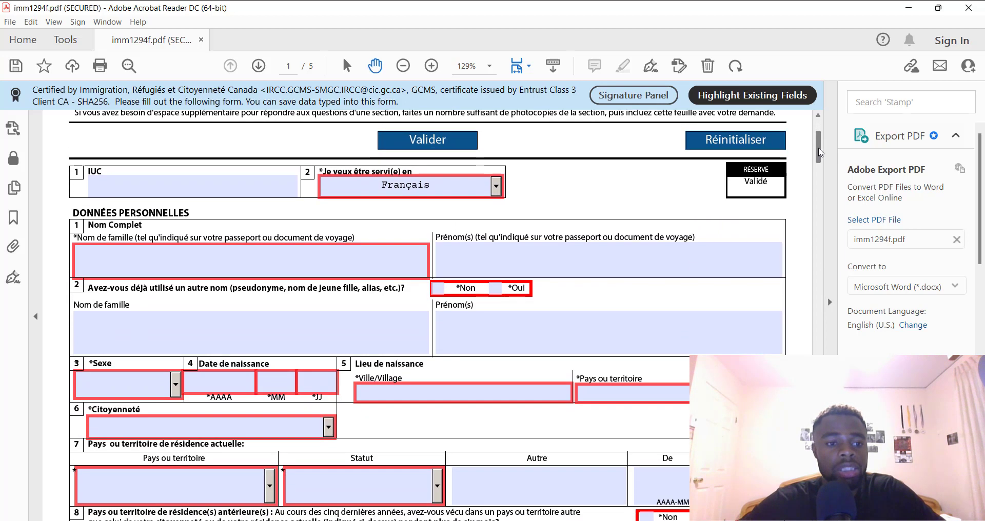
{"action": "left_click", "coordinate": [108, 267]}
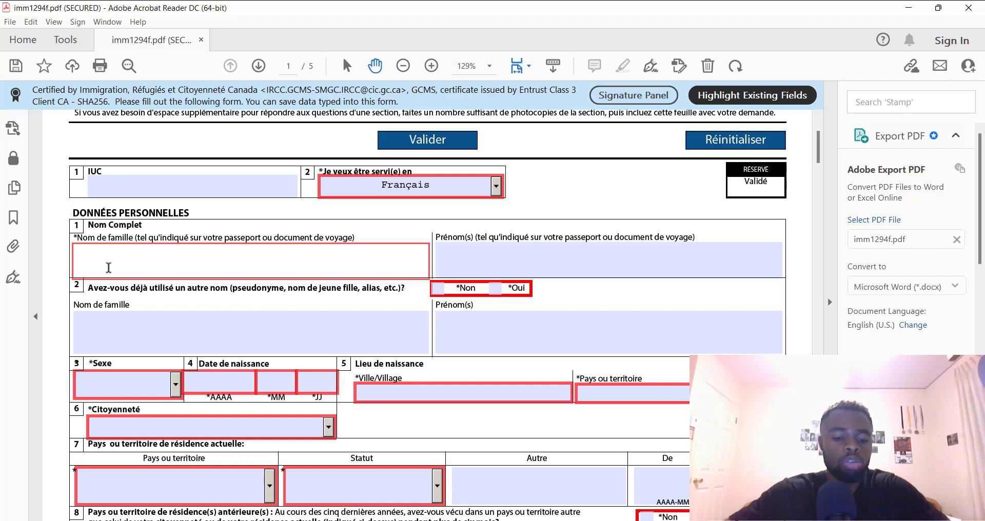
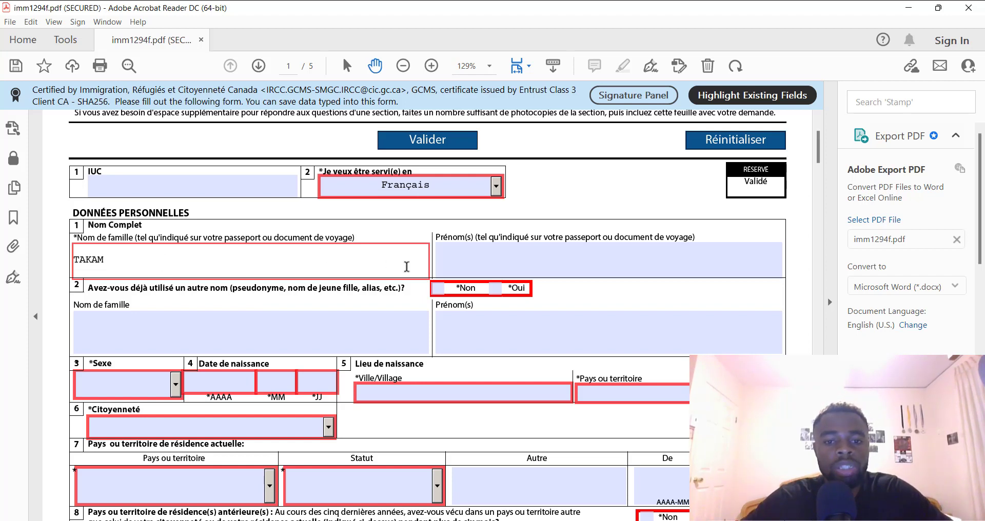
{"action": "left_click", "coordinate": [472, 264]}
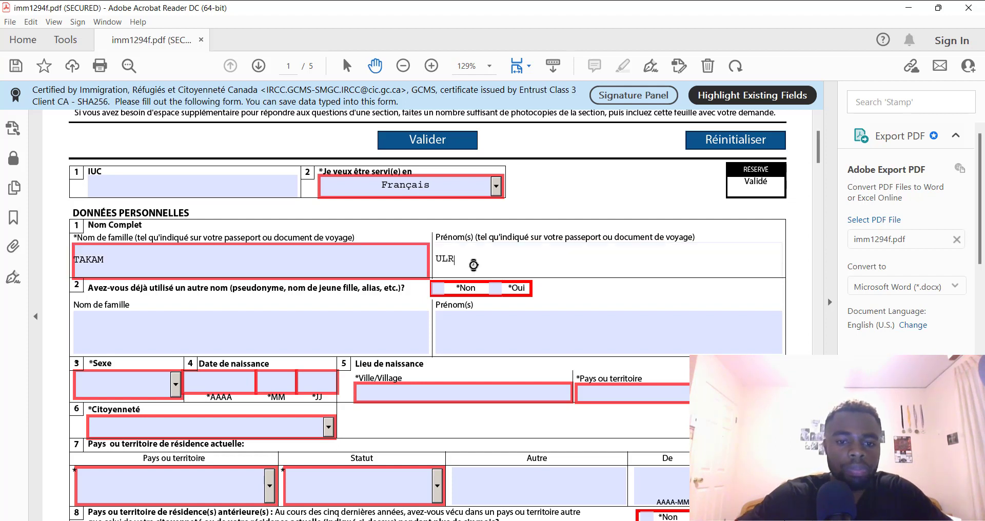
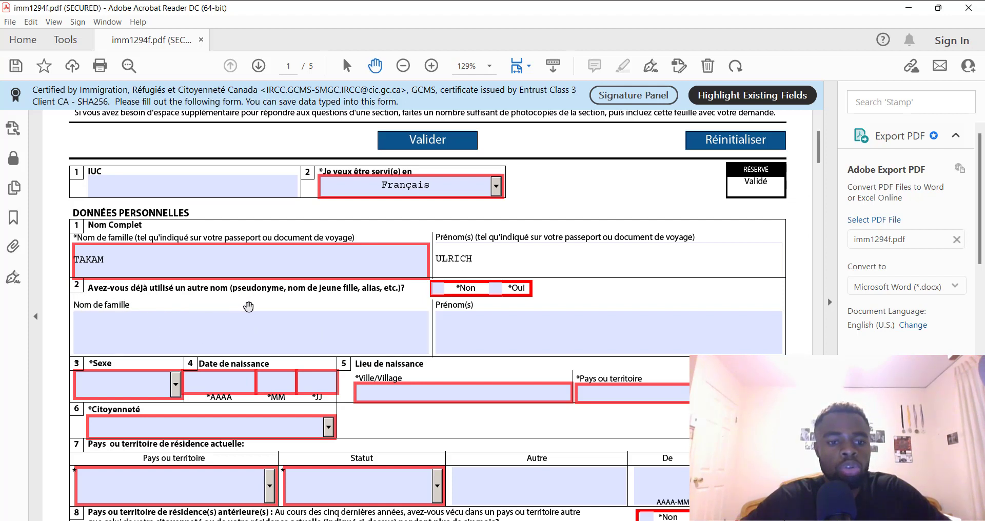
Answer Non to question 2 about other names used
{"action": "left_click", "coordinate": [221, 331]}
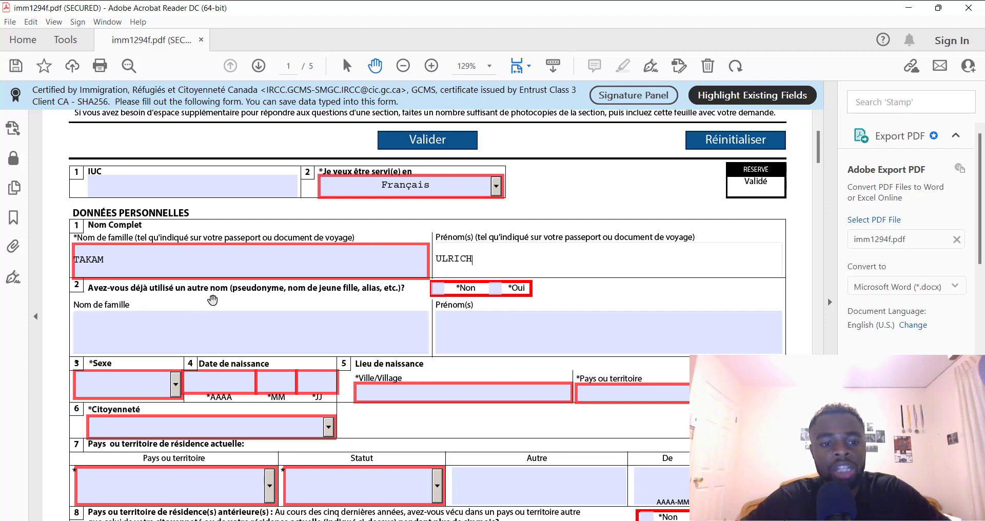
{"action": "left_click", "coordinate": [495, 289]}
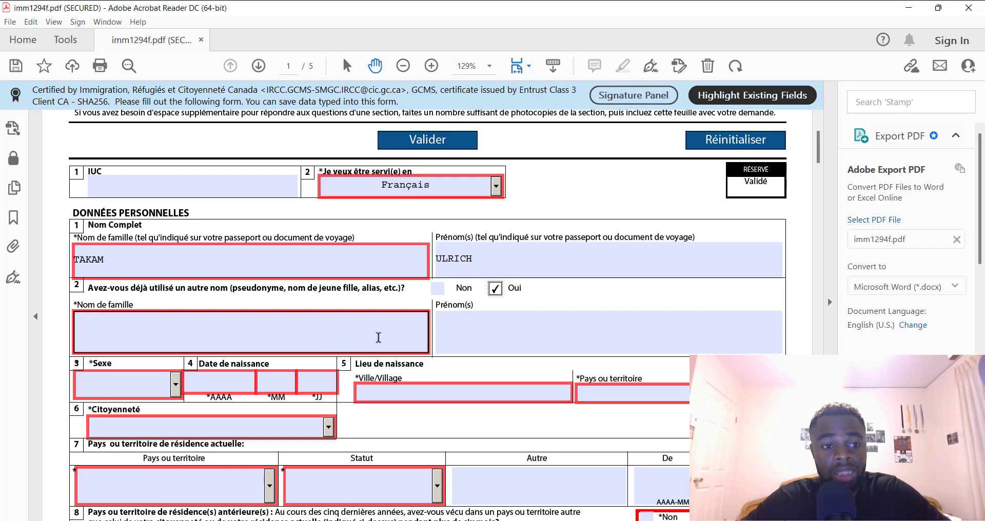
{"action": "left_click", "coordinate": [437, 289]}
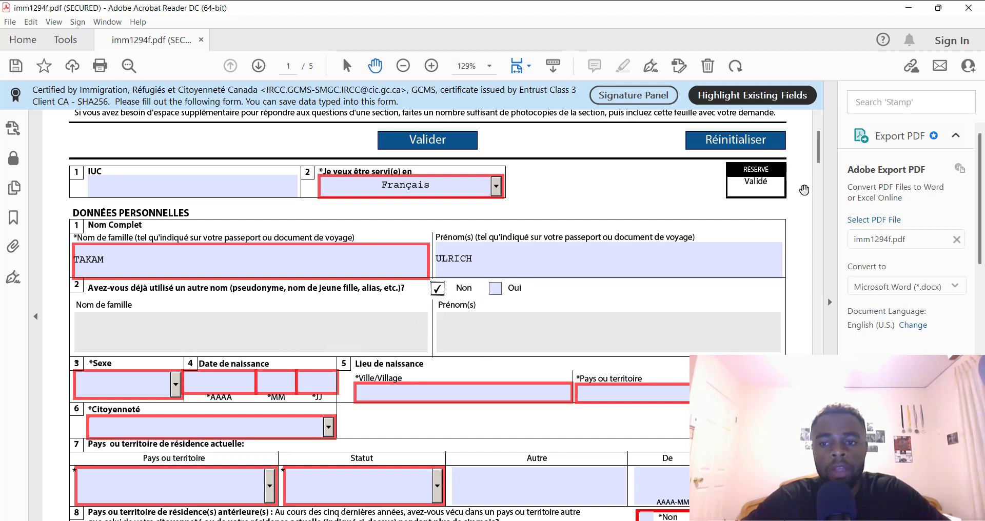
Set sex to Masculin and enter the applicant's birth date
{"action": "scroll", "coordinate": [819, 164], "scroll_direction": "down", "scroll_amount": 3}
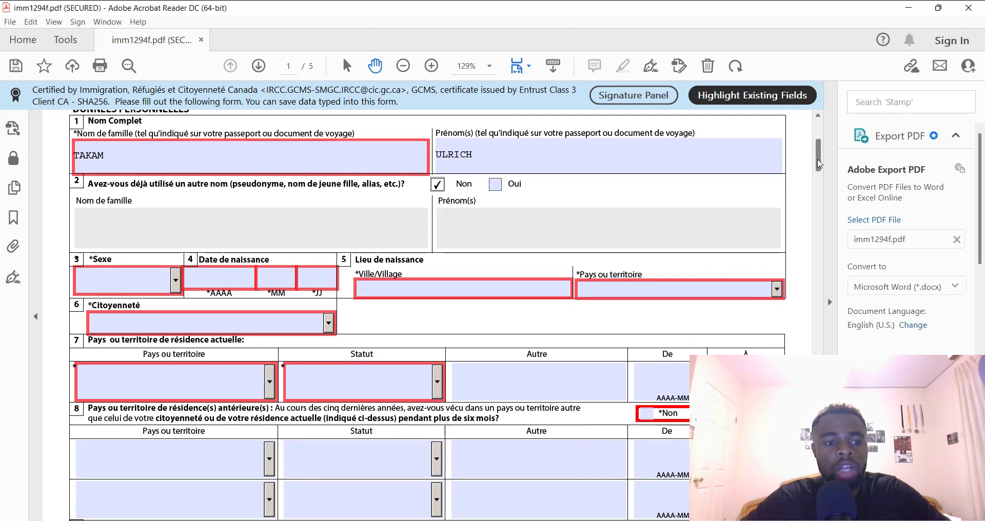
{"action": "left_click", "coordinate": [176, 281]}
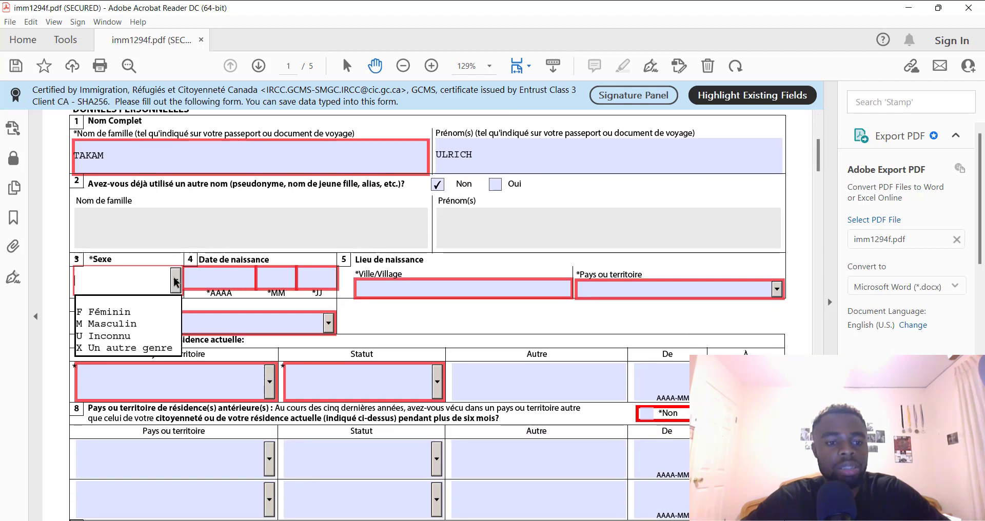
{"action": "left_click", "coordinate": [150, 326]}
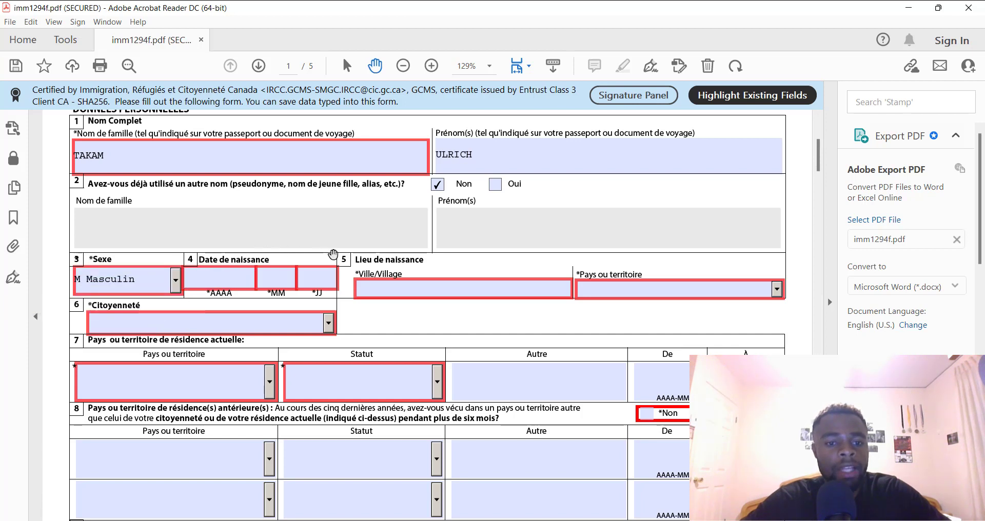
{"action": "left_click", "coordinate": [222, 277]}
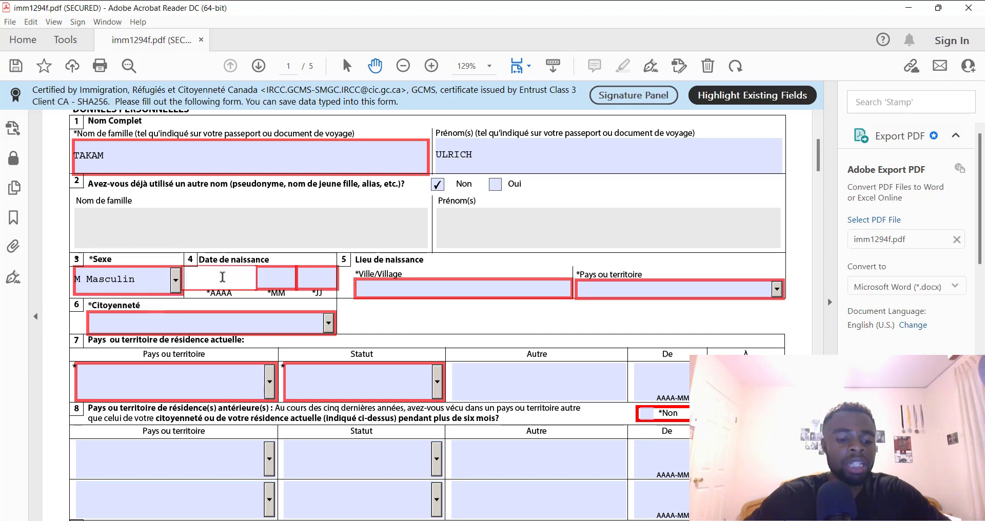
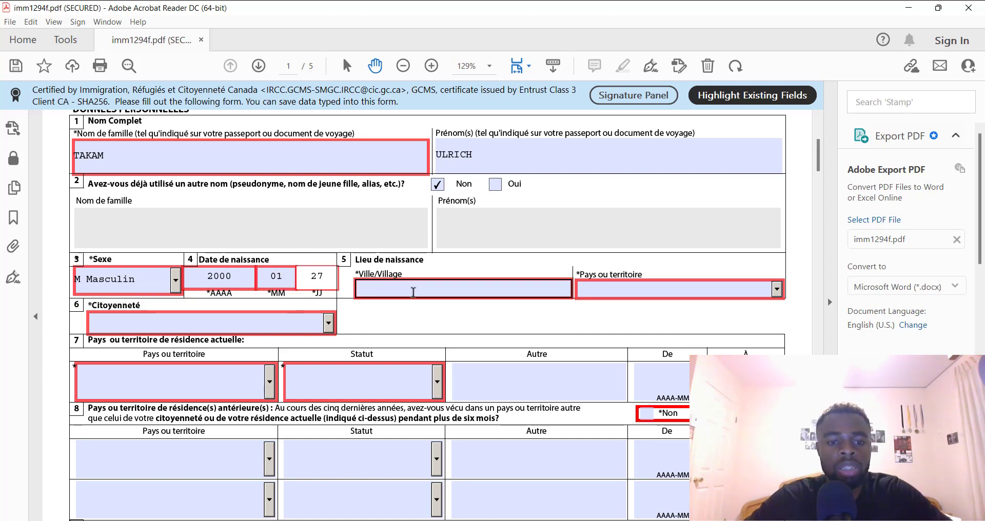
Choose Cameroun as the place-of-birth country
{"action": "left_click", "coordinate": [460, 291]}
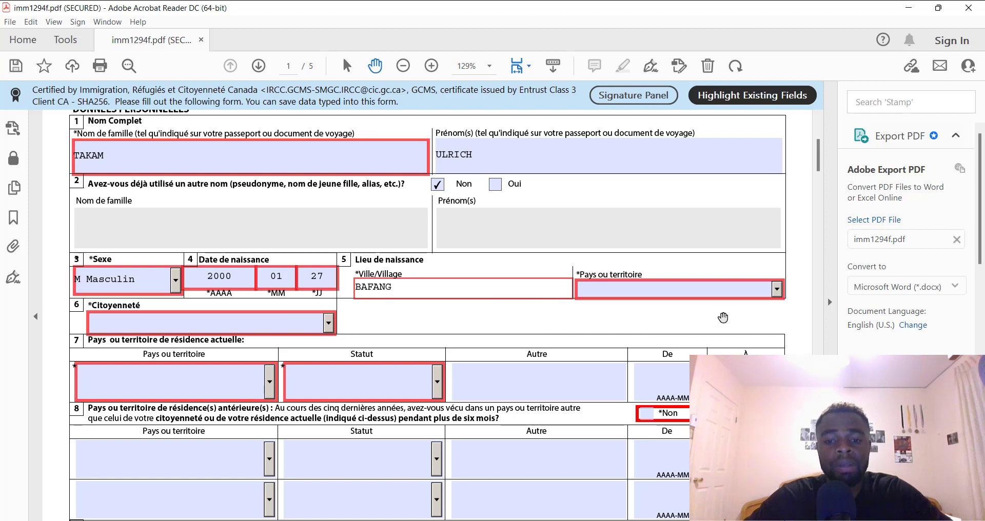
{"action": "left_click", "coordinate": [778, 289]}
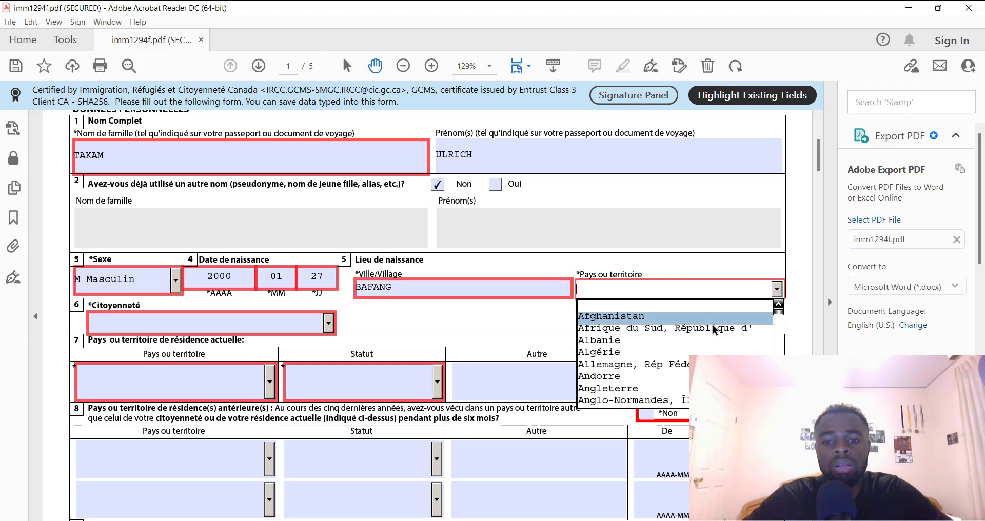
{"action": "left_click_drag", "start_coordinate": [778, 315], "coordinate": [786, 322]}
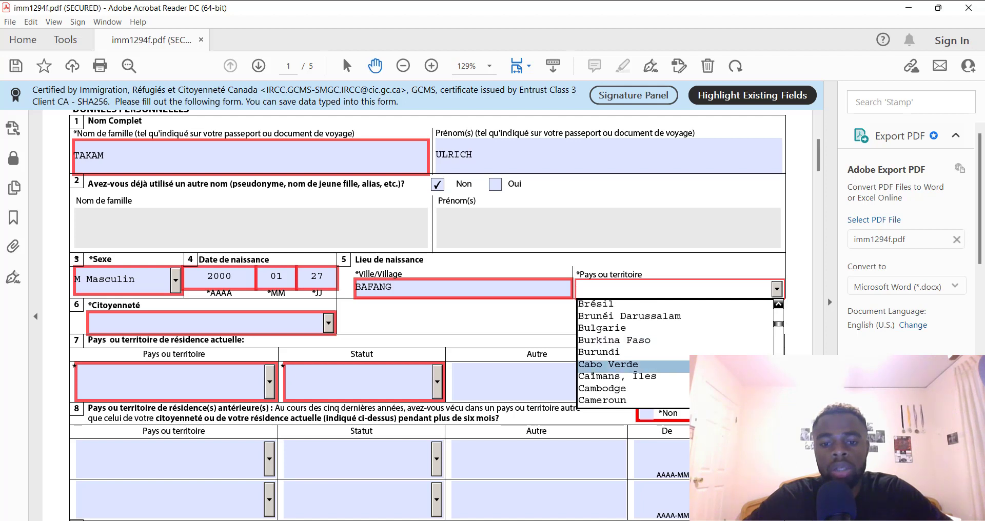
{"action": "left_click", "coordinate": [665, 400]}
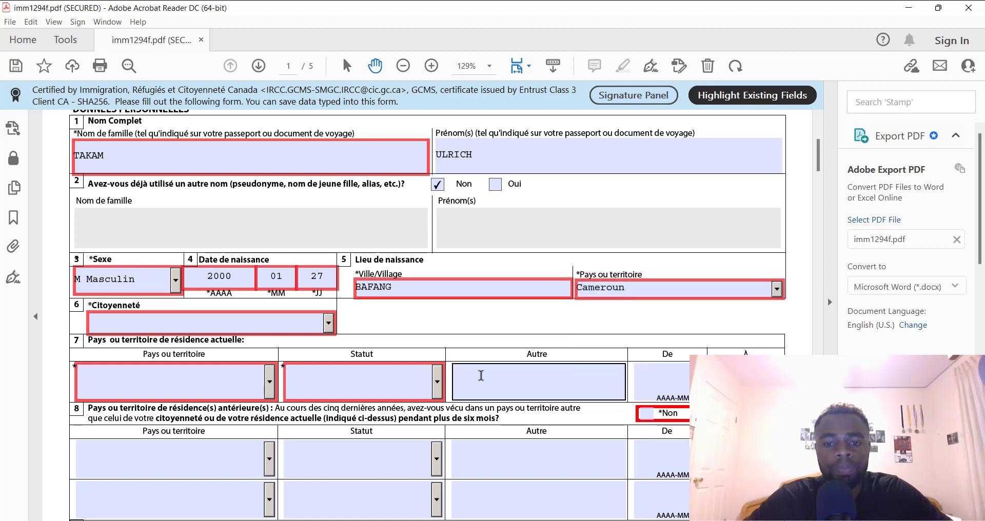
Set citizenship under question 6 to Cameroun
{"action": "left_click", "coordinate": [238, 324]}
{"action": "left_click", "coordinate": [328, 324]}
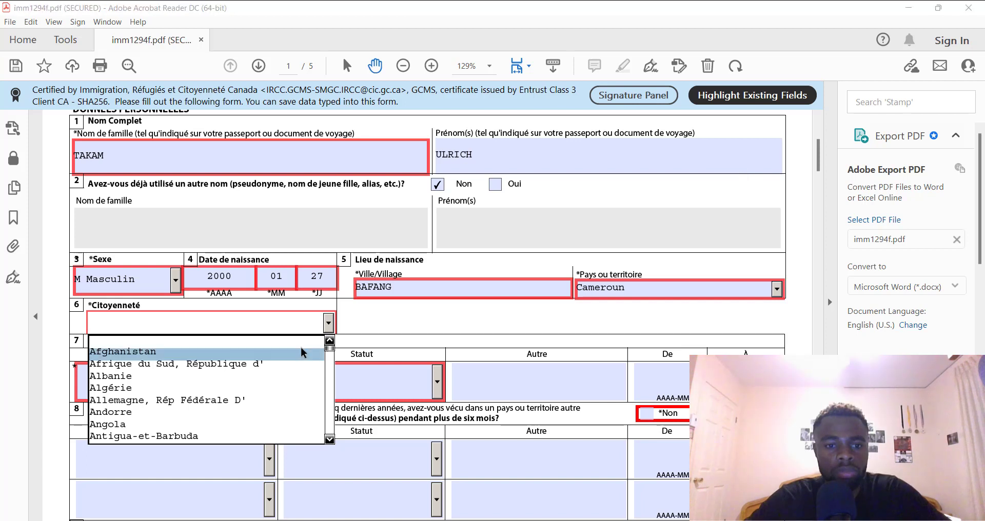
{"action": "left_click_drag", "start_coordinate": [331, 350], "coordinate": [334, 365]}
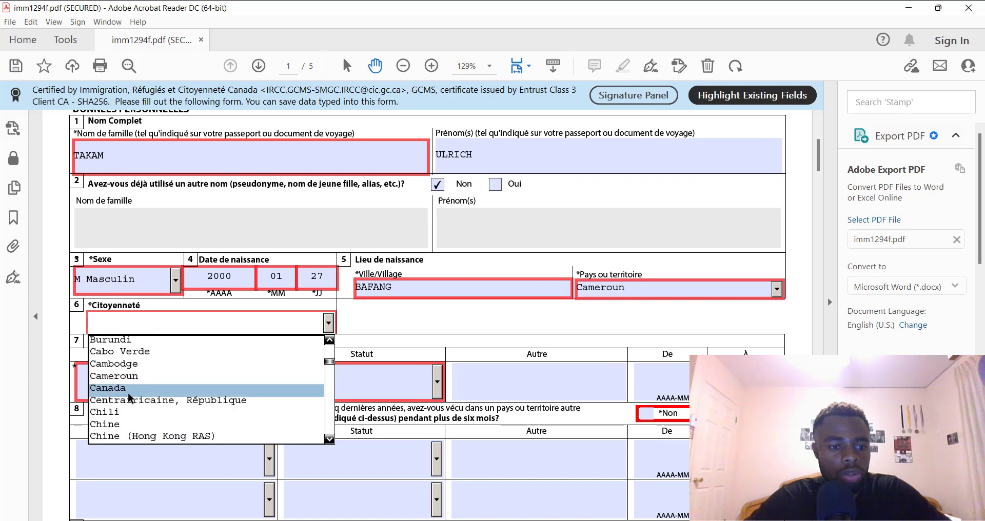
{"action": "left_click", "coordinate": [126, 377]}
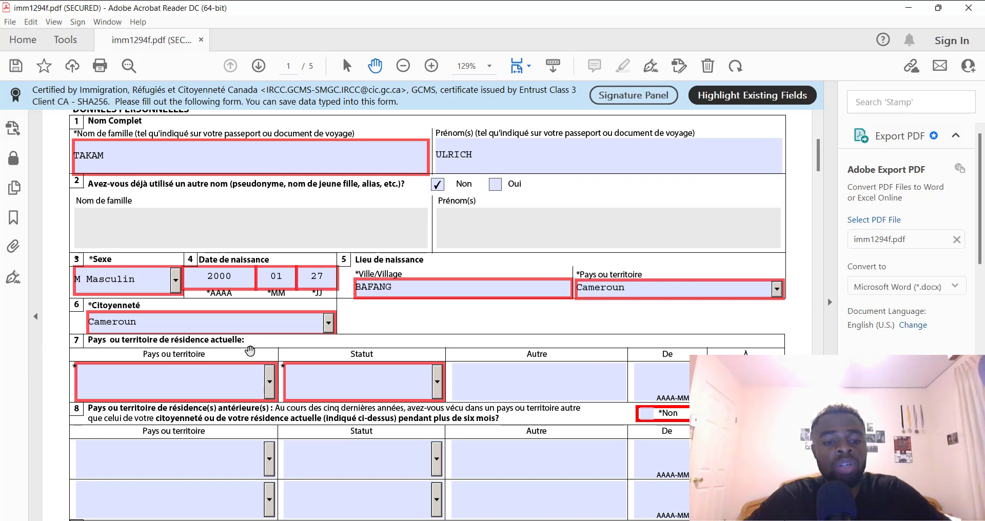
Set the current country of residence under question 7 to Cameroun
{"action": "left_click", "coordinate": [269, 387]}
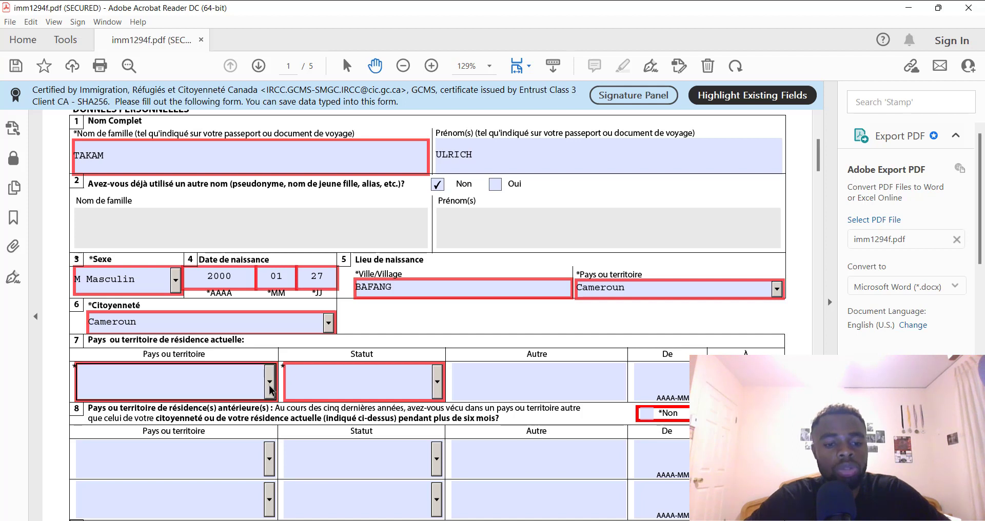
{"action": "left_click", "coordinate": [269, 388]}
{"action": "mouse_move", "coordinate": [272, 415]}
{"action": "left_mouse_down"}
{"action": "mouse_move", "coordinate": [279, 445]}
{"action": "mouse_move", "coordinate": [273, 430]}
{"action": "left_mouse_up"}
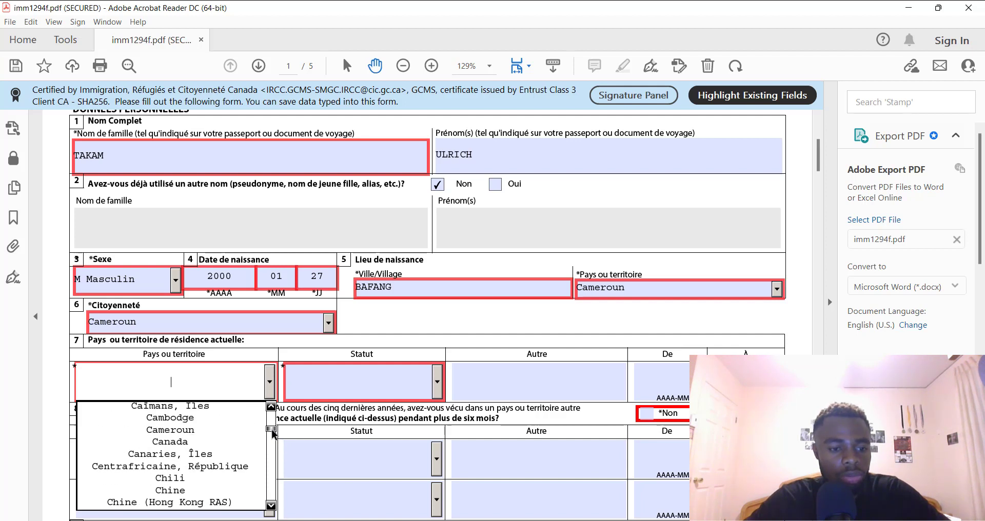
{"action": "left_click", "coordinate": [226, 431]}
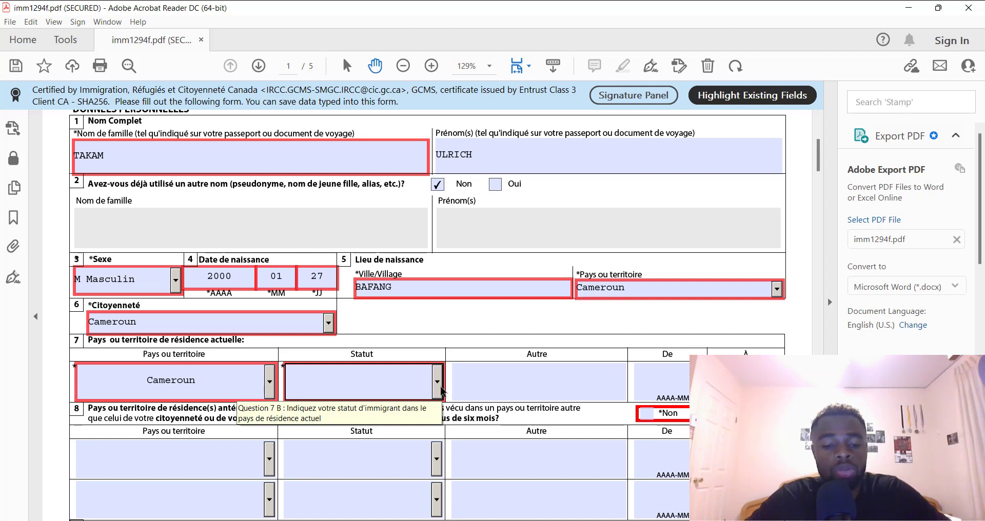
{"action": "left_click", "coordinate": [441, 390]}
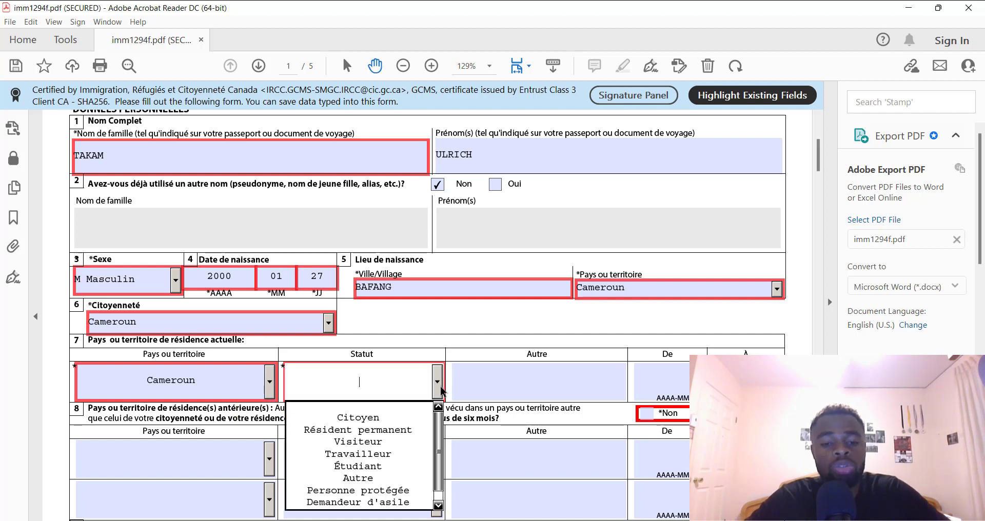
Choose Citoyen as the residence status under question 7
{"action": "left_click", "coordinate": [409, 417]}
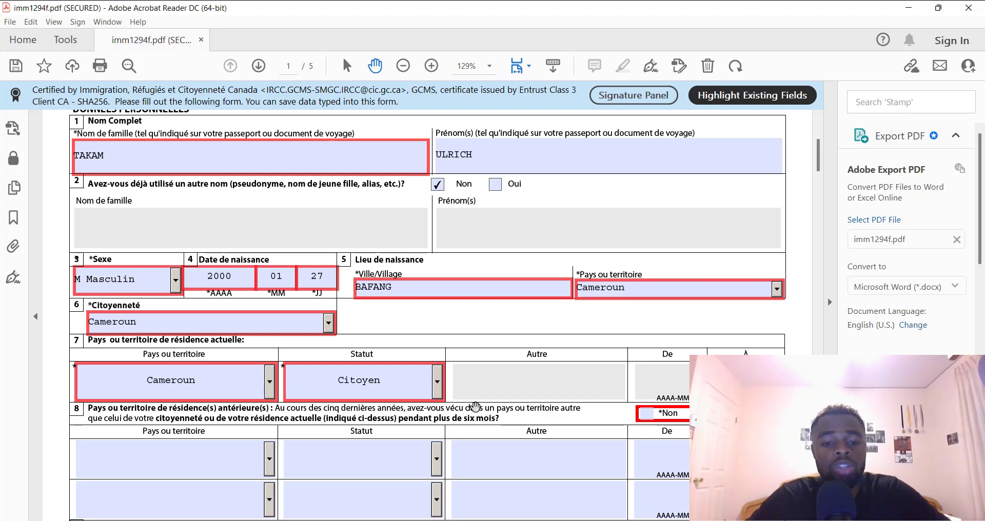
{"action": "left_click", "coordinate": [437, 381]}
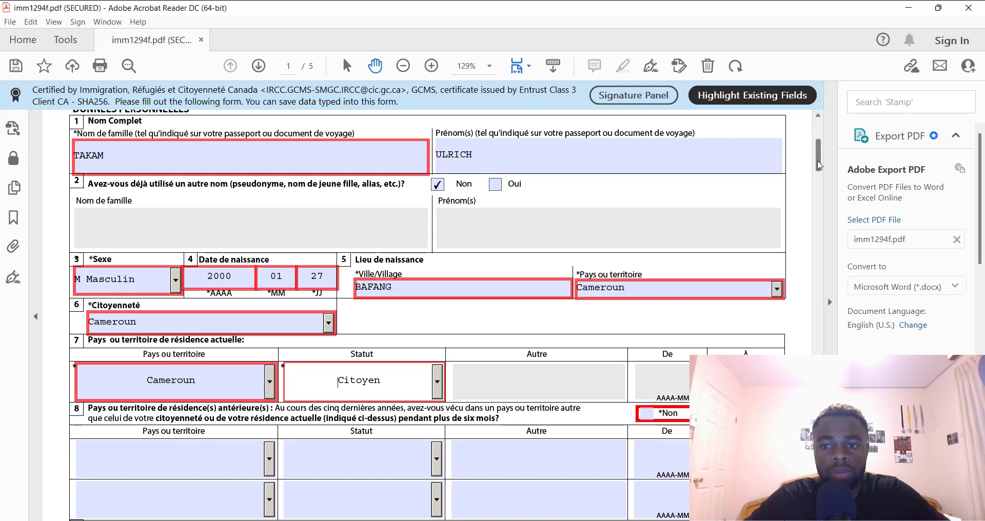
Answer Non to question 8 on previous countries of residence, after briefly trying Oui
{"action": "scroll", "coordinate": [818, 164], "scroll_direction": "down", "scroll_amount": 5}
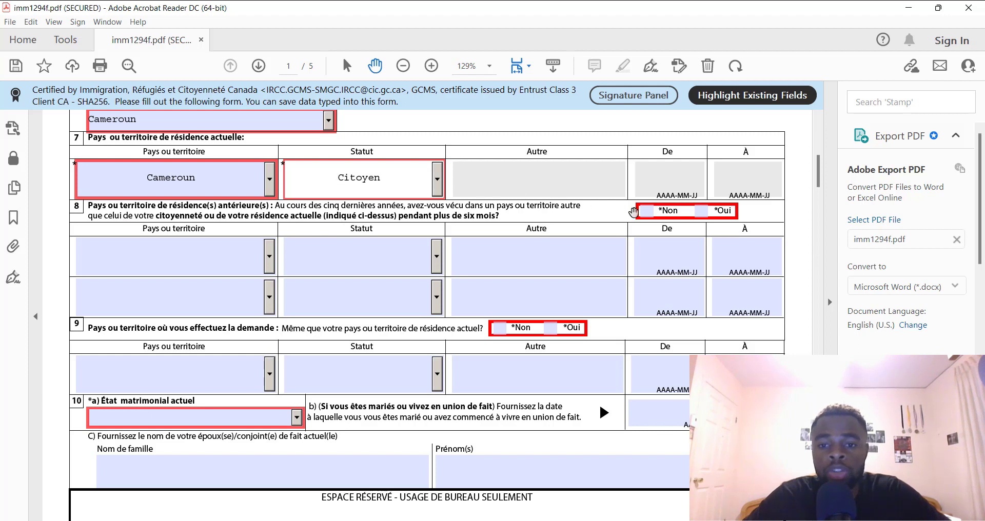
{"action": "left_click", "coordinate": [647, 213]}
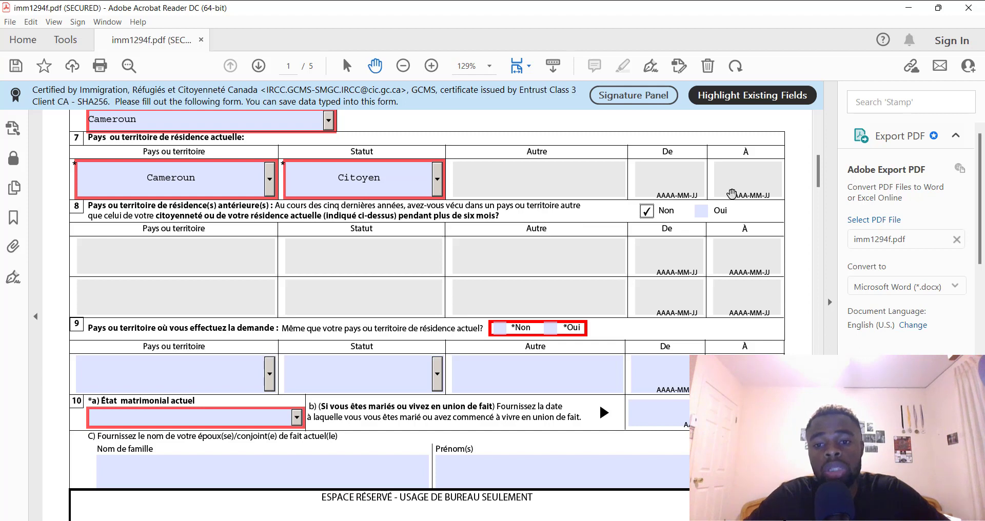
{"action": "left_click", "coordinate": [701, 211]}
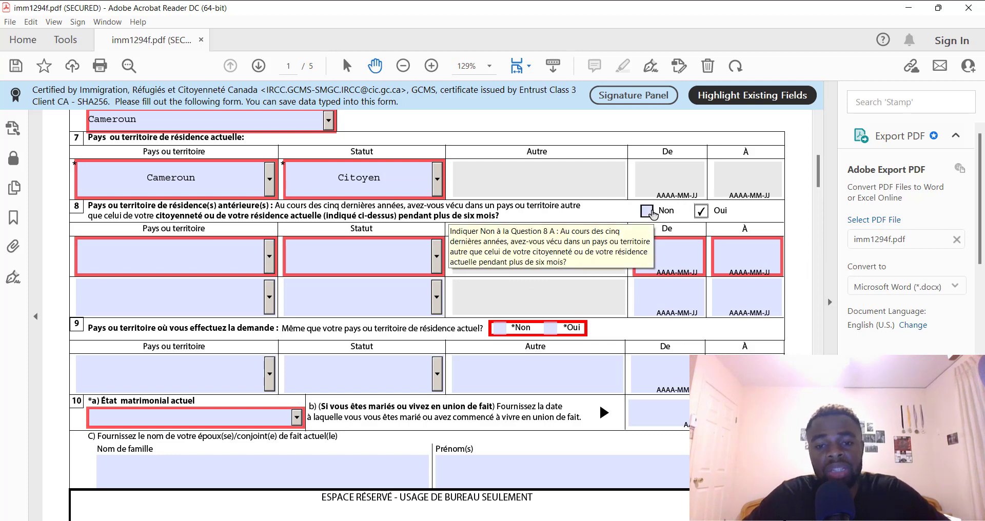
{"action": "left_click", "coordinate": [648, 211]}
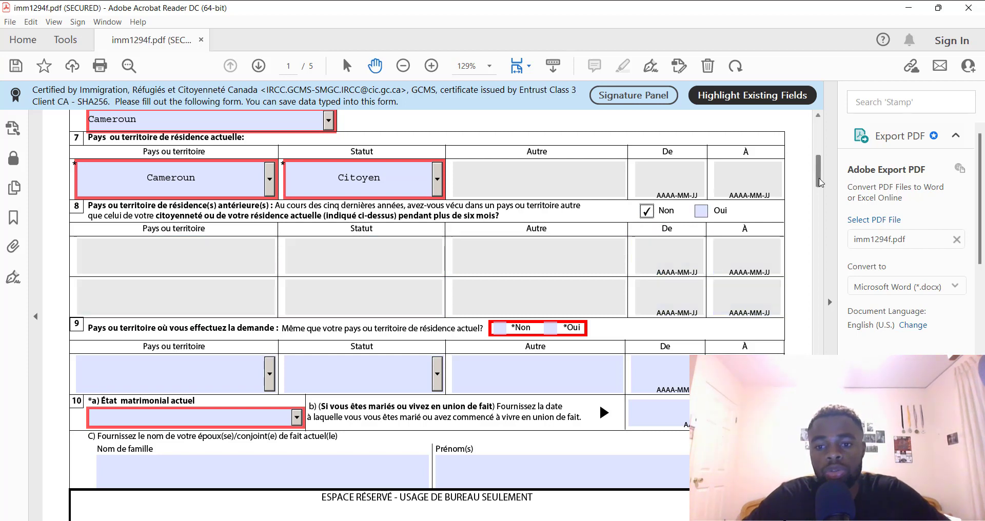
{"action": "scroll", "coordinate": [824, 185], "scroll_direction": "down", "scroll_amount": 1}
{"action": "scroll", "coordinate": [825, 185], "scroll_direction": "down", "scroll_amount": 3}
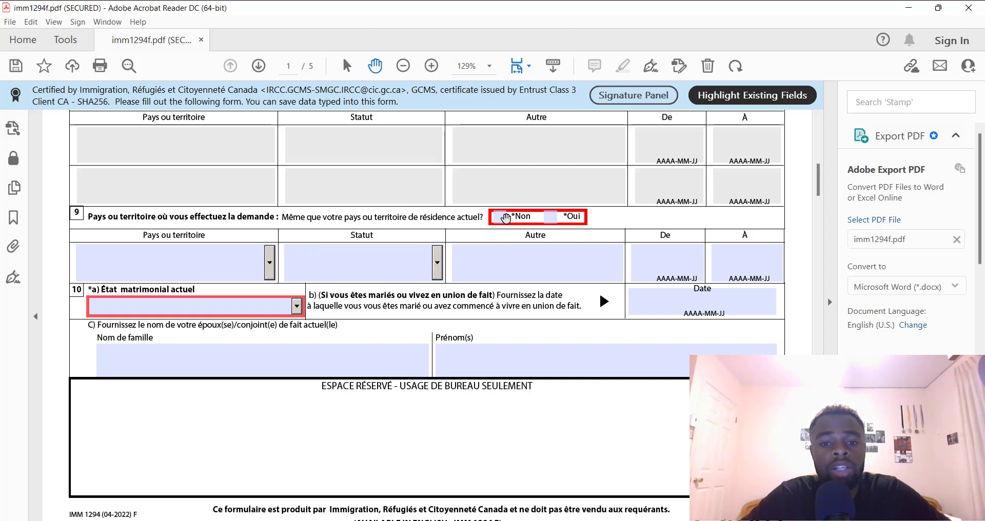
Settle question 9 on Oui after toggling between Non and Oui
{"action": "left_click", "coordinate": [505, 218]}
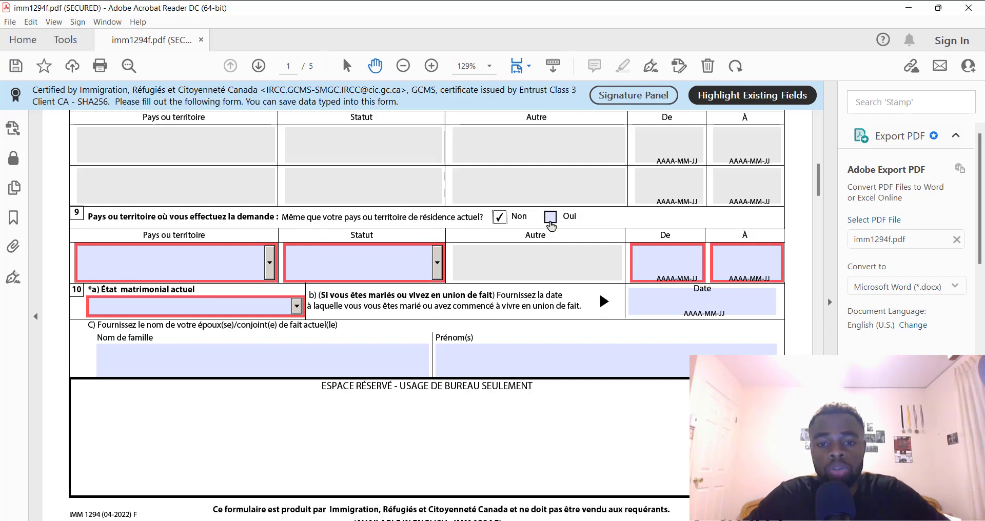
{"action": "left_click", "coordinate": [550, 217]}
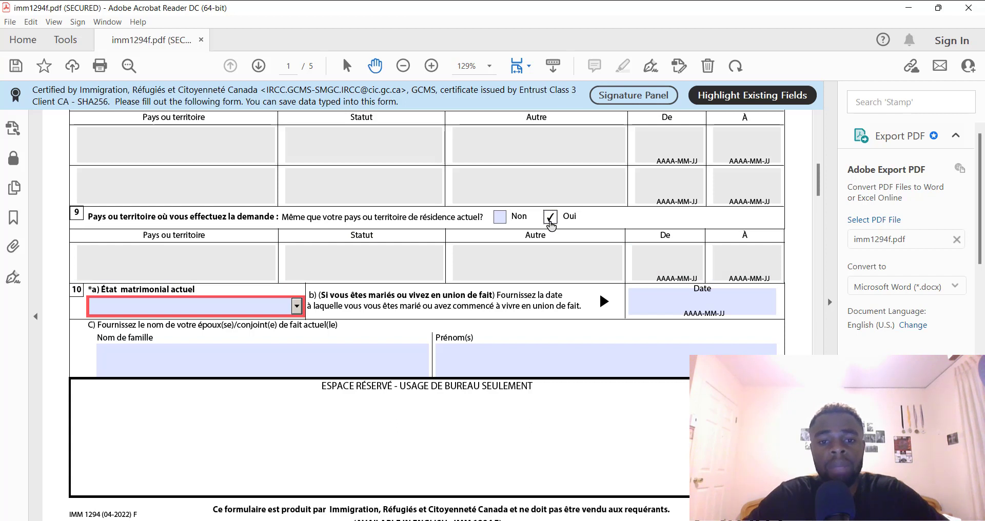
{"action": "left_click", "coordinate": [499, 217]}
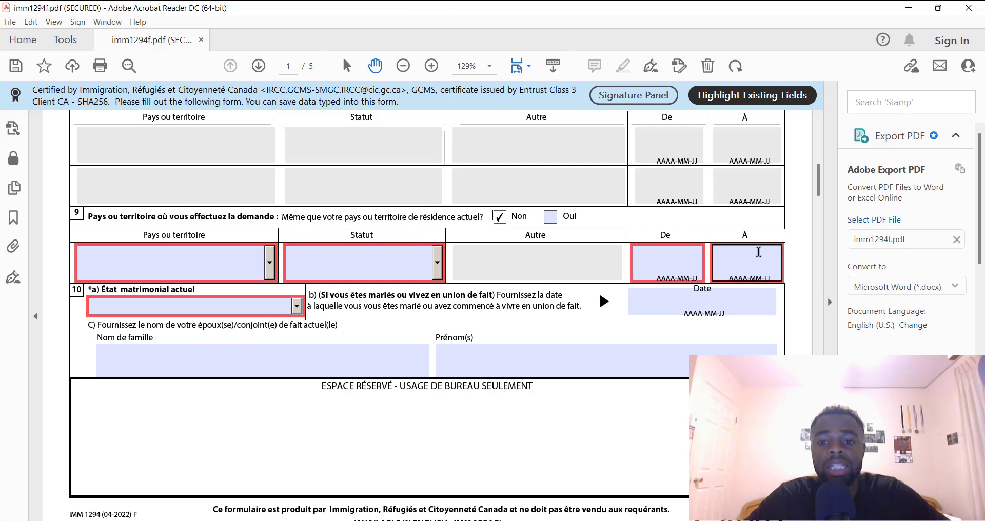
{"action": "left_click", "coordinate": [549, 218]}
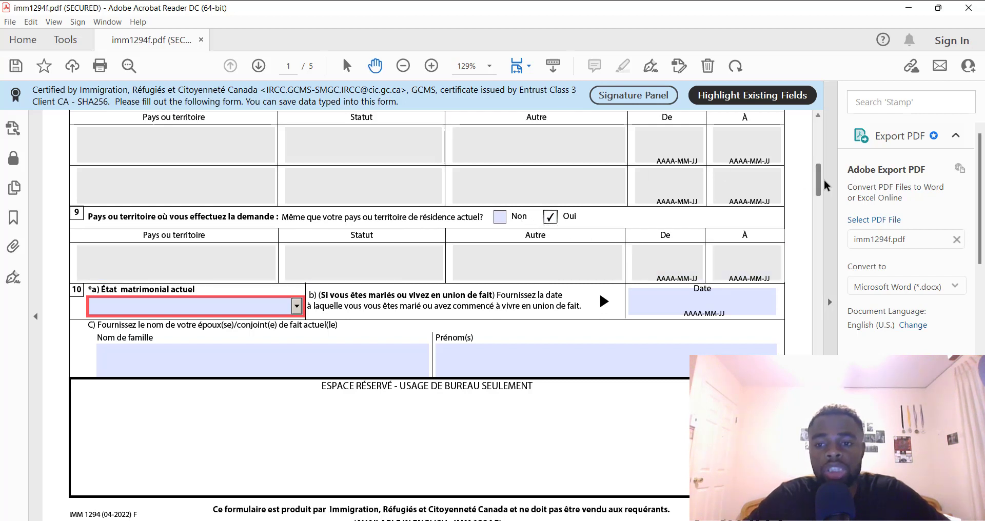
{"action": "scroll", "coordinate": [820, 190], "scroll_direction": "down", "scroll_amount": 3}
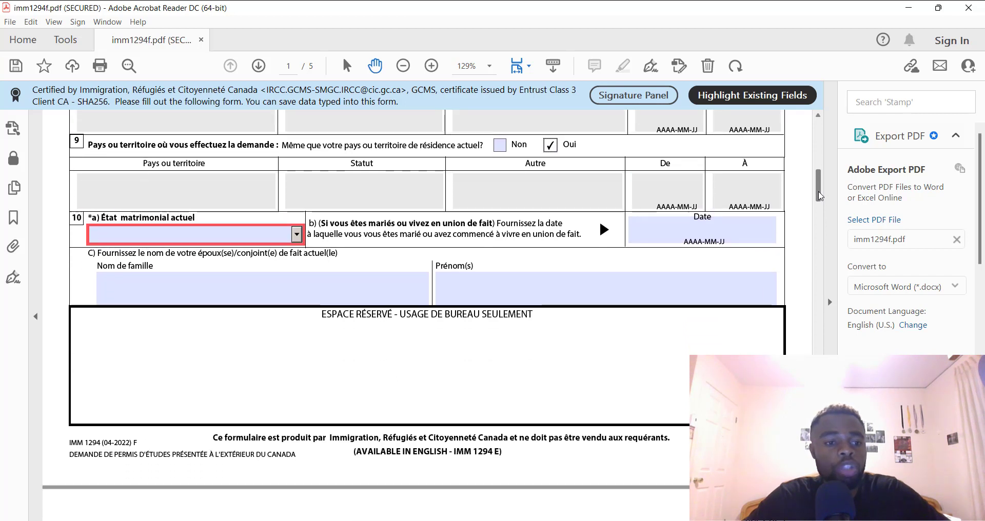
Choose Célibataire as the current marital status in question 10
{"action": "left_click", "coordinate": [296, 235]}
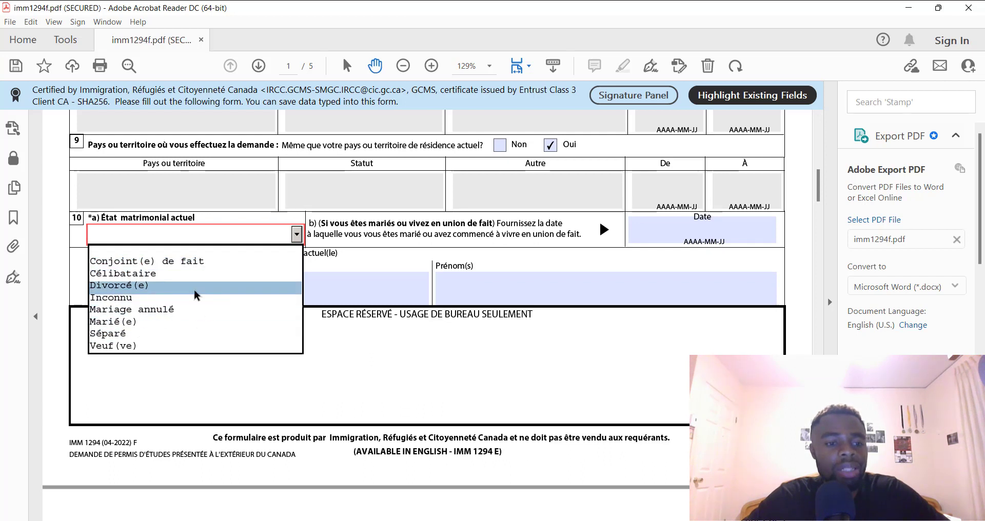
{"action": "left_click", "coordinate": [195, 273]}
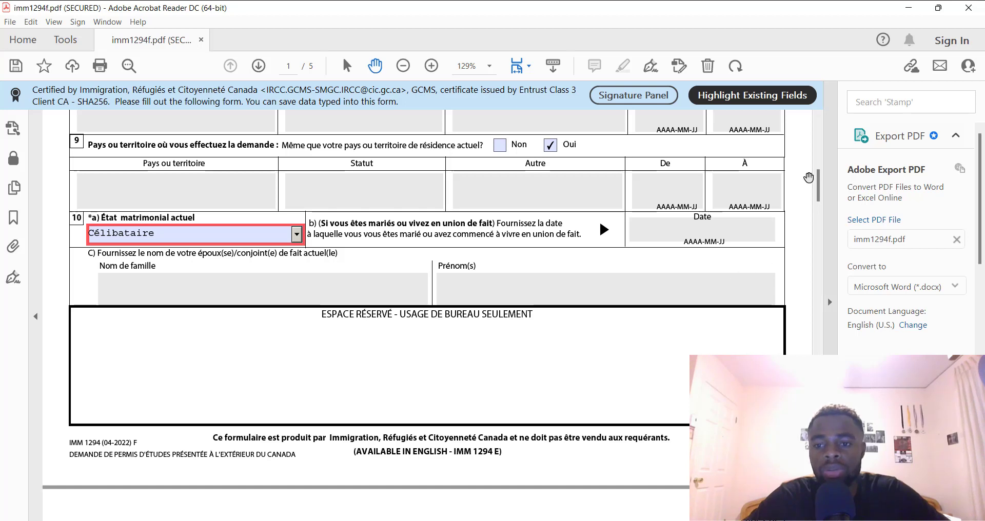
{"action": "left_click_drag", "start_coordinate": [819, 188], "coordinate": [837, 216]}
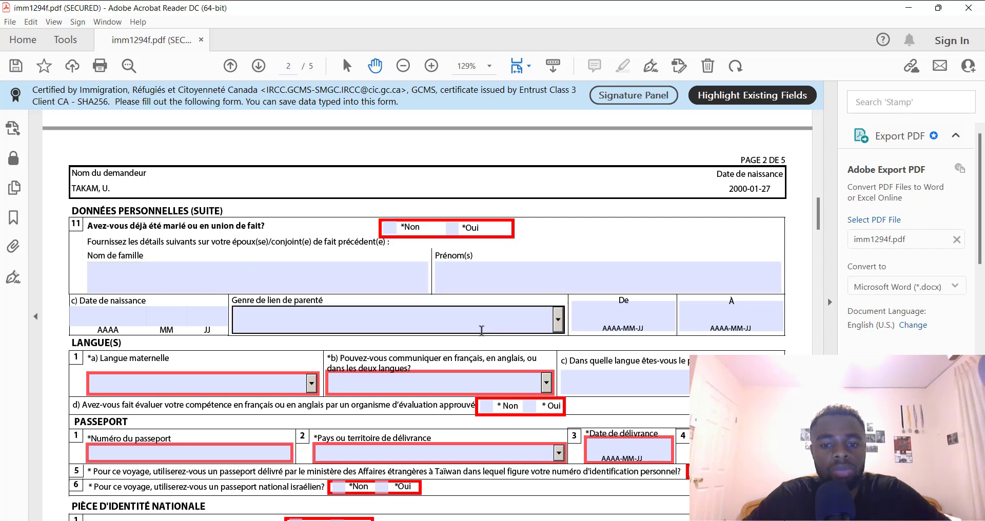
Tick Non for question 11 on any previous marriage or common-law union
{"action": "mouse_move", "coordinate": [330, 275]}
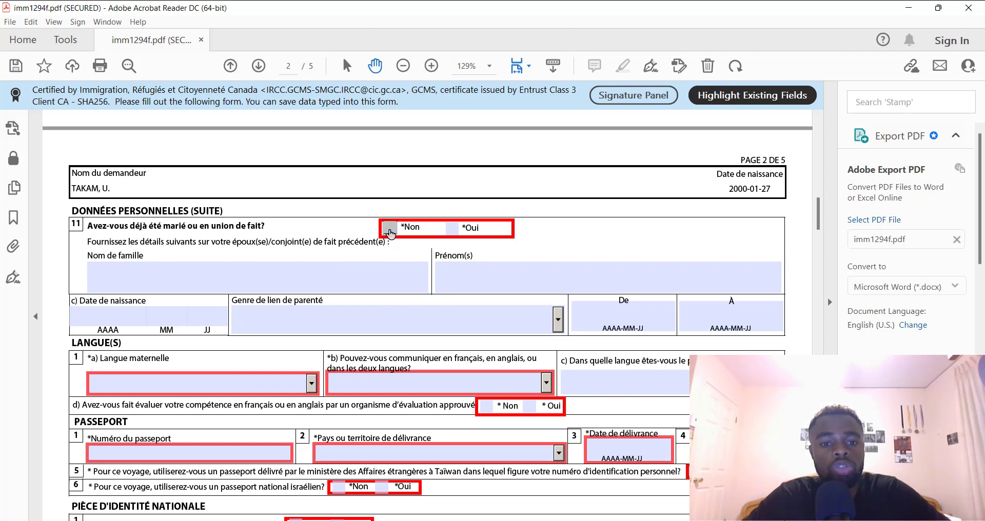
{"action": "left_click", "coordinate": [390, 229]}
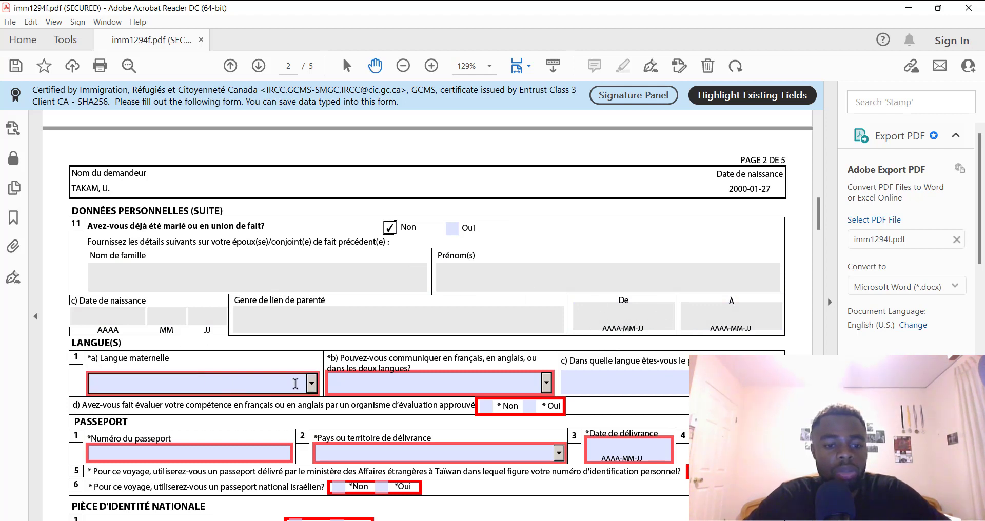
Set the mother tongue to Français
{"action": "left_click", "coordinate": [311, 383]}
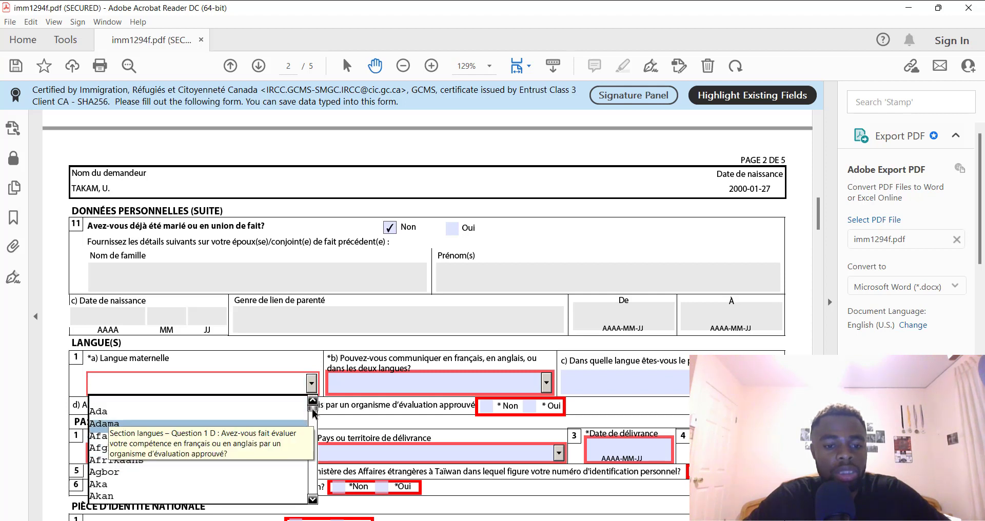
{"action": "left_click_drag", "start_coordinate": [313, 410], "coordinate": [318, 438]}
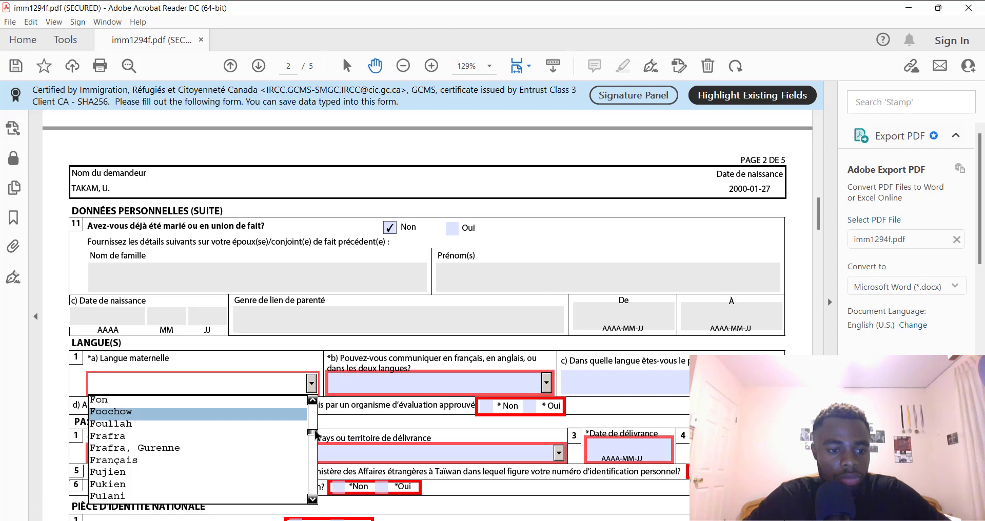
{"action": "left_click_drag", "start_coordinate": [315, 432], "coordinate": [316, 432]}
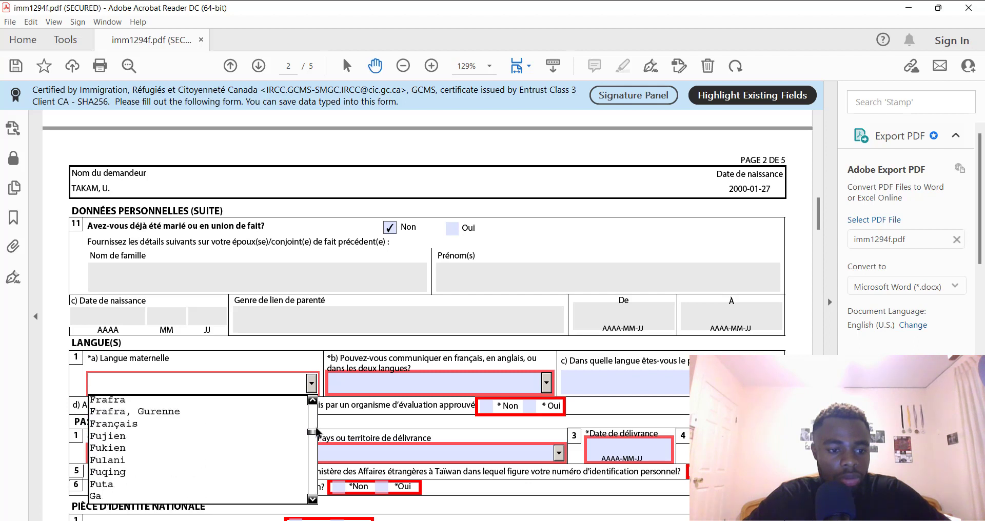
{"action": "left_click", "coordinate": [151, 425]}
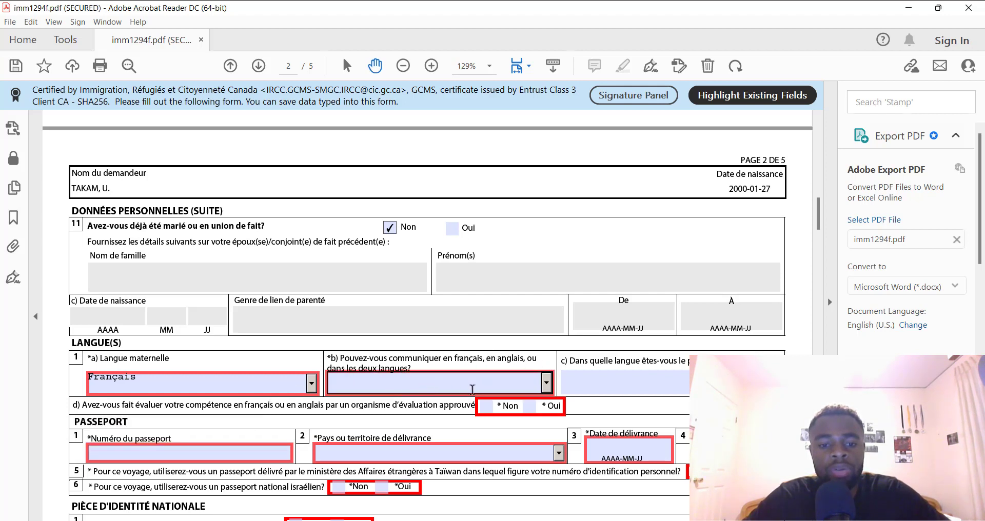
Choose Français for language question b) and answer Non to the language evaluation question d)
{"action": "left_click", "coordinate": [546, 382]}
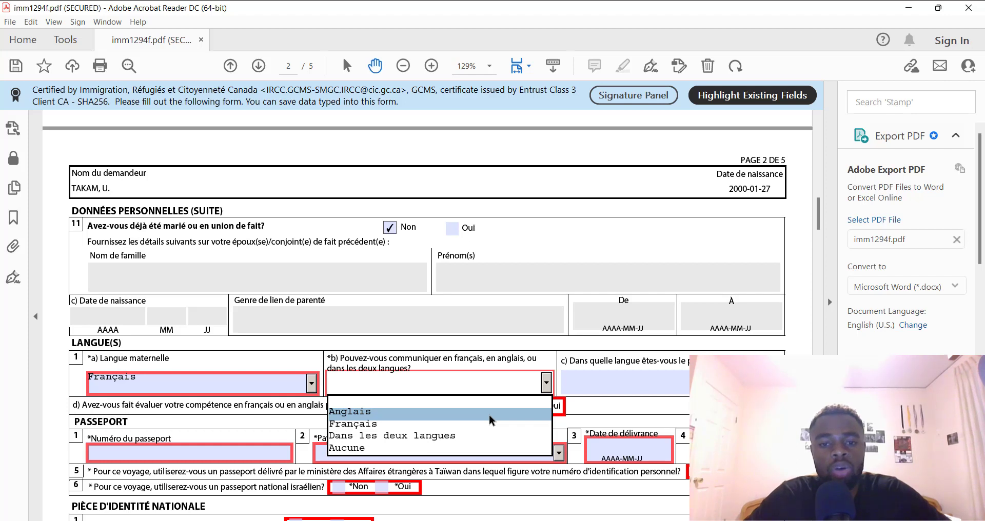
{"action": "left_click", "coordinate": [457, 423]}
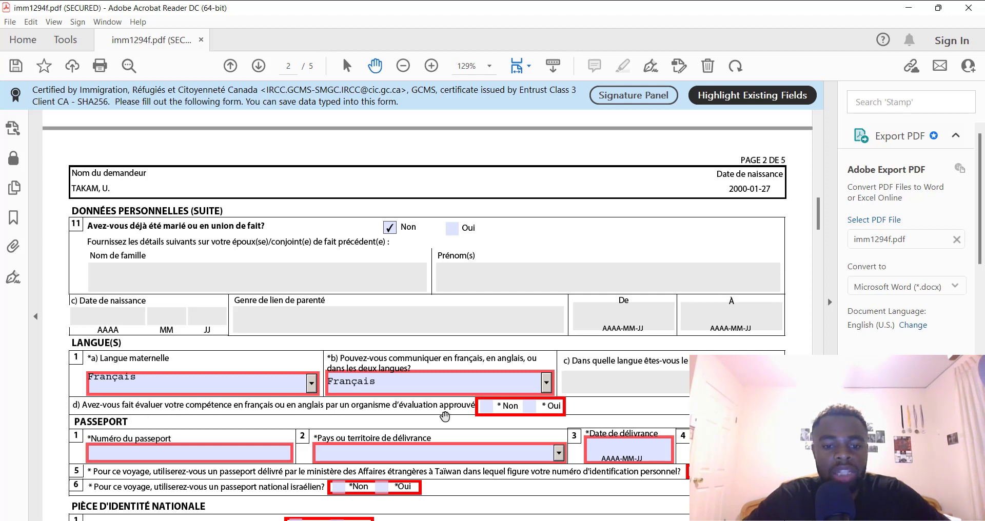
{"action": "left_click", "coordinate": [487, 409]}
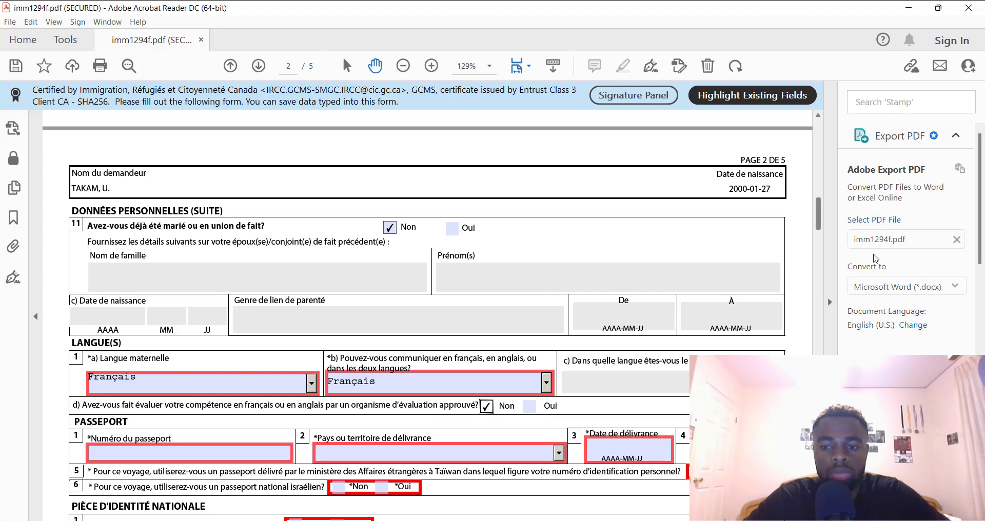
{"action": "scroll", "coordinate": [556, 246], "scroll_direction": "down", "scroll_amount": 5}
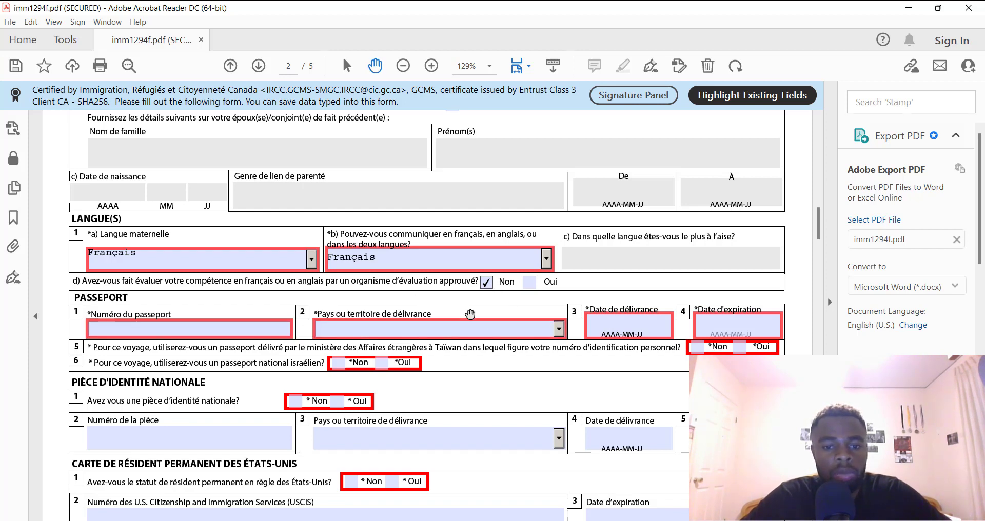
Enter the passport number and set its issuing country to CMR (Cameroun)
{"action": "left_click", "coordinate": [131, 329]}
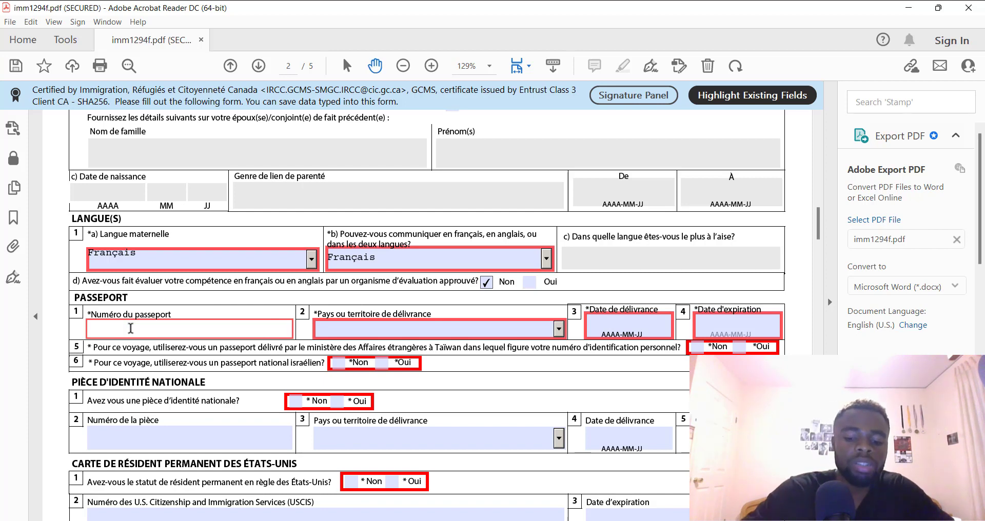
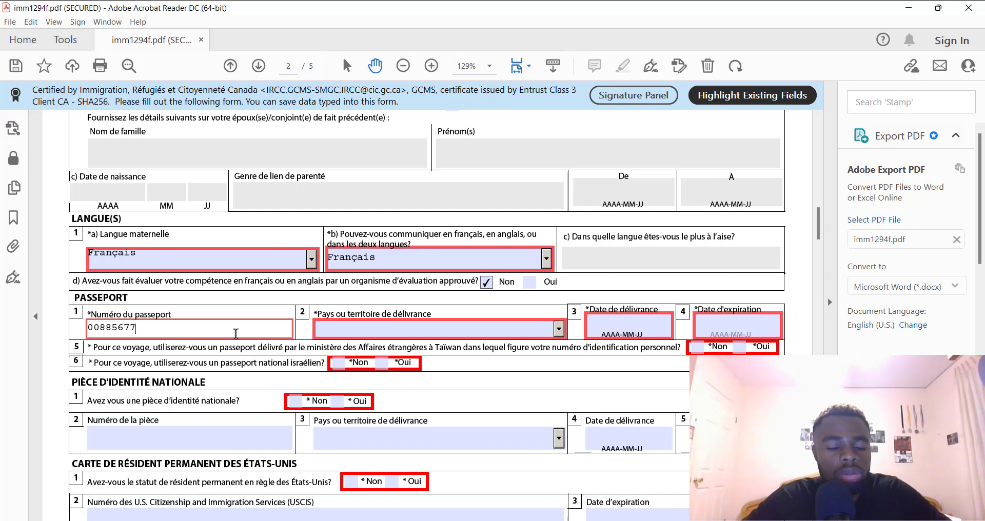
{"action": "left_click", "coordinate": [458, 331]}
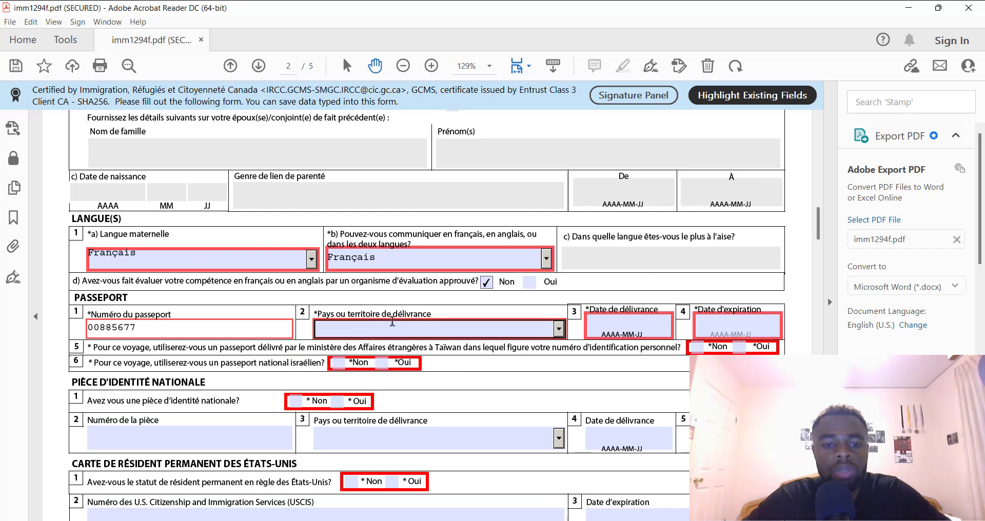
{"action": "left_click", "coordinate": [559, 329]}
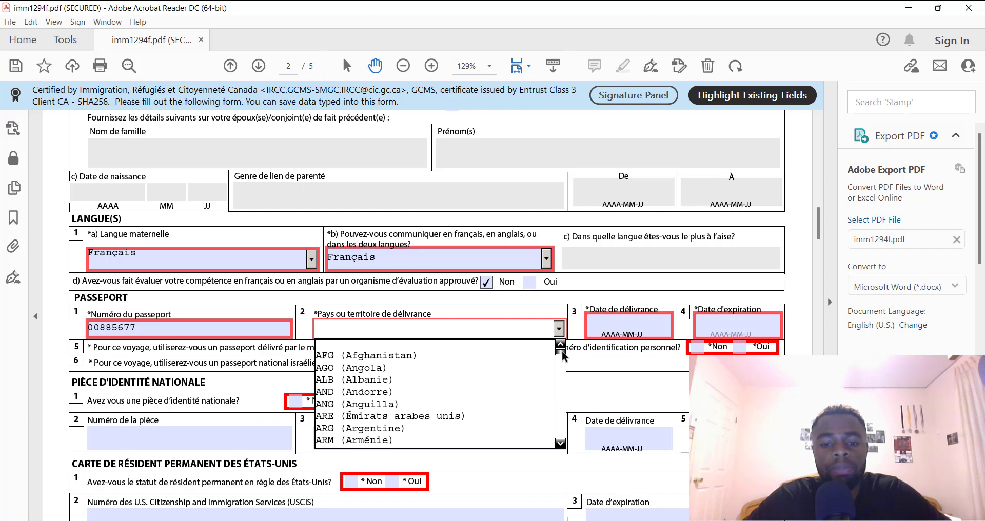
{"action": "left_click_drag", "start_coordinate": [563, 355], "coordinate": [565, 370]}
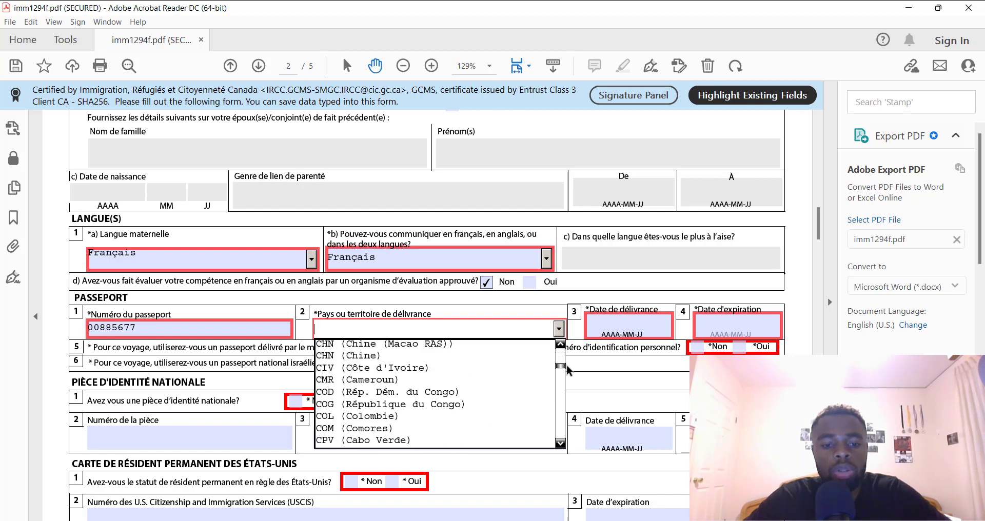
{"action": "left_click", "coordinate": [451, 379]}
{"action": "left_click", "coordinate": [626, 326]}
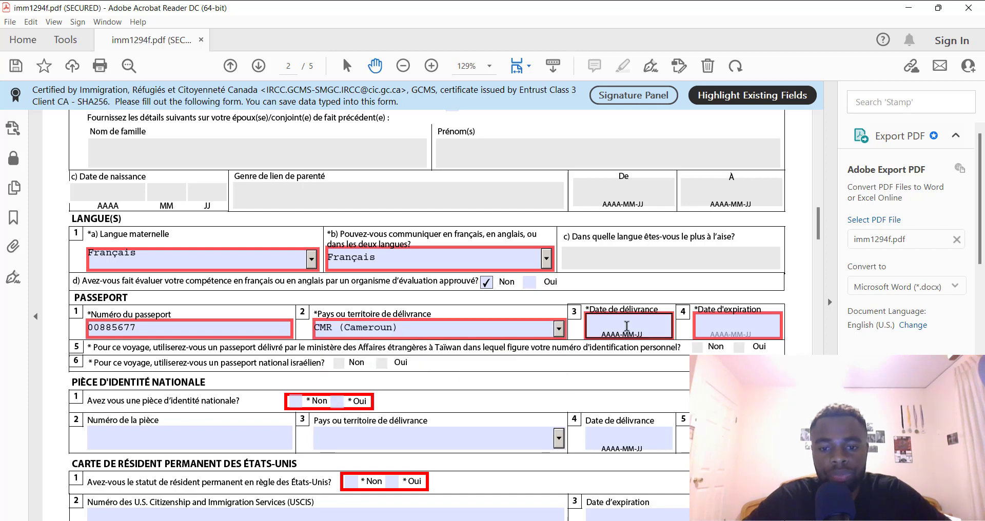
Enter passport issue date 20180927 and expiry date 20230927
{"action": "left_click", "coordinate": [642, 328]}
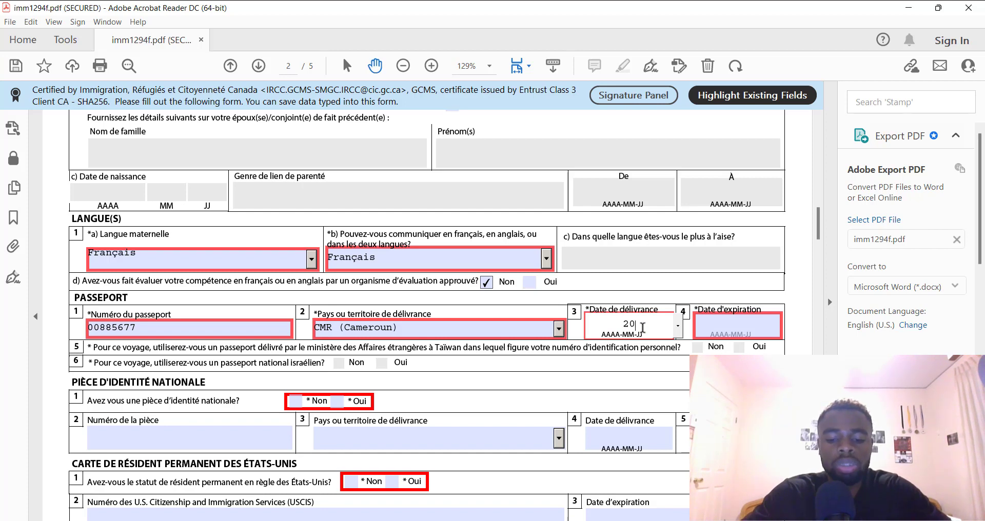
{"action": "type", "text": "2018"}
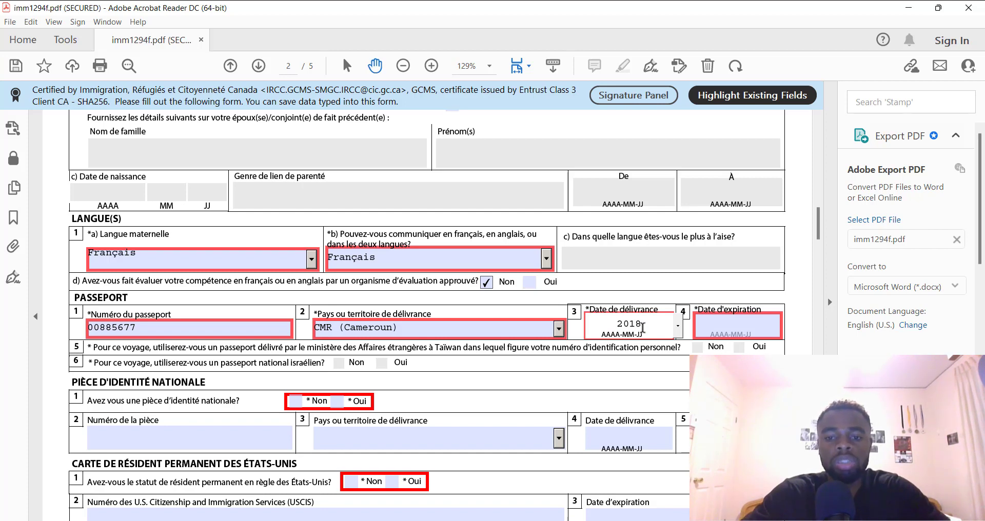
{"action": "type", "text": "09"}
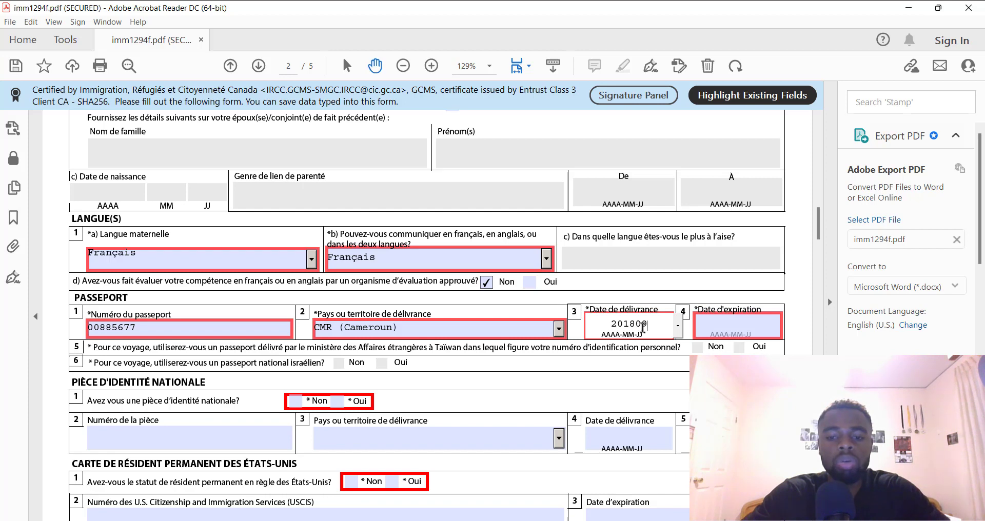
{"action": "type", "text": "27"}
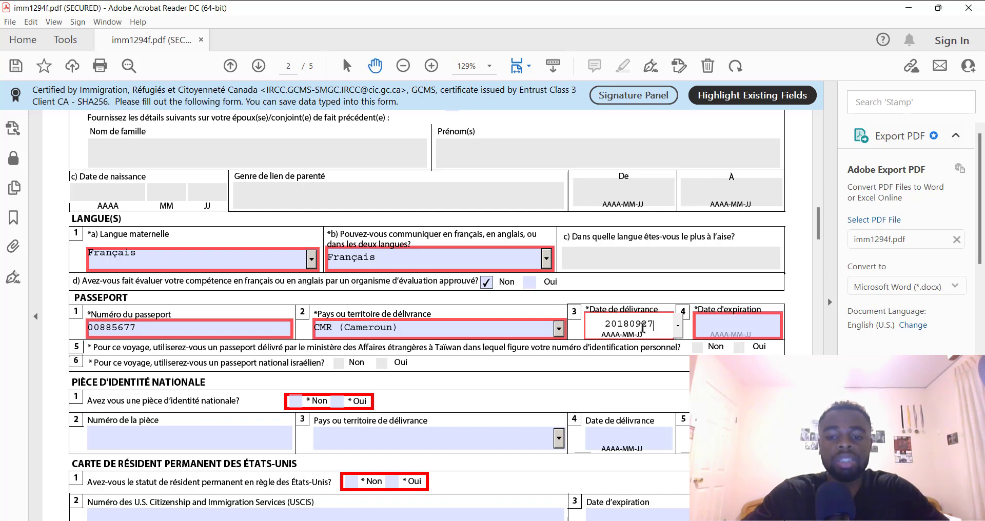
{"action": "left_click", "coordinate": [718, 328]}
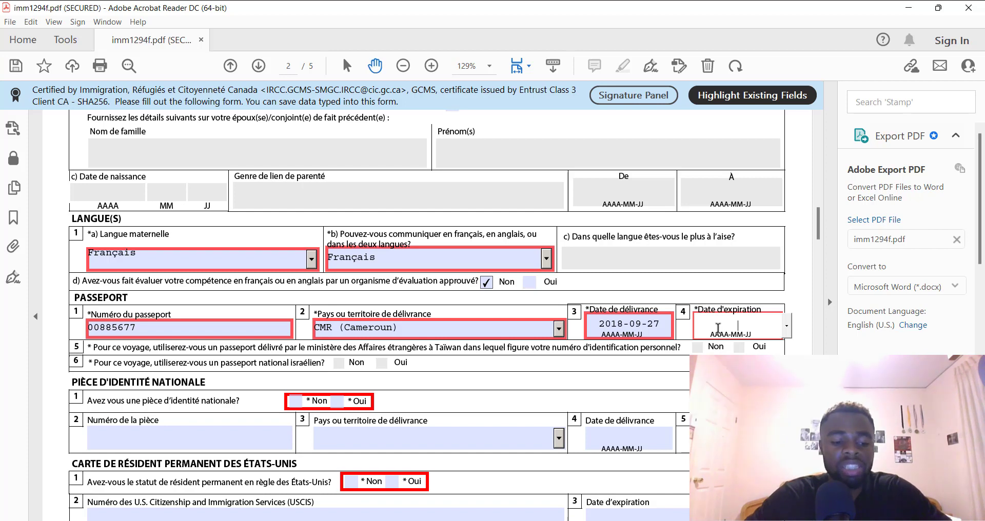
{"action": "type", "text": "2023"}
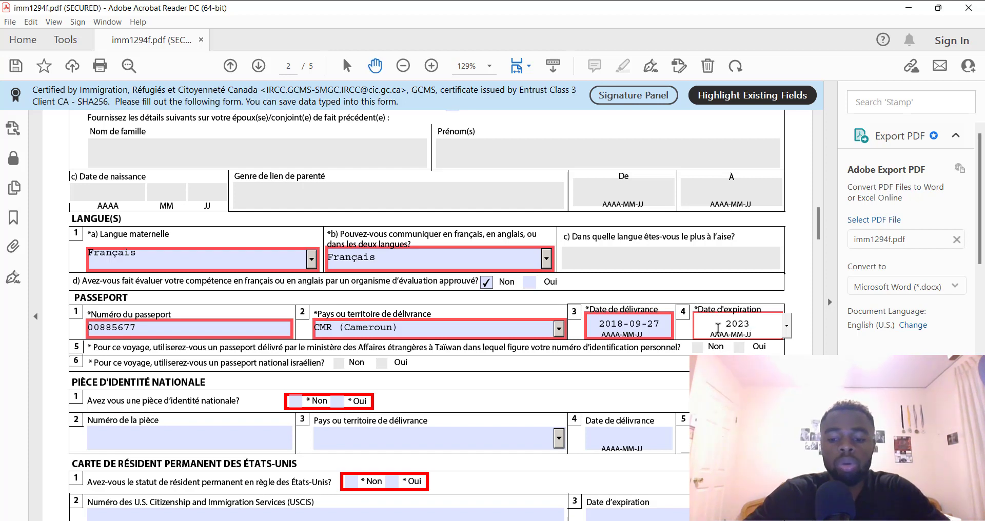
{"action": "type", "text": "0927"}
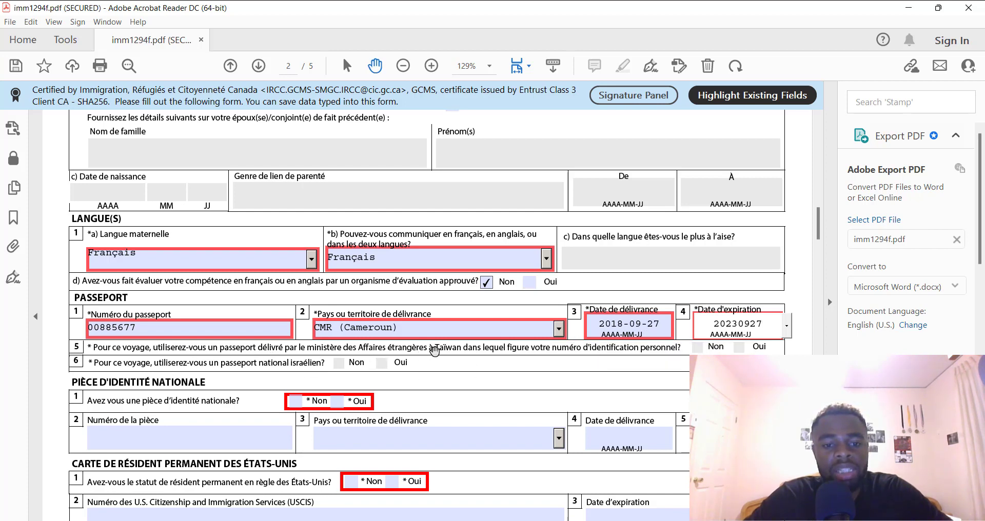
{"action": "left_click", "coordinate": [703, 351]}
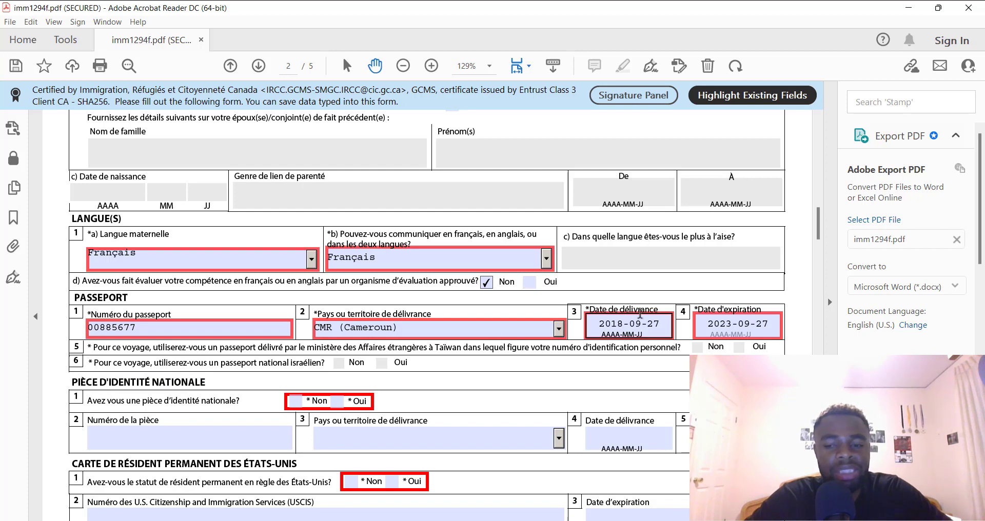
{"action": "scroll", "coordinate": [821, 229], "scroll_direction": "down", "scroll_amount": 3}
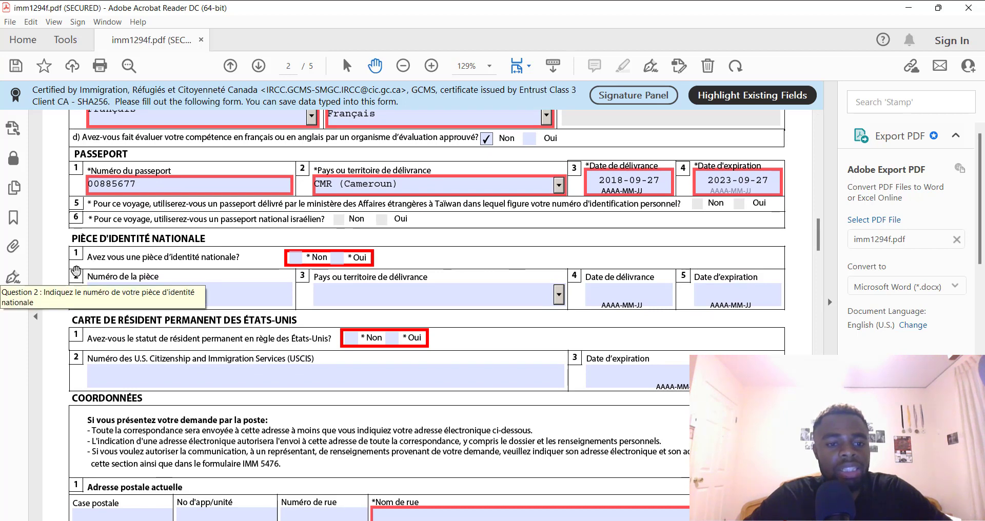
Answer Oui to holding a national ID and enter the ID document number
{"action": "left_click", "coordinate": [337, 258]}
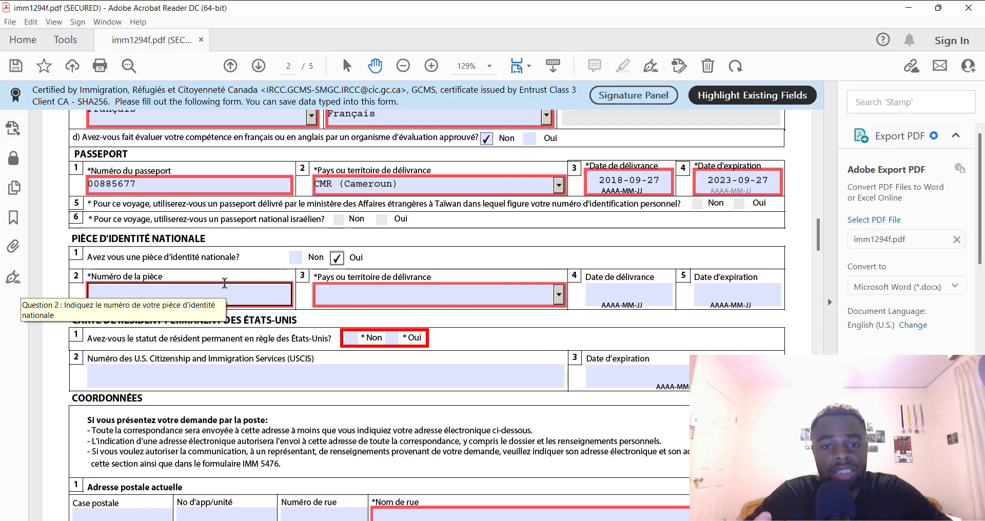
{"action": "left_click", "coordinate": [178, 291]}
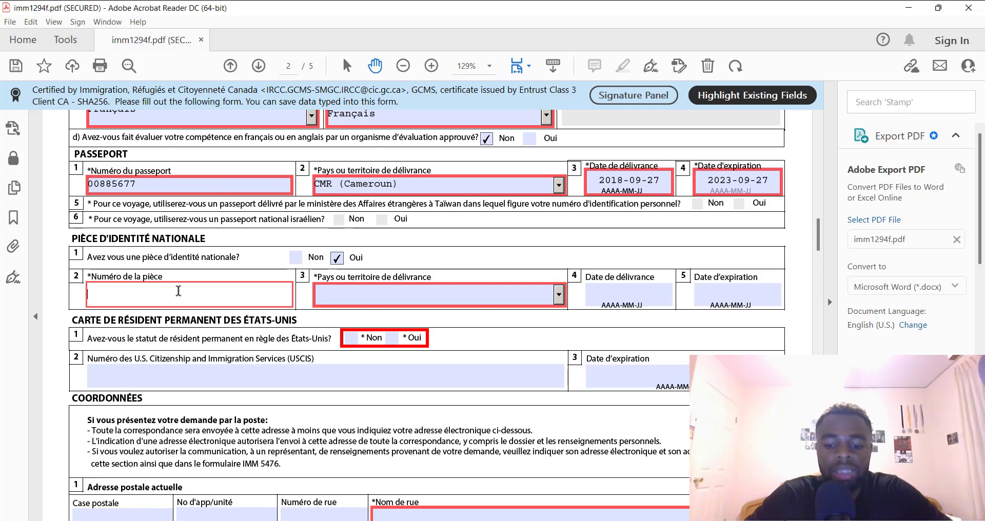
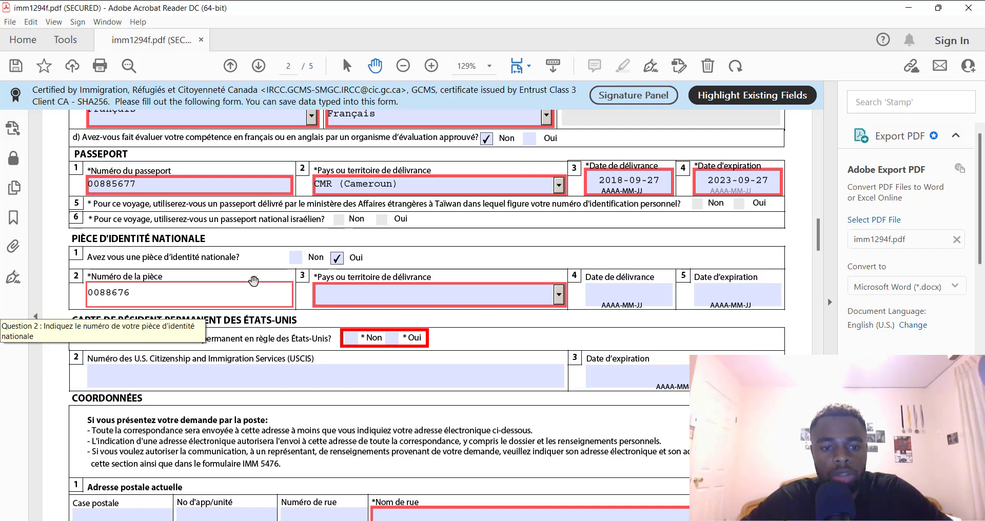
Set the national ID's issuing country to CMR (Cameroun)
{"action": "left_click", "coordinate": [560, 298]}
{"action": "left_click", "coordinate": [560, 298]}
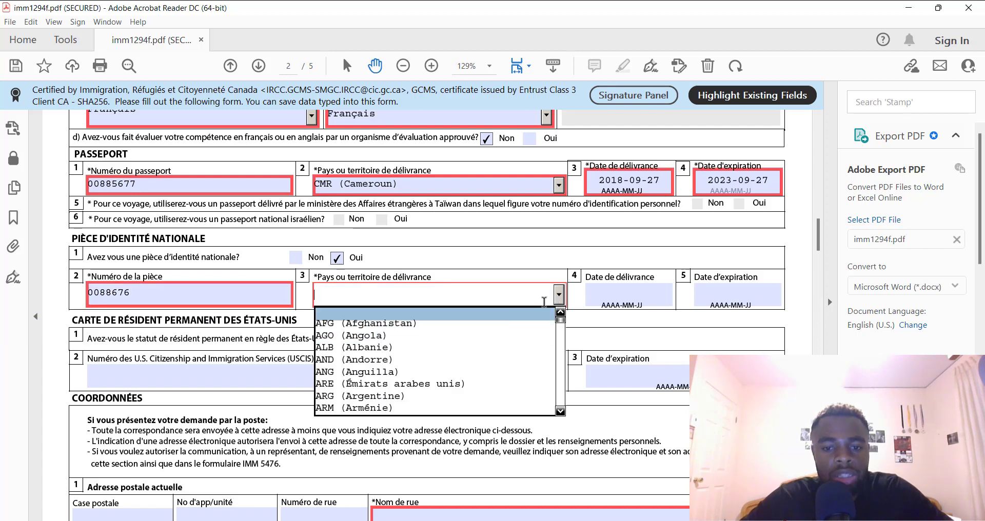
{"action": "left_click_drag", "start_coordinate": [558, 324], "coordinate": [564, 338]}
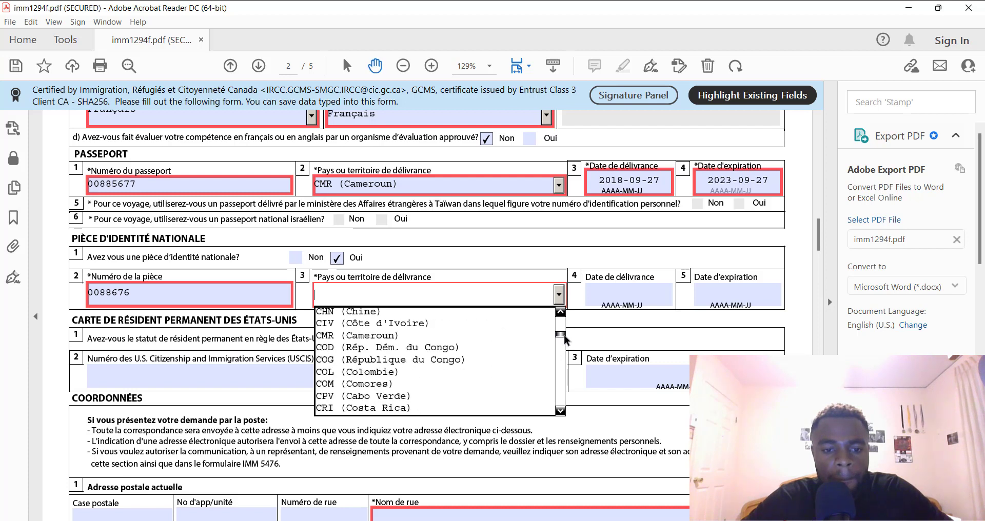
{"action": "left_click", "coordinate": [468, 336]}
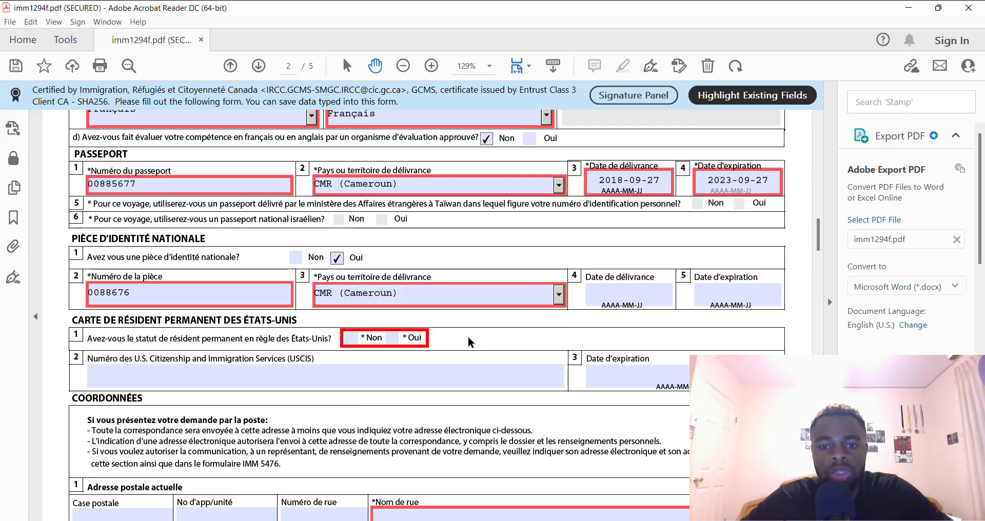
Enter the national ID issue date 2018-07-24
{"action": "left_click", "coordinate": [660, 295]}
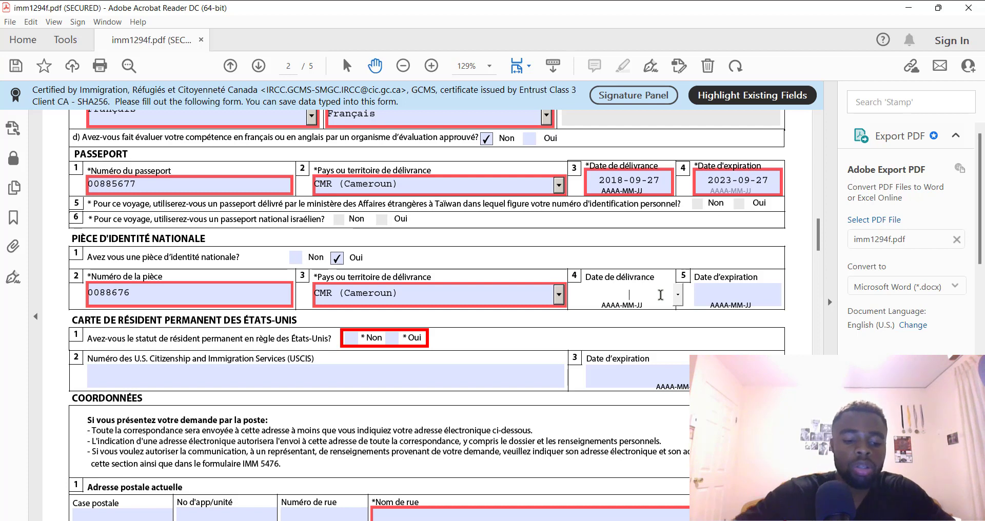
{"action": "type", "text": "2018"}
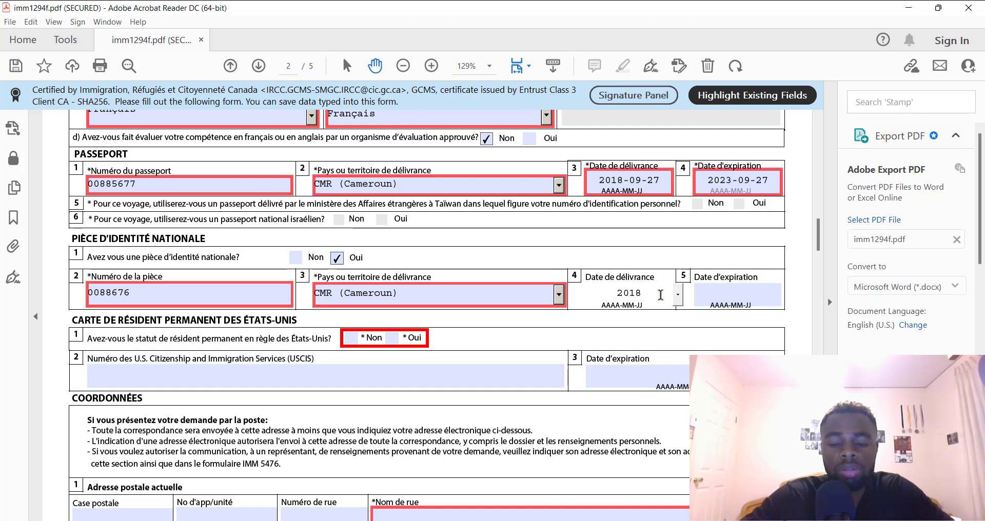
{"action": "type", "text": "07"}
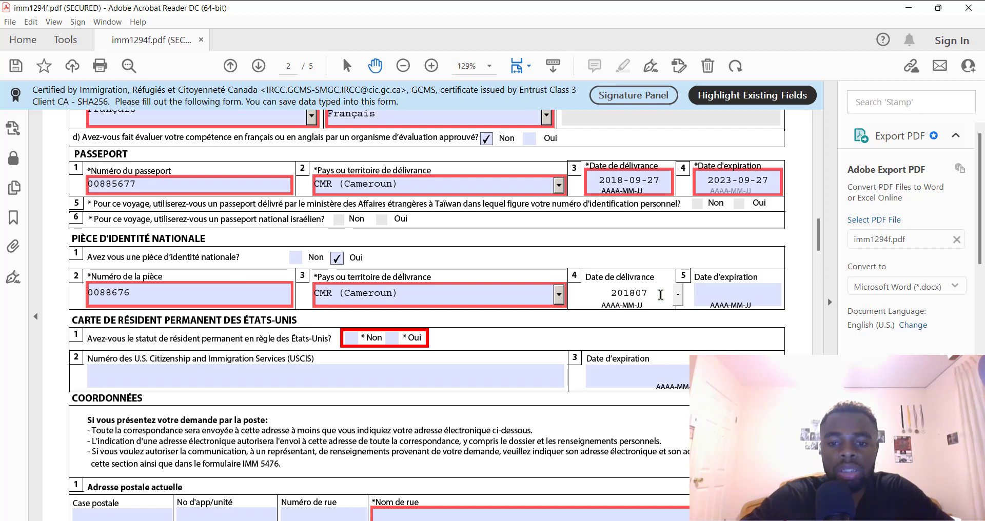
{"action": "key", "text": "BackSpace"}
{"action": "key", "text": "BackSpace"}
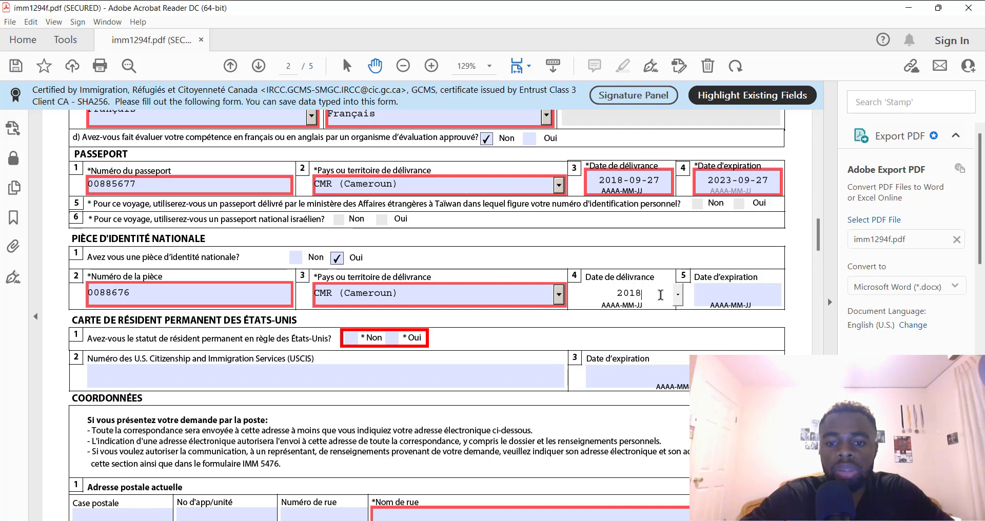
{"action": "type", "text": "-"}
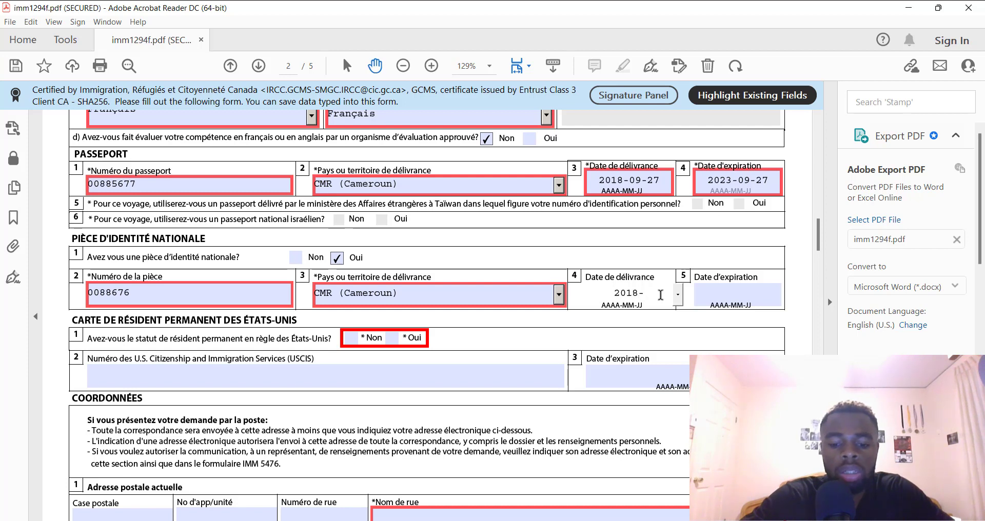
{"action": "type", "text": "07"}
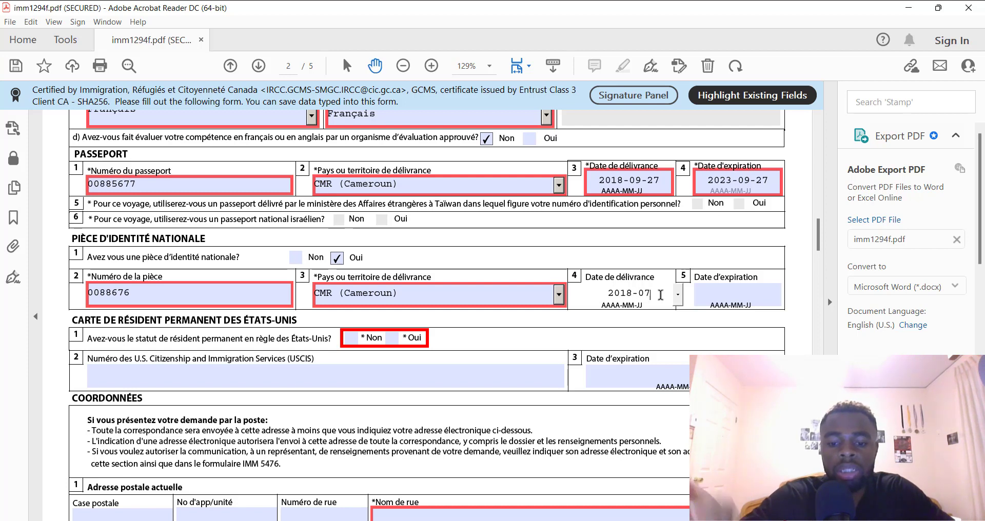
{"action": "type", "text": "-2"}
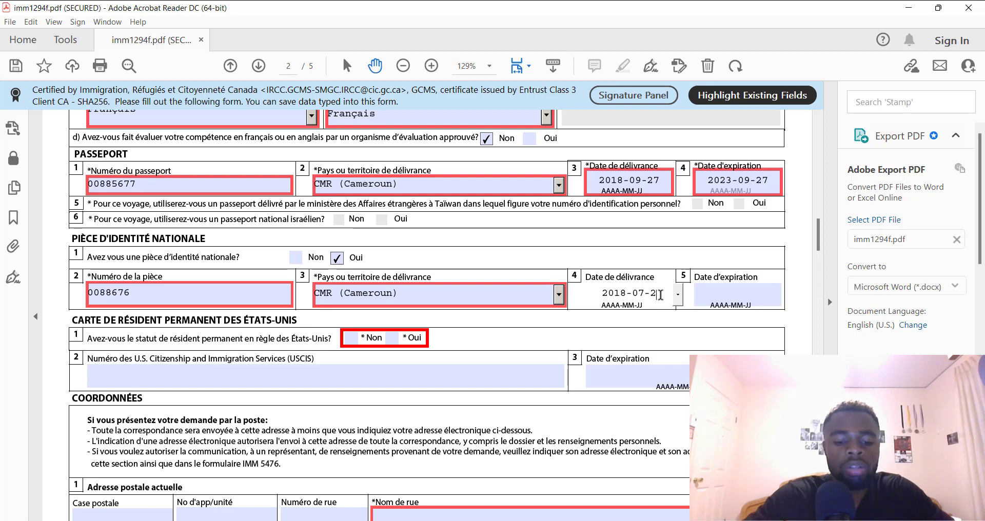
{"action": "type", "text": "4"}
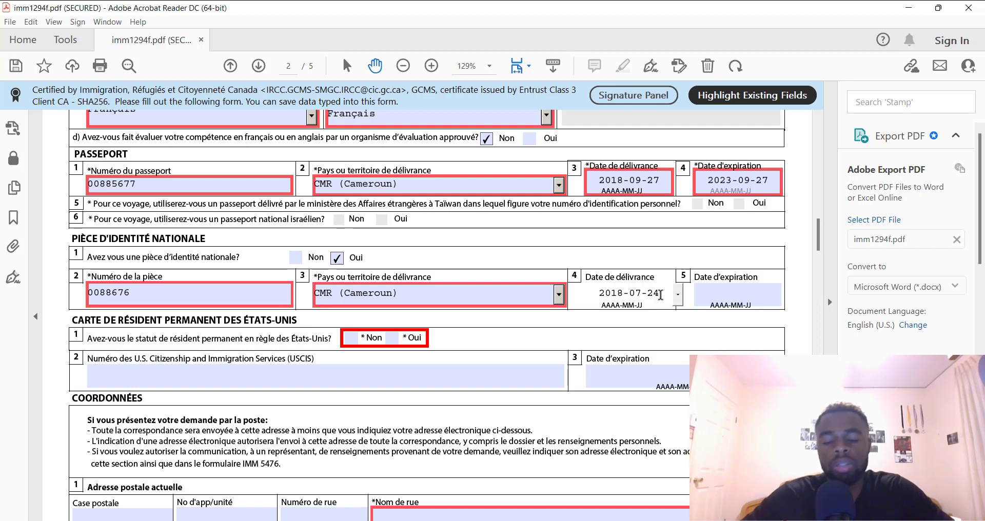
Enter the national ID expiry date 2028-07-24, fixing stray digits in the issue date
{"action": "left_click", "coordinate": [709, 289]}
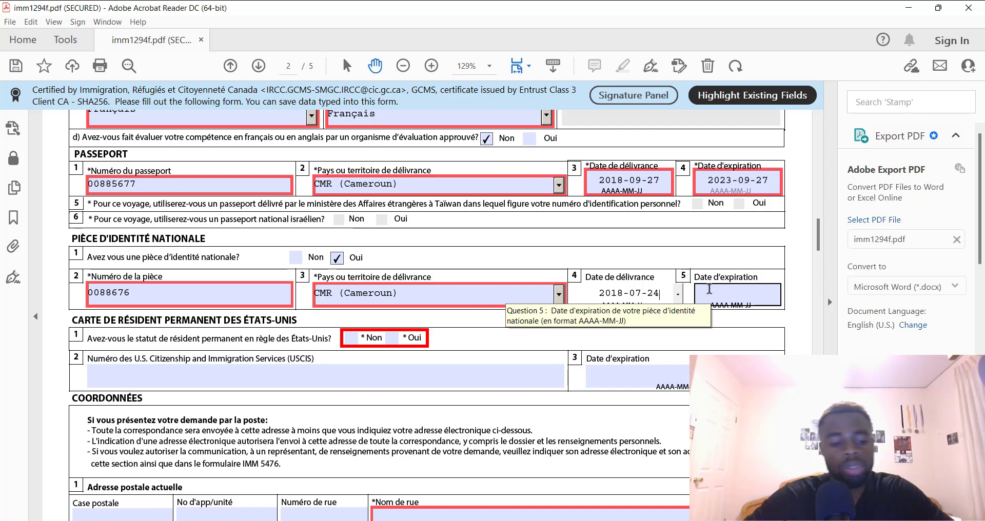
{"action": "type", "text": "2028"}
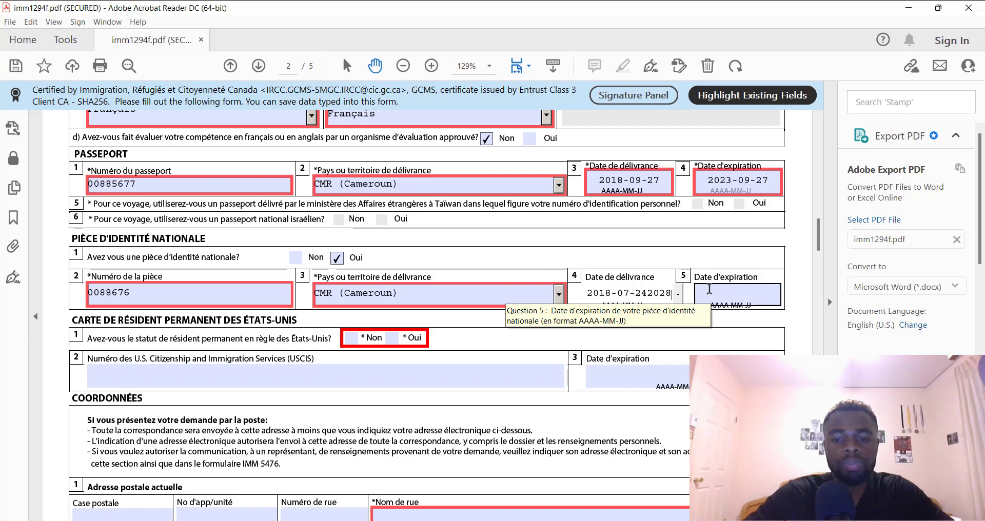
{"action": "key", "text": "BackSpace"}
{"action": "key", "text": "BackSpace"}
{"action": "key", "text": "BackSpace"}
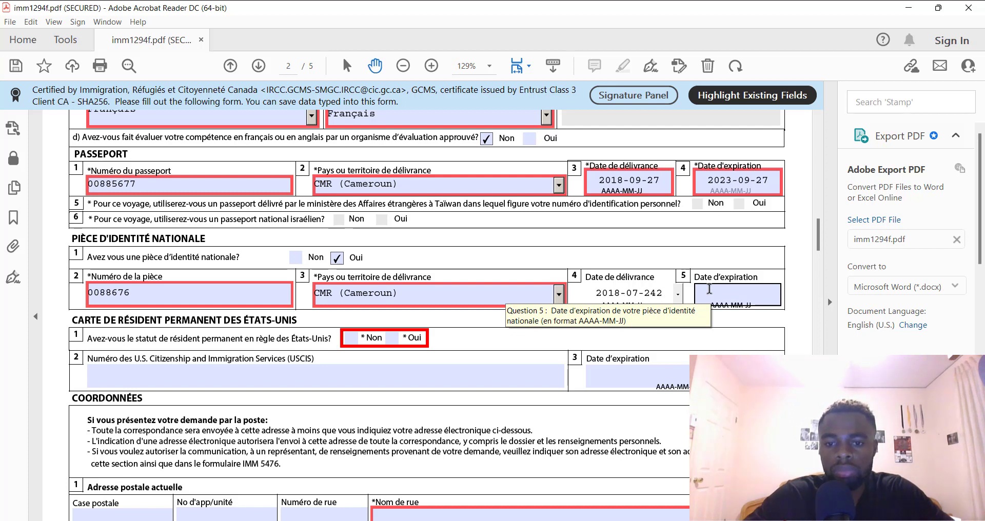
{"action": "key", "text": "BackSpace"}
{"action": "left_click", "coordinate": [721, 292]}
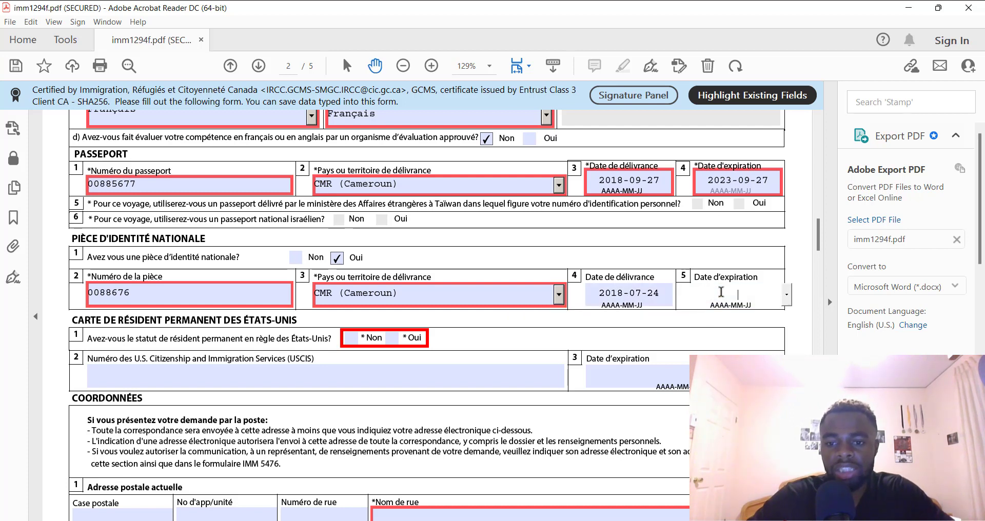
{"action": "type", "text": "202"}
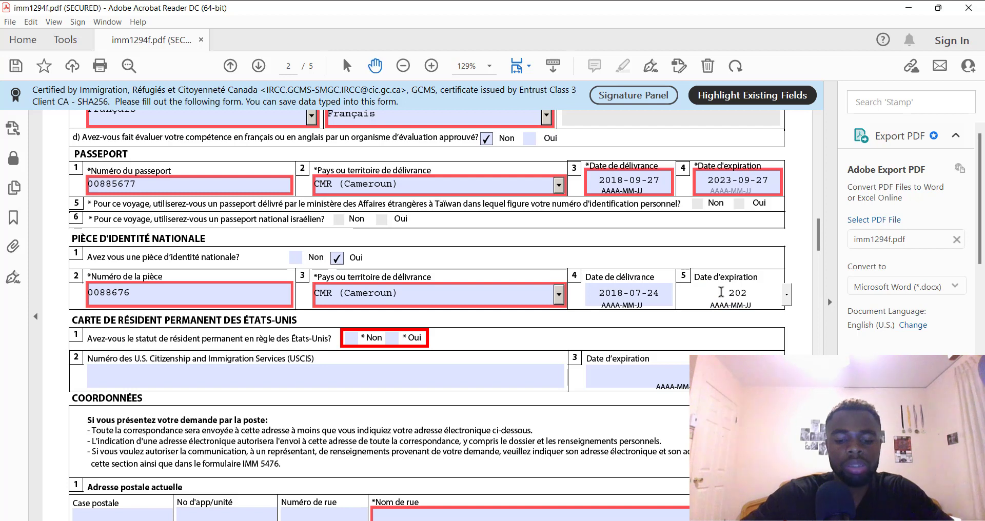
{"action": "type", "text": "8-"}
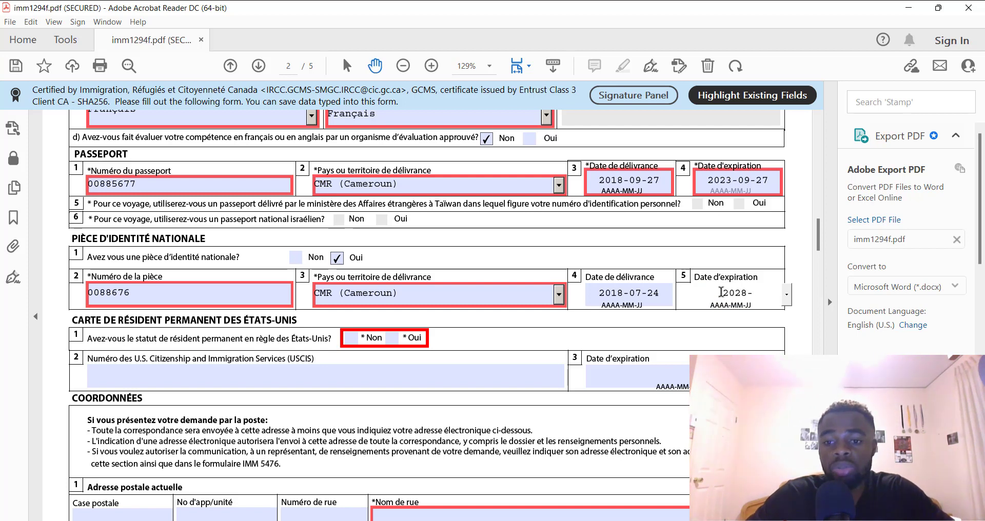
{"action": "type", "text": "0"}
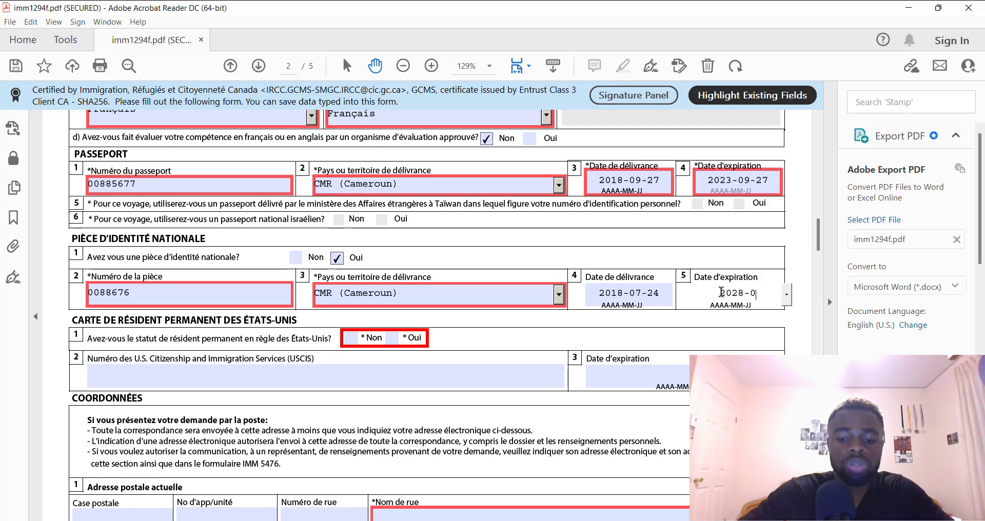
{"action": "type", "text": "7-"}
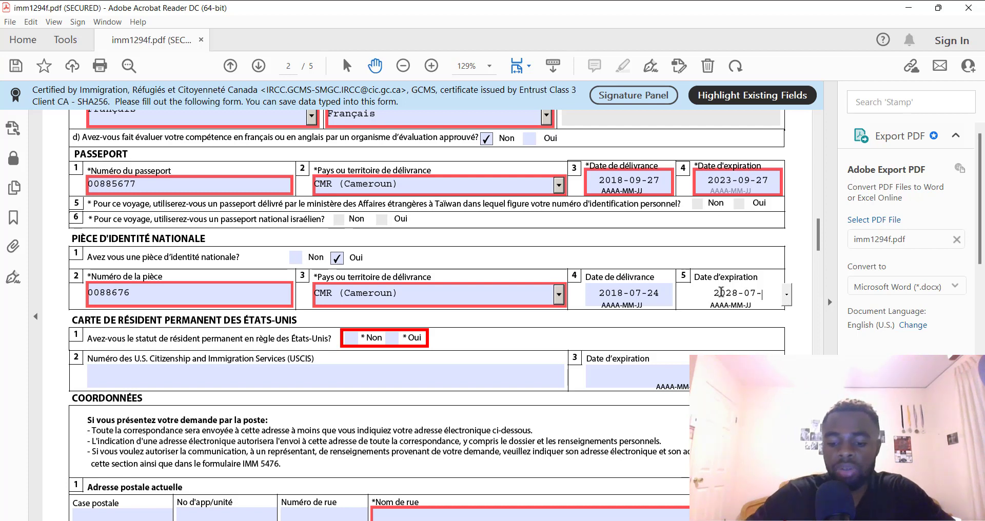
{"action": "type", "text": "24"}
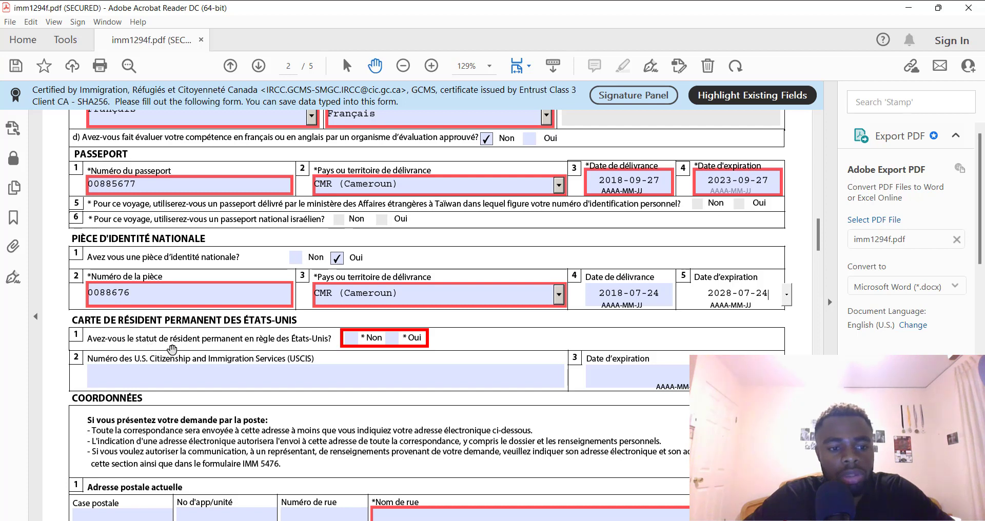
Answer Non to US permanent resident status and scroll to the contact details section
{"action": "left_click", "coordinate": [347, 343]}
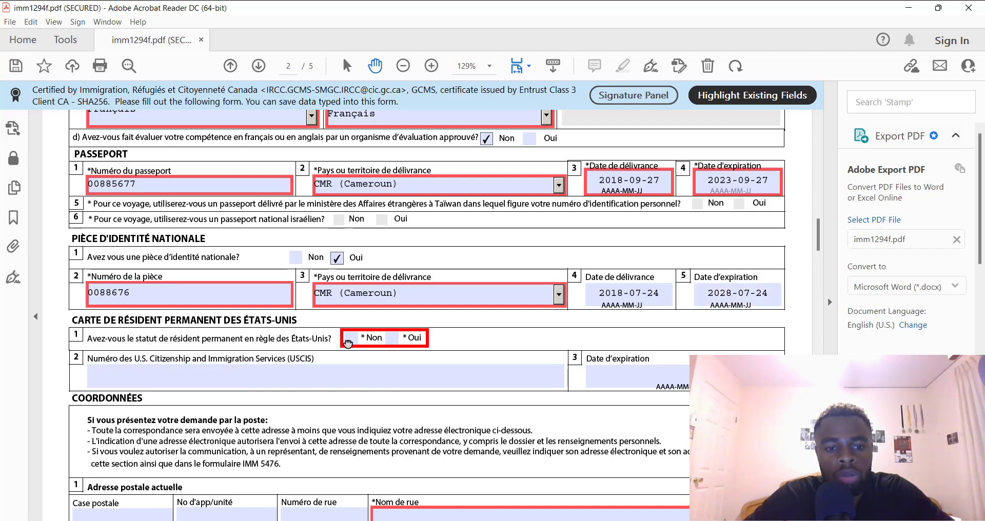
{"action": "left_click", "coordinate": [350, 340]}
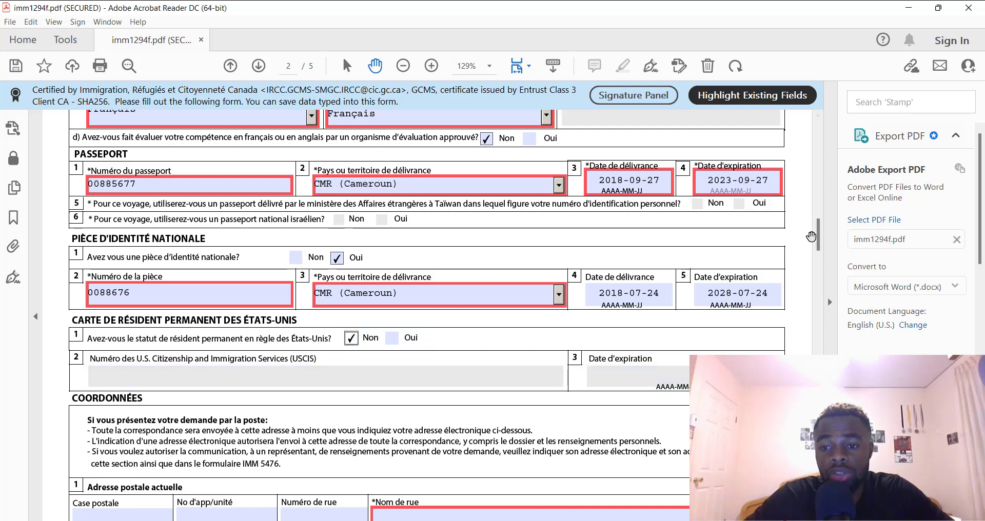
{"action": "left_click_drag", "start_coordinate": [818, 243], "coordinate": [819, 249]}
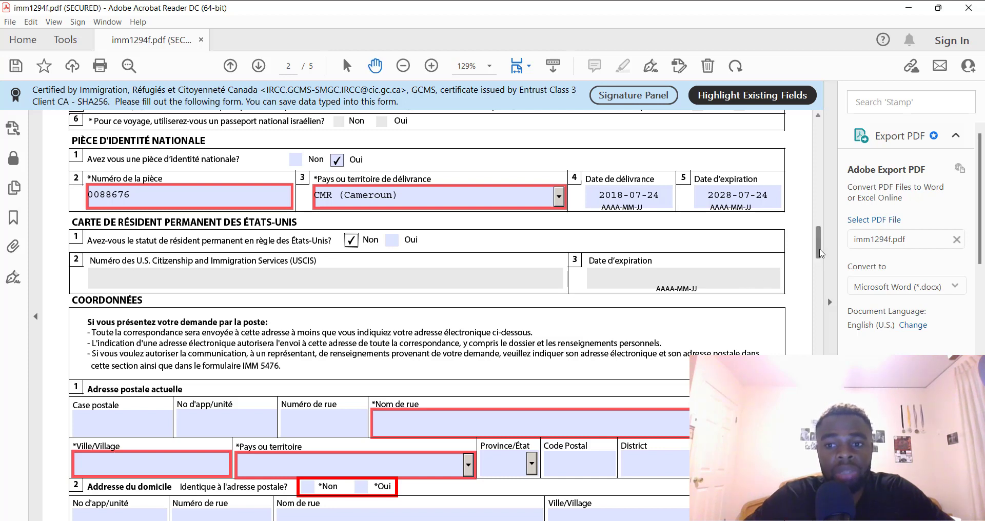
{"action": "left_click_drag", "start_coordinate": [819, 253], "coordinate": [826, 263]}
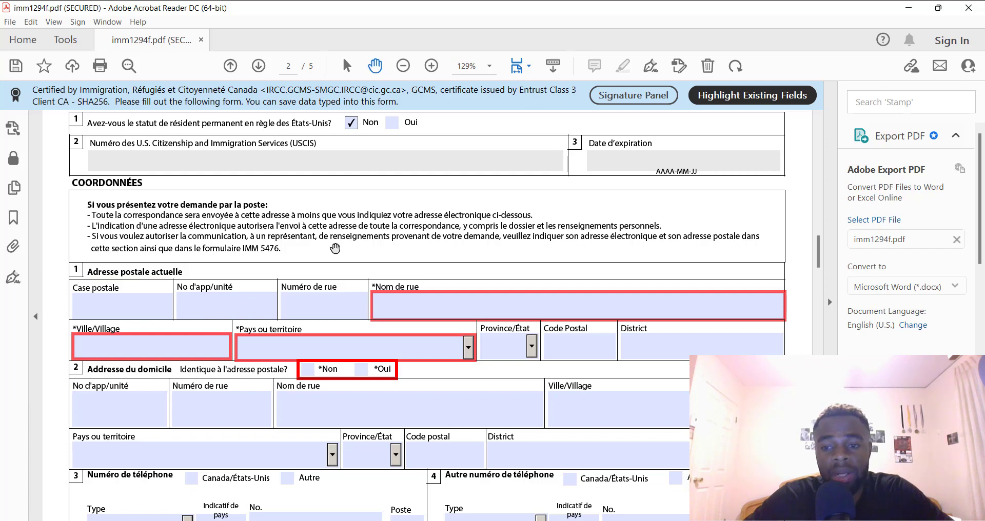
{"action": "scroll", "coordinate": [819, 248], "scroll_direction": "down", "scroll_amount": 2}
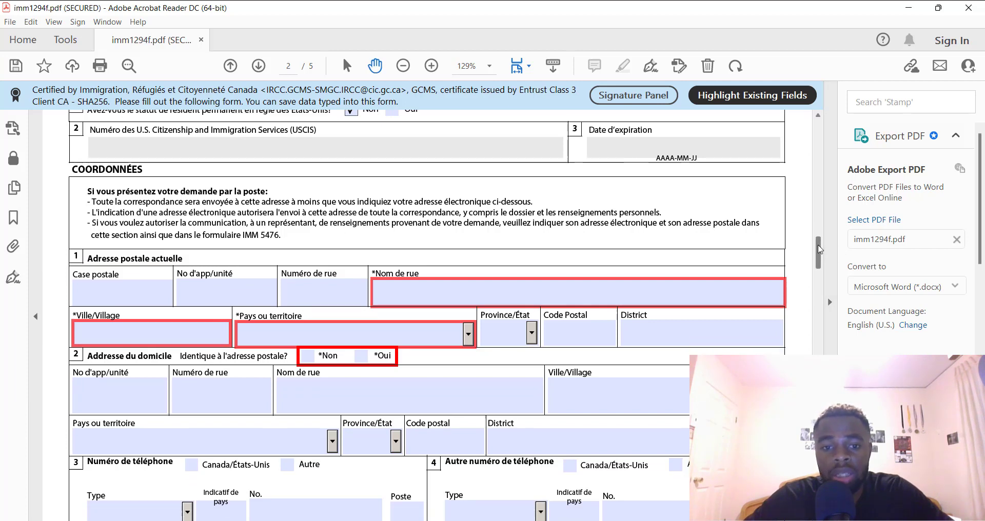
Type an entry into the mailing address post box field
{"action": "left_click", "coordinate": [104, 261]}
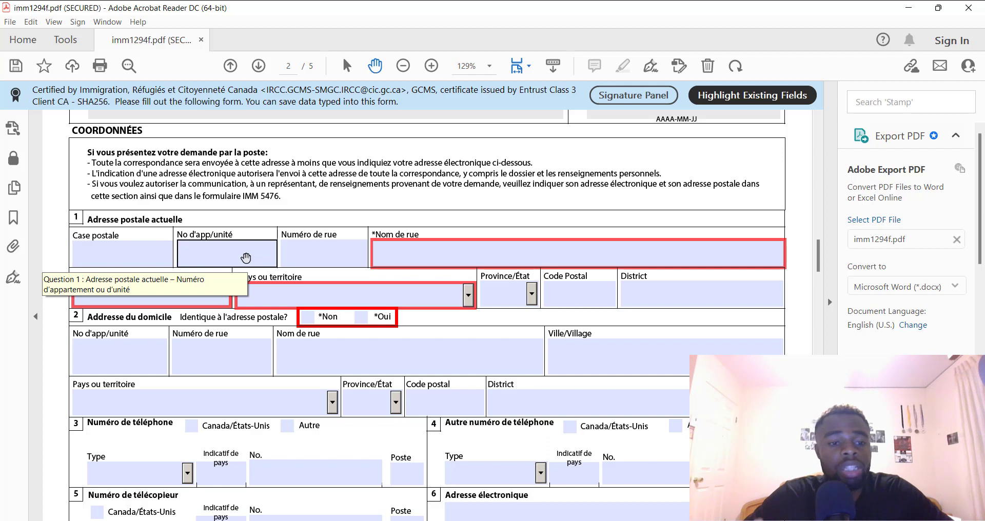
{"action": "left_click", "coordinate": [124, 254]}
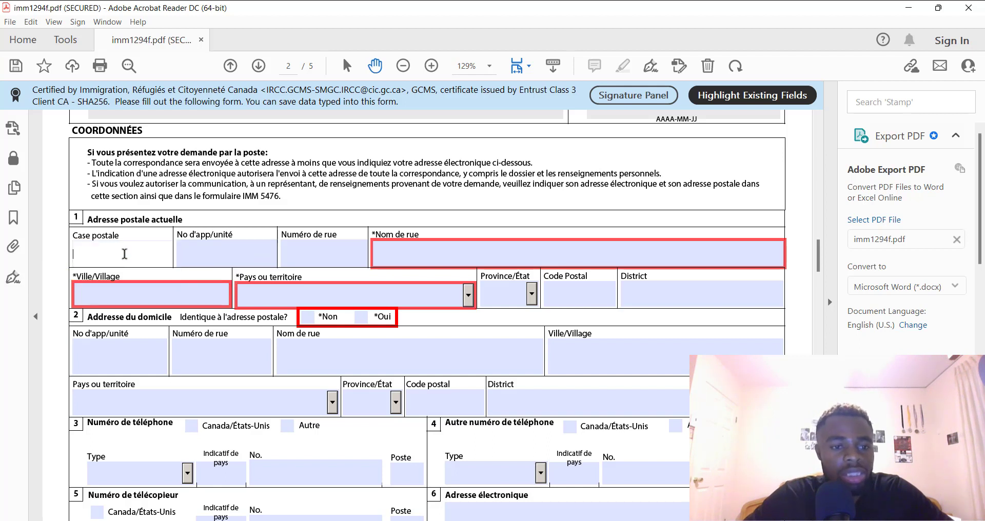
{"action": "left_click", "coordinate": [212, 258]}
{"action": "left_click", "coordinate": [321, 250]}
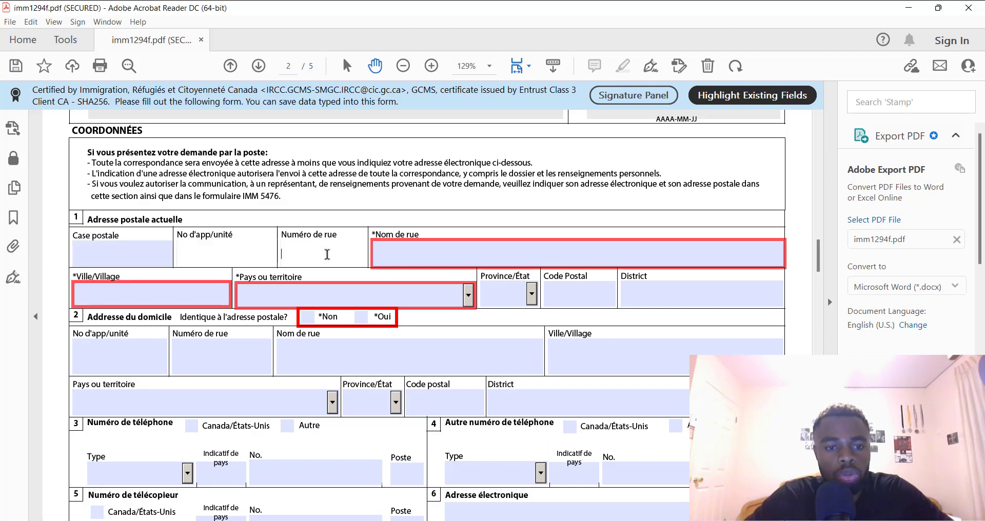
{"action": "left_click", "coordinate": [139, 250]}
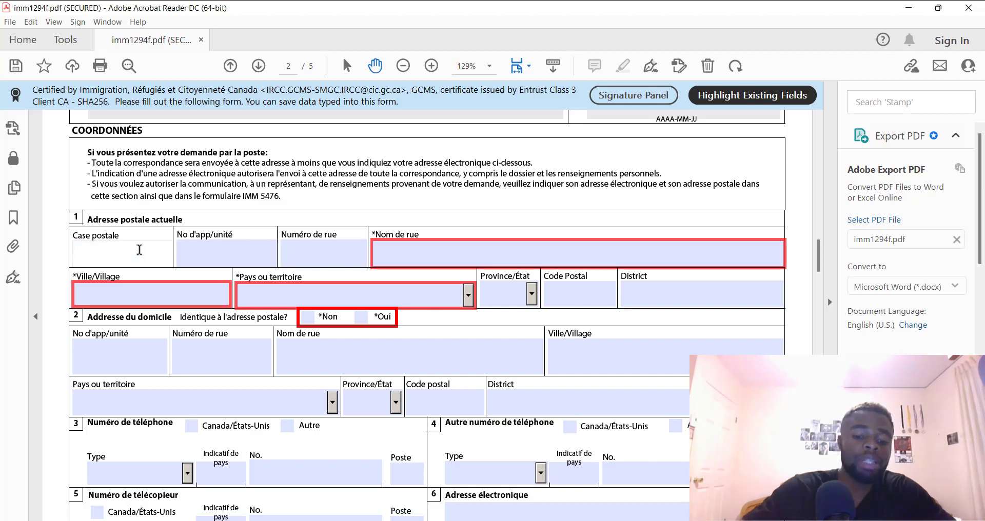
{"action": "type", "text": "H1F"}
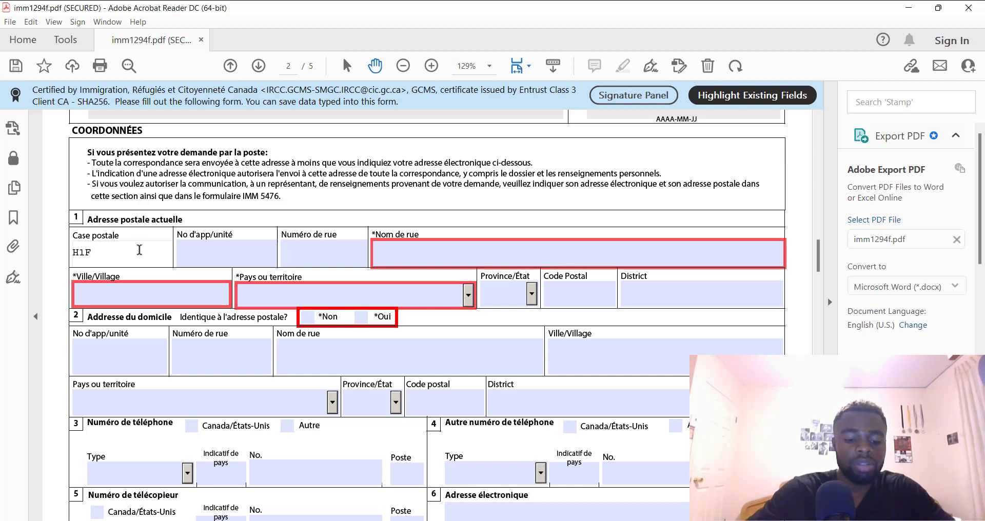
{"action": "type", "text": " R43"}
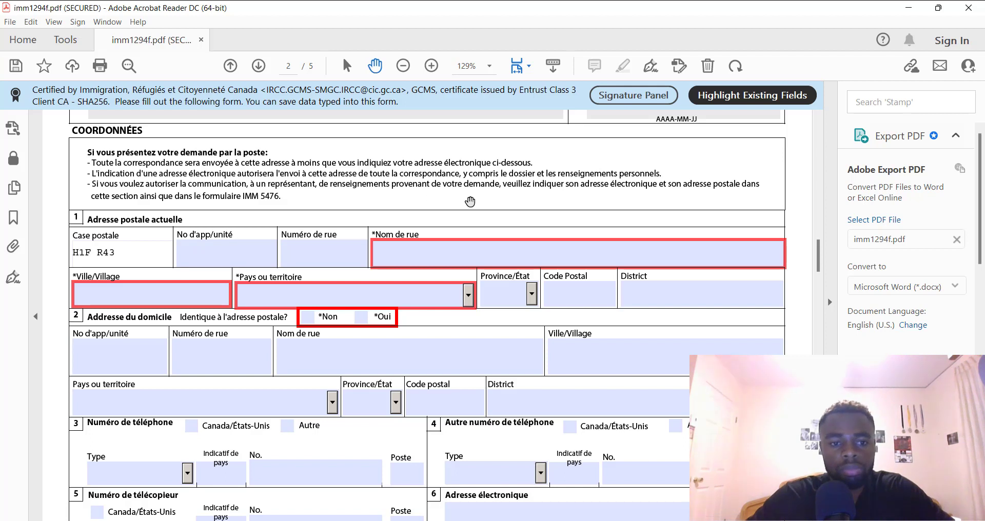
Enter apartment number 3, street number 3 and the street name
{"action": "left_click", "coordinate": [235, 262]}
{"action": "type", "text": "3"}
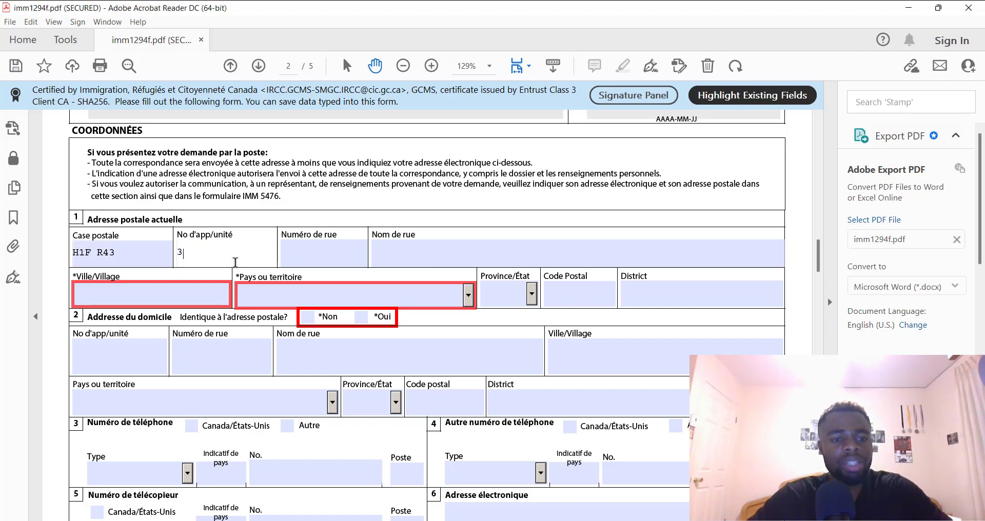
{"action": "left_click", "coordinate": [326, 255]}
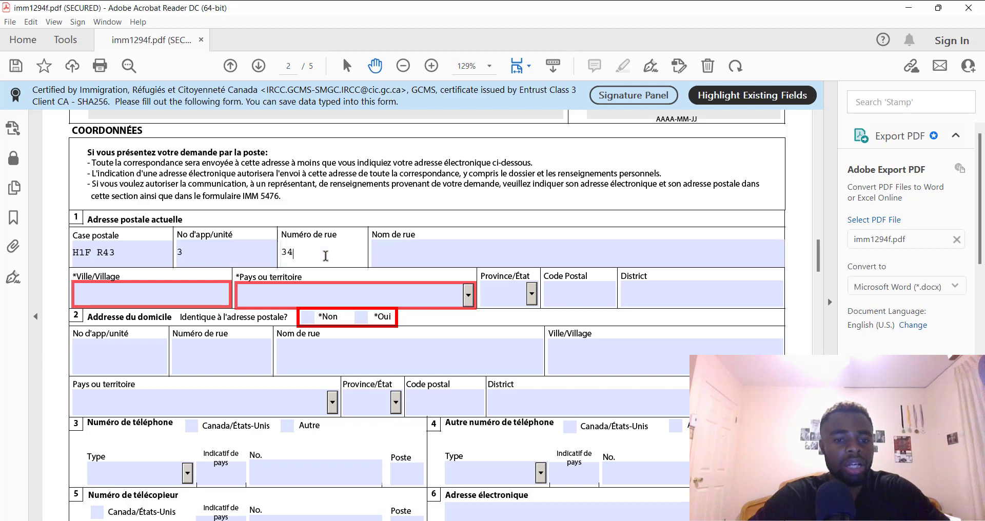
{"action": "left_click", "coordinate": [411, 250]}
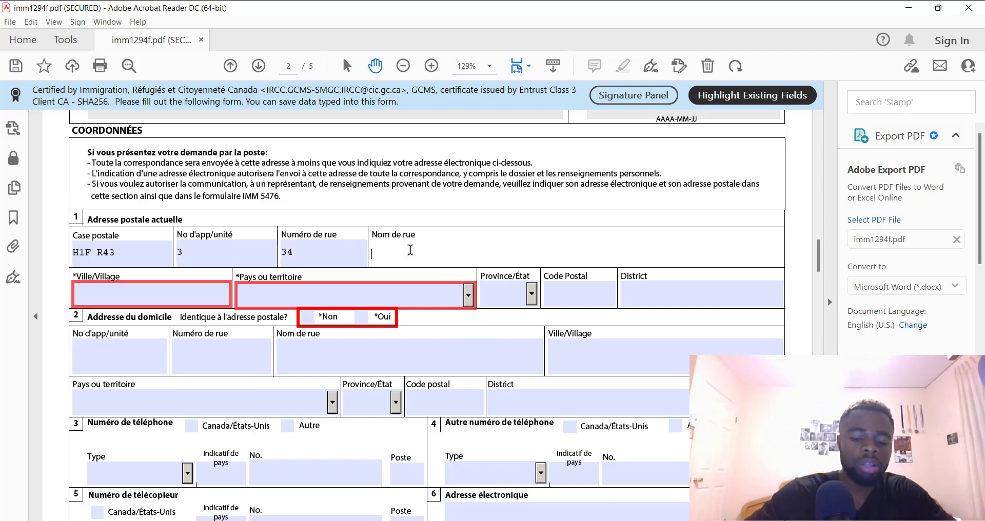
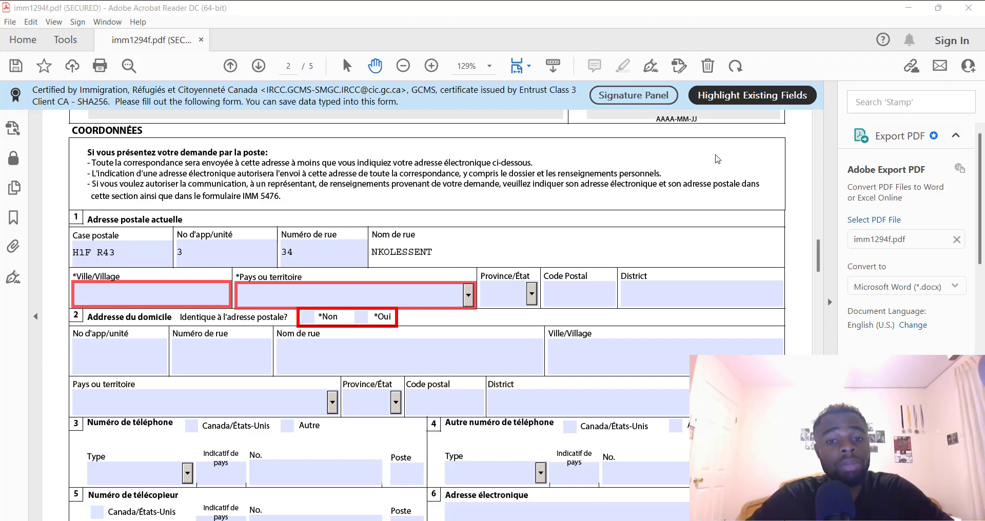
Clear the post box entry and correct the street name's last letter to G
{"action": "left_click", "coordinate": [307, 255]}
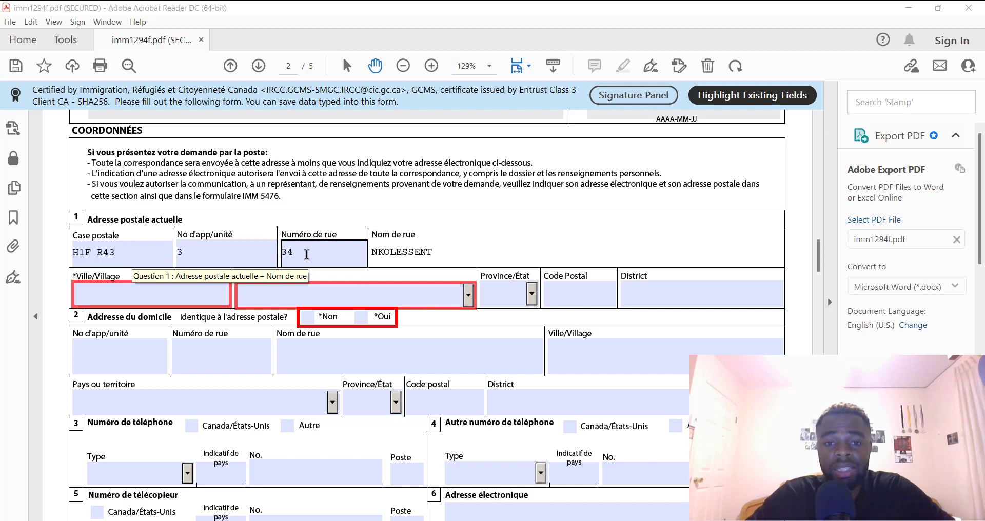
{"action": "left_click", "coordinate": [306, 254]}
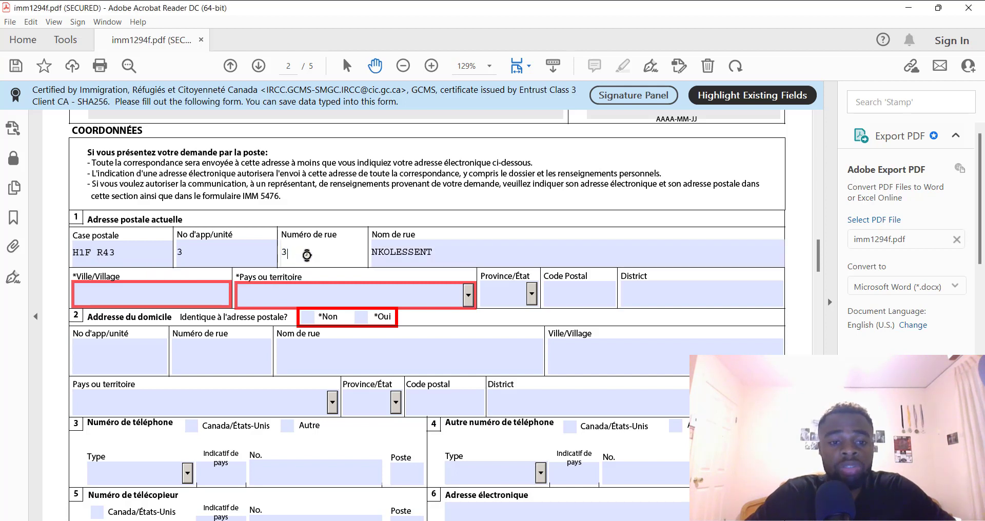
{"action": "left_click", "coordinate": [192, 259]}
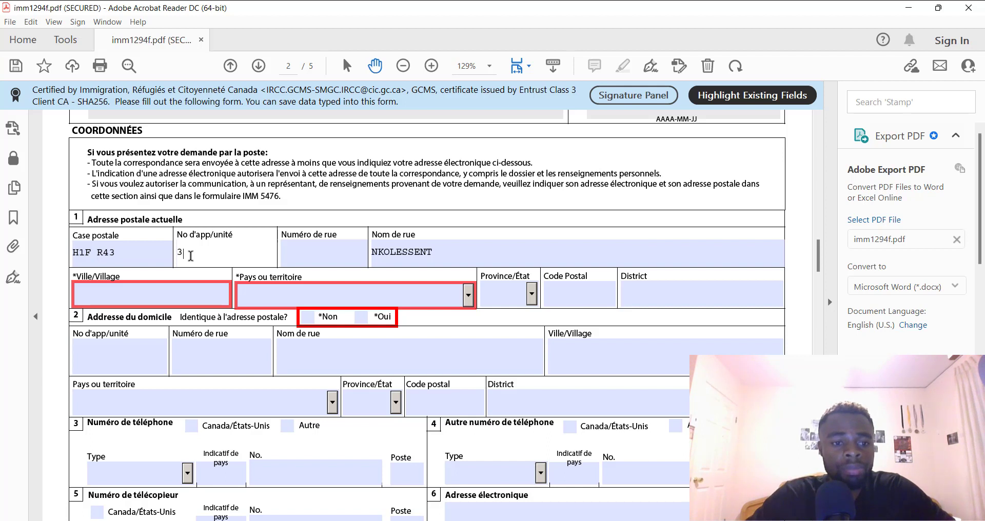
{"action": "left_click", "coordinate": [117, 252]}
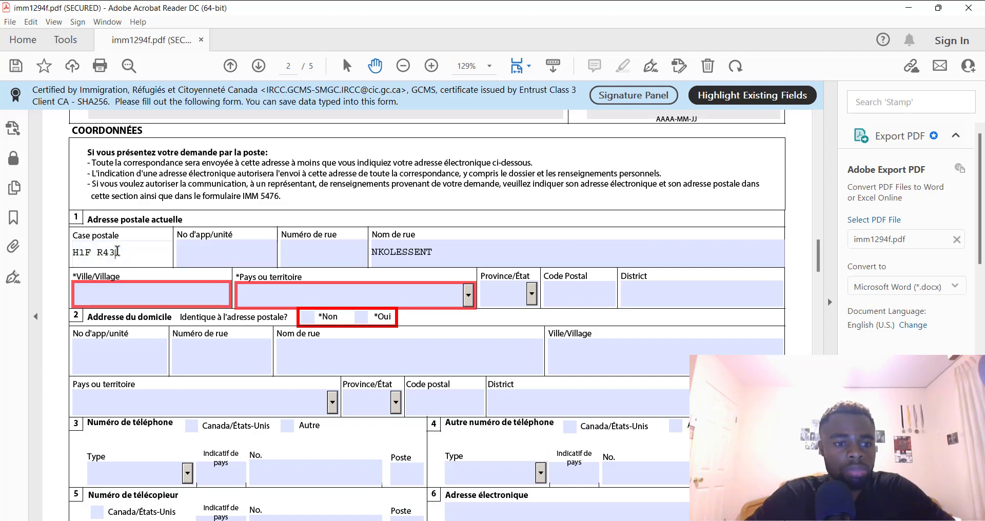
{"action": "key", "text": "BackSpace"}
{"action": "key", "text": "BackSpace"}
{"action": "key", "text": "BackSpace"}
{"action": "key", "text": "BackSpace"}
{"action": "key", "text": "BackSpace"}
{"action": "key", "text": "BackSpace"}
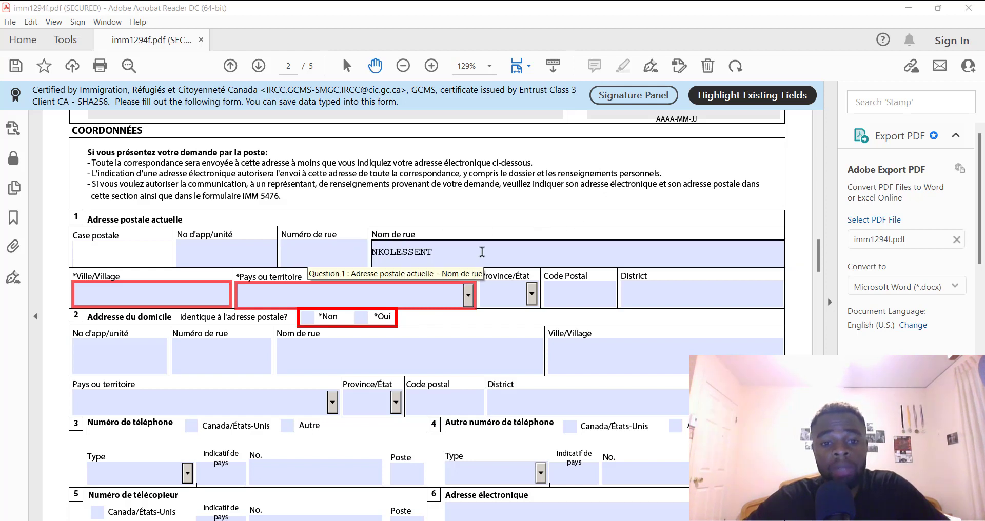
{"action": "left_click", "coordinate": [444, 259]}
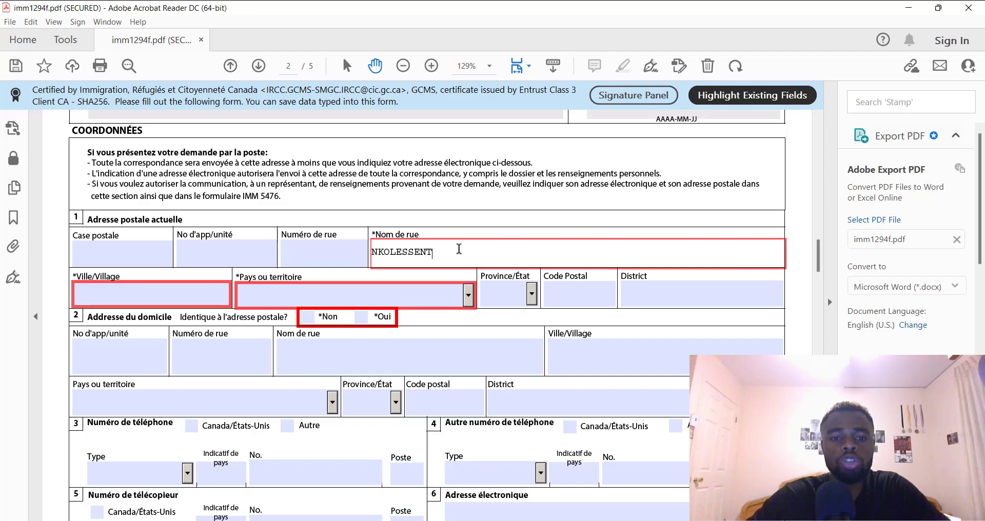
{"action": "key", "text": "BackSpace"}
{"action": "type", "text": "G"}
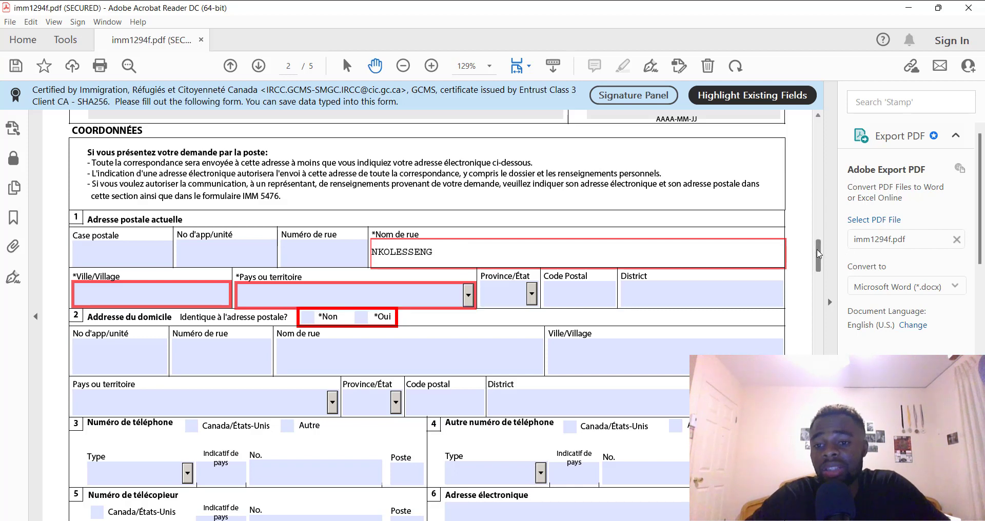
Enter the city and set the mailing address country to Cameroun
{"action": "left_click_drag", "start_coordinate": [819, 254], "coordinate": [819, 261]}
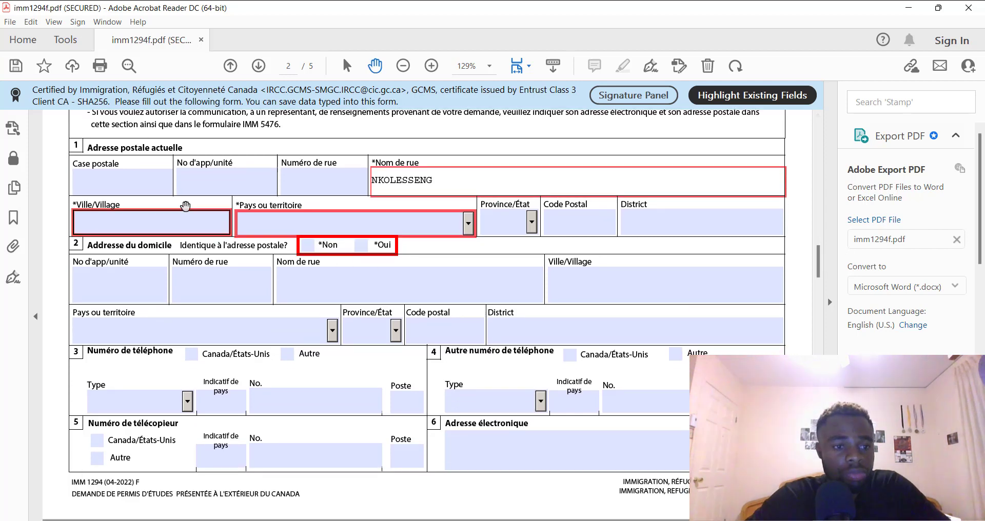
{"action": "left_click", "coordinate": [198, 224]}
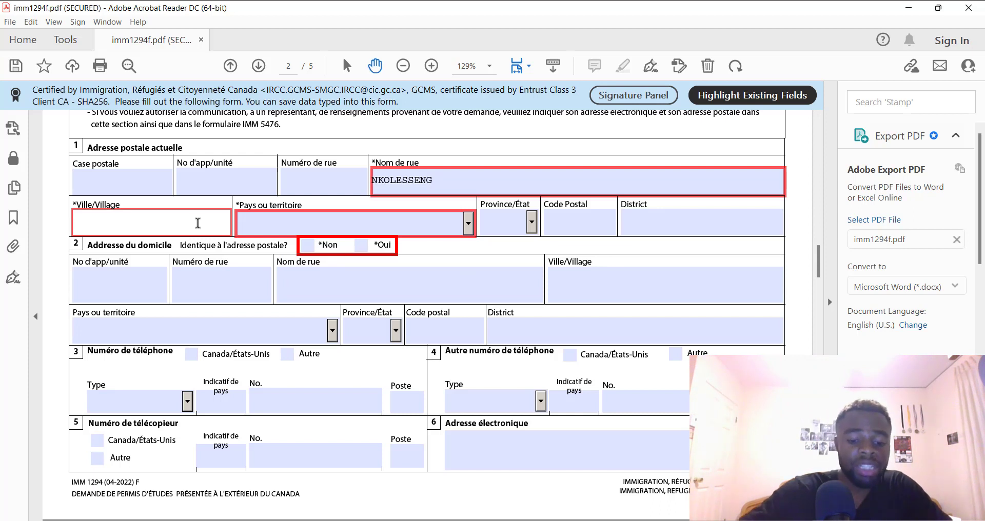
{"action": "type", "text": "YAOUNDE"}
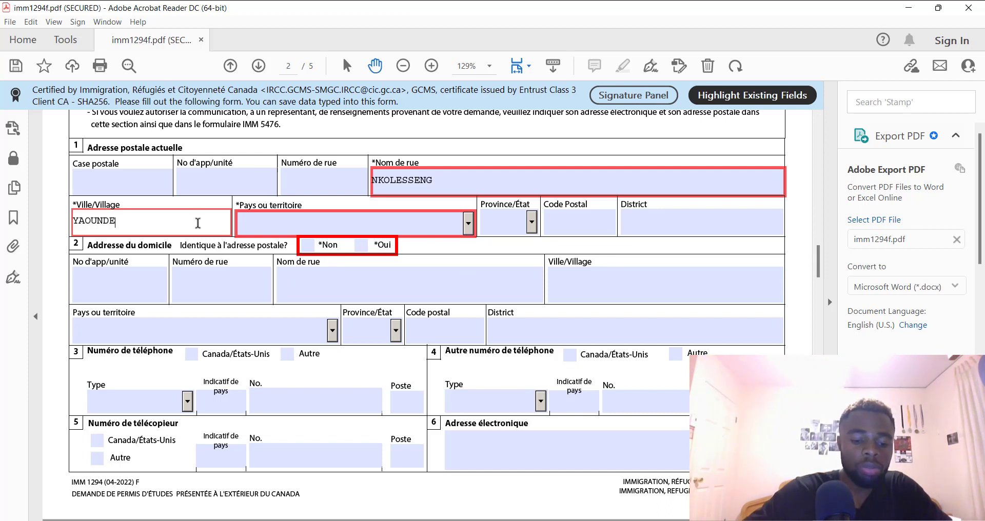
{"action": "left_click", "coordinate": [468, 222]}
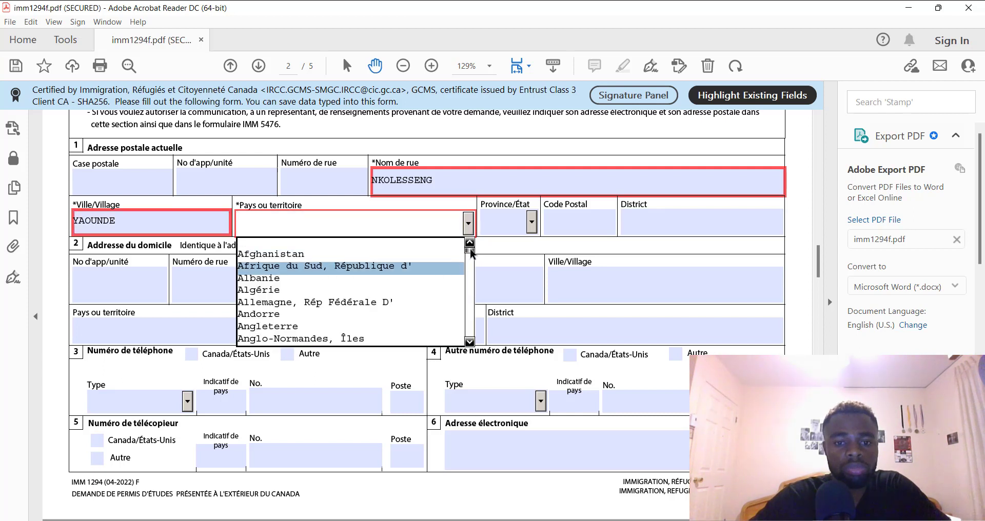
{"action": "left_click_drag", "start_coordinate": [470, 250], "coordinate": [473, 263]}
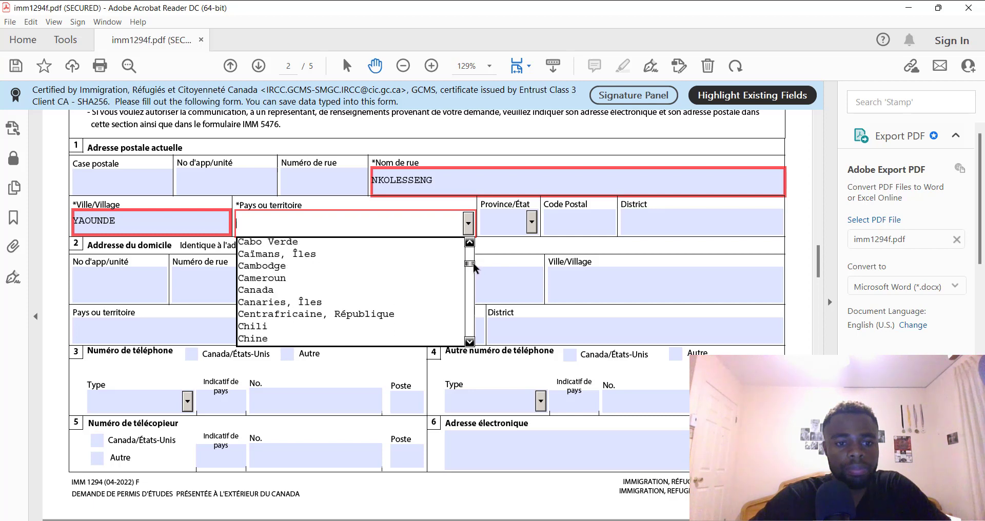
{"action": "left_click", "coordinate": [355, 276]}
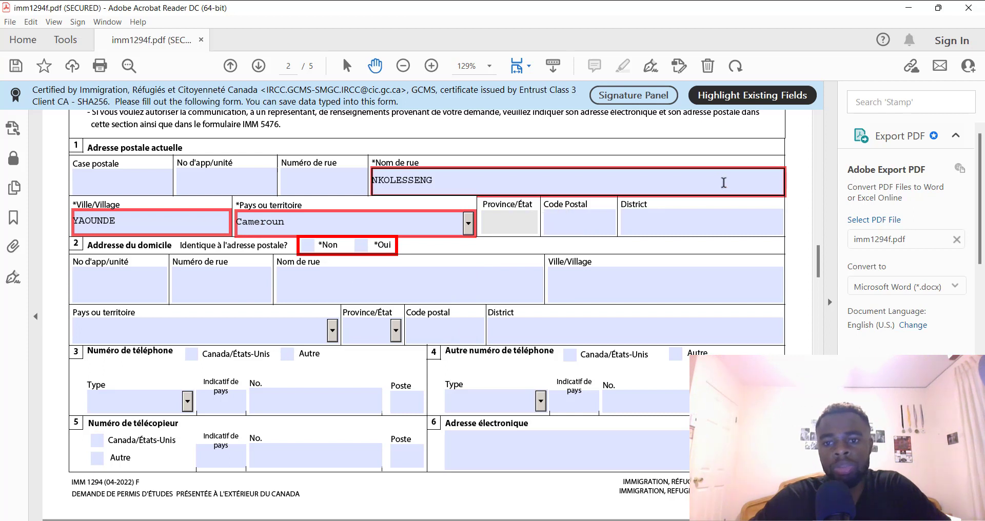
Step through the postal code, district and address fields without changing them
{"action": "left_click", "coordinate": [574, 220]}
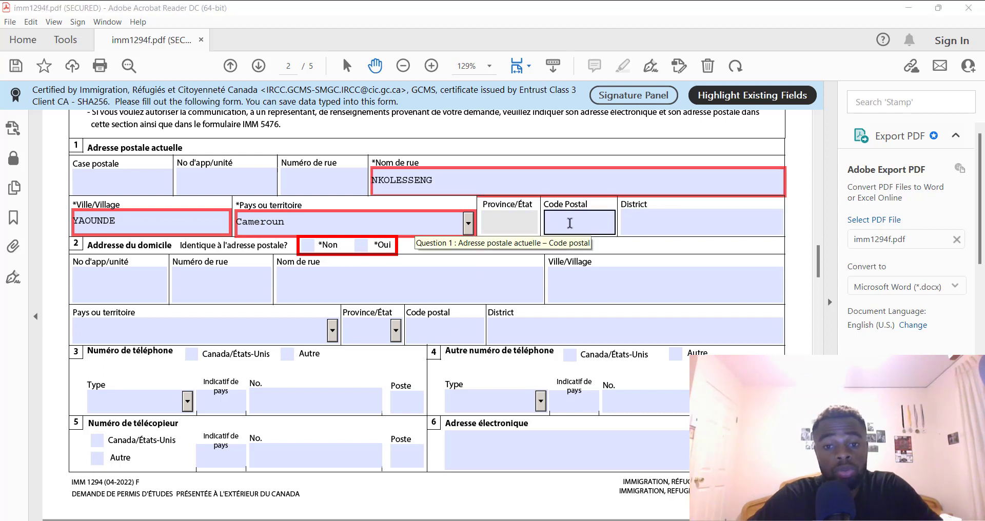
{"action": "left_click", "coordinate": [629, 222]}
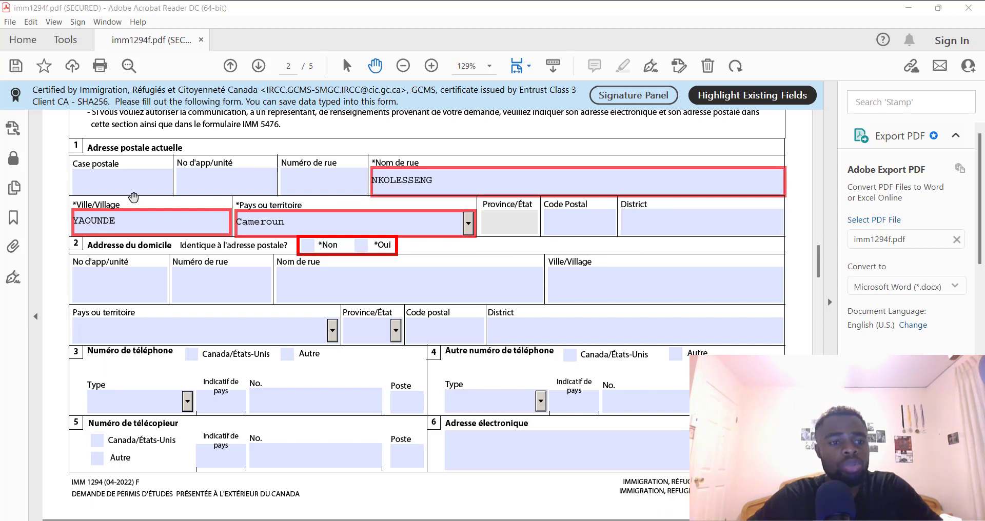
{"action": "left_click", "coordinate": [101, 185]}
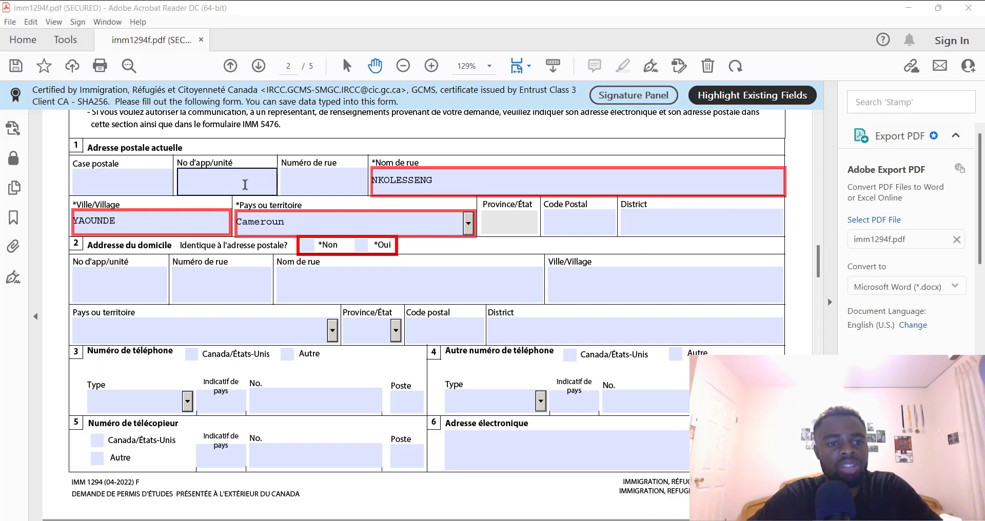
{"action": "left_click", "coordinate": [339, 183]}
{"action": "left_click", "coordinate": [254, 178]}
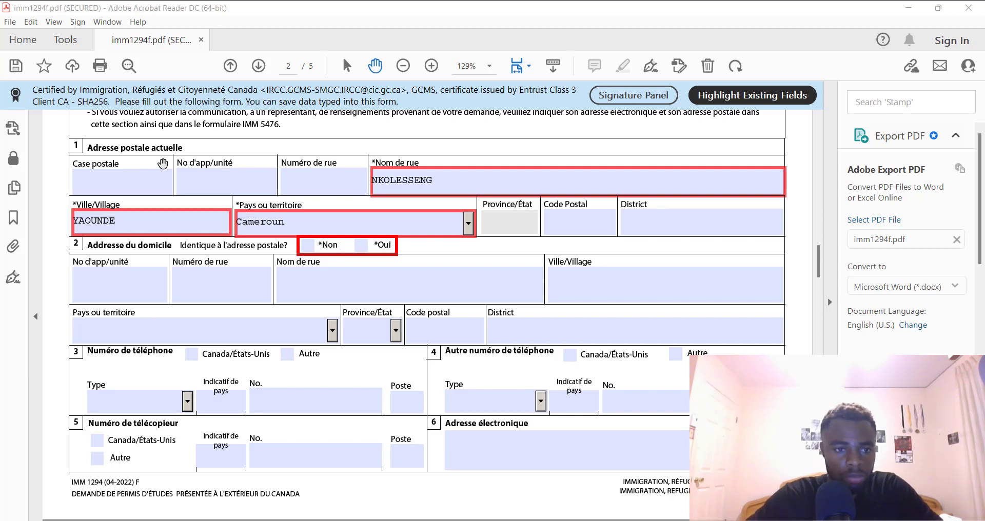
Answer Oui to the home address being the same as the mailing address
{"action": "left_click", "coordinate": [109, 187]}
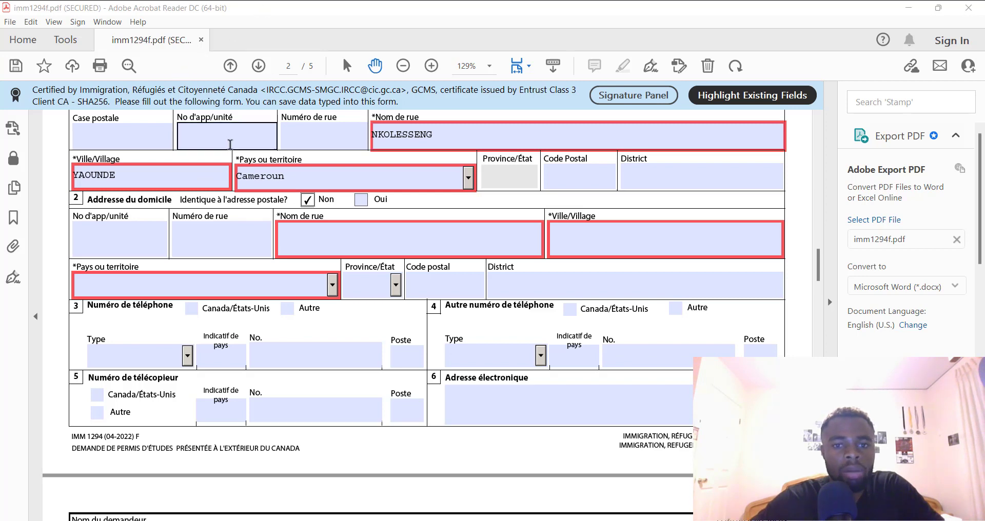
{"action": "left_click_drag", "start_coordinate": [819, 260], "coordinate": [820, 251]}
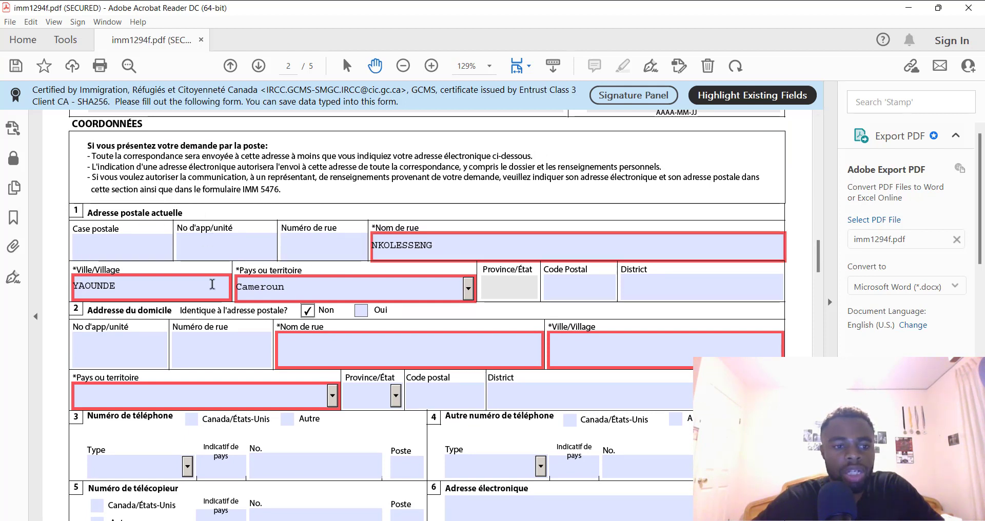
{"action": "left_click", "coordinate": [121, 281]}
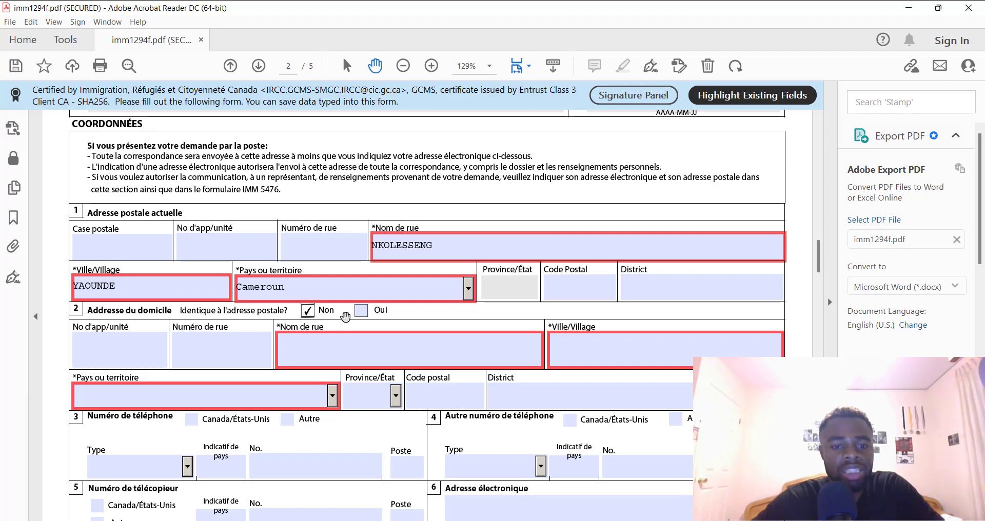
{"action": "left_click", "coordinate": [362, 315]}
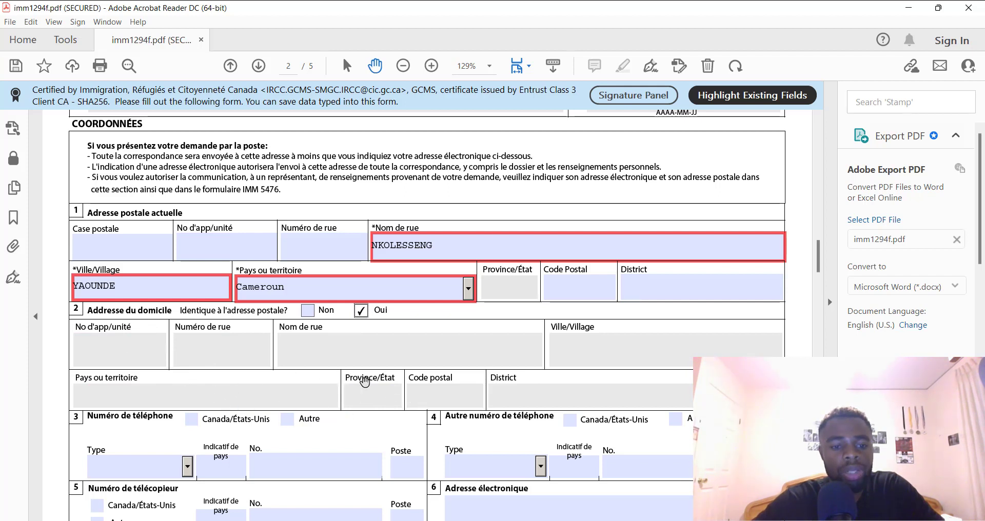
{"action": "left_click", "coordinate": [308, 311]}
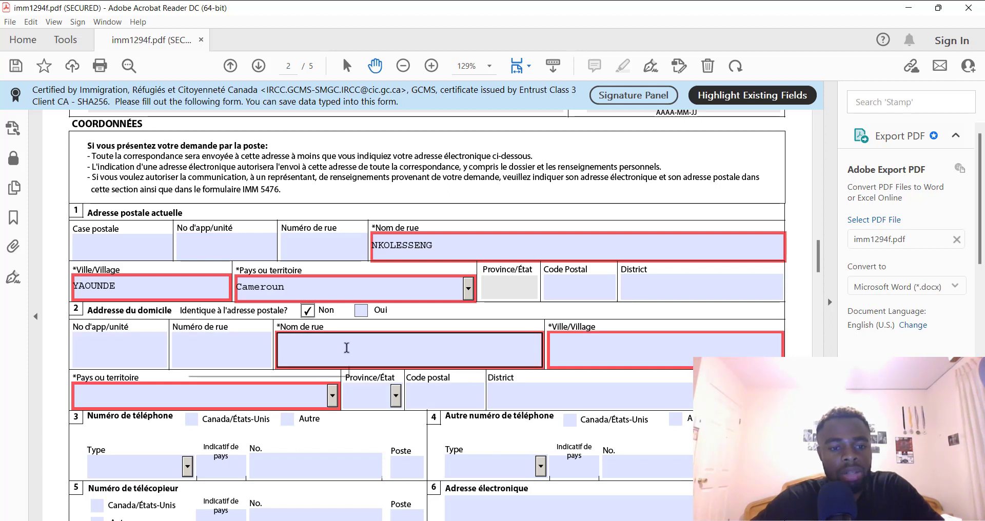
{"action": "left_click", "coordinate": [361, 311]}
{"action": "left_click_drag", "start_coordinate": [820, 260], "coordinate": [821, 275]}
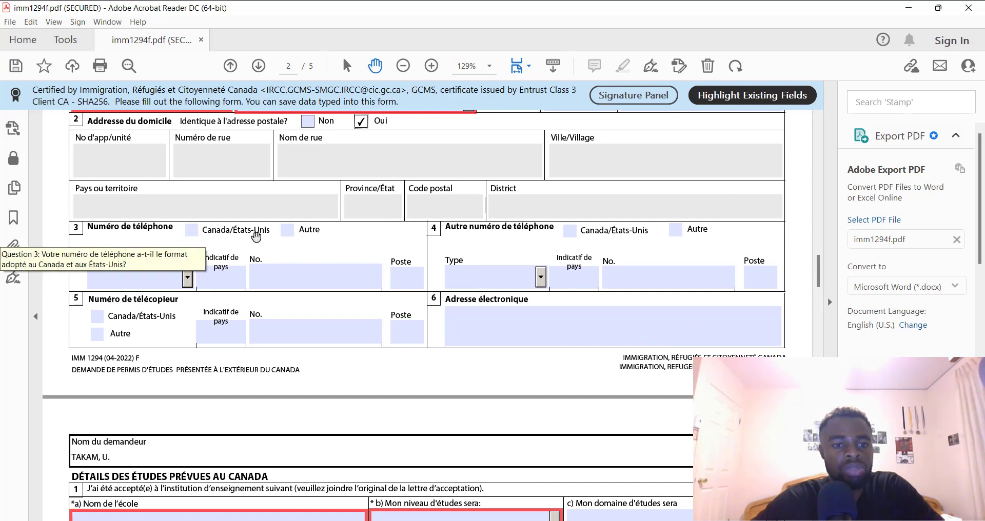
Check Autre, set the phone type to Cellulaire and enter country code 237
{"action": "left_click", "coordinate": [287, 232]}
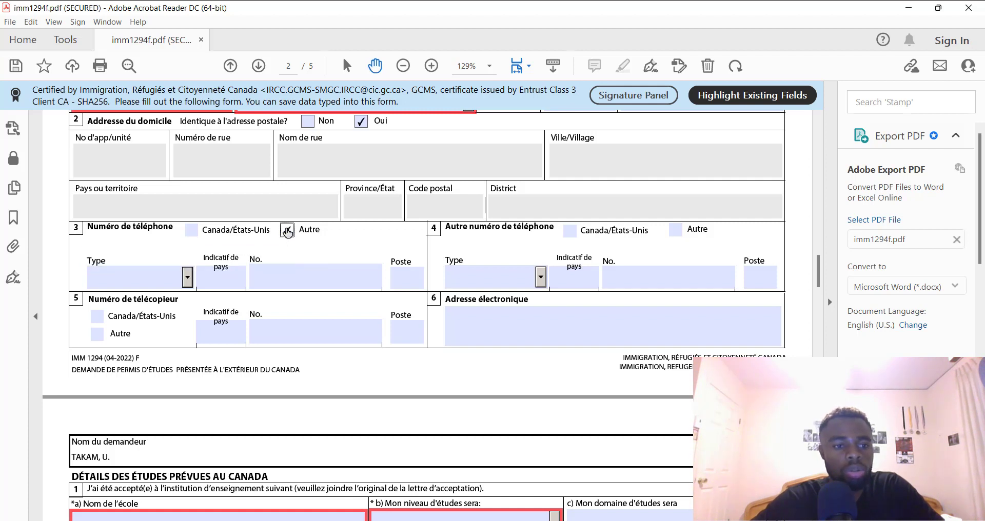
{"action": "left_click", "coordinate": [164, 278]}
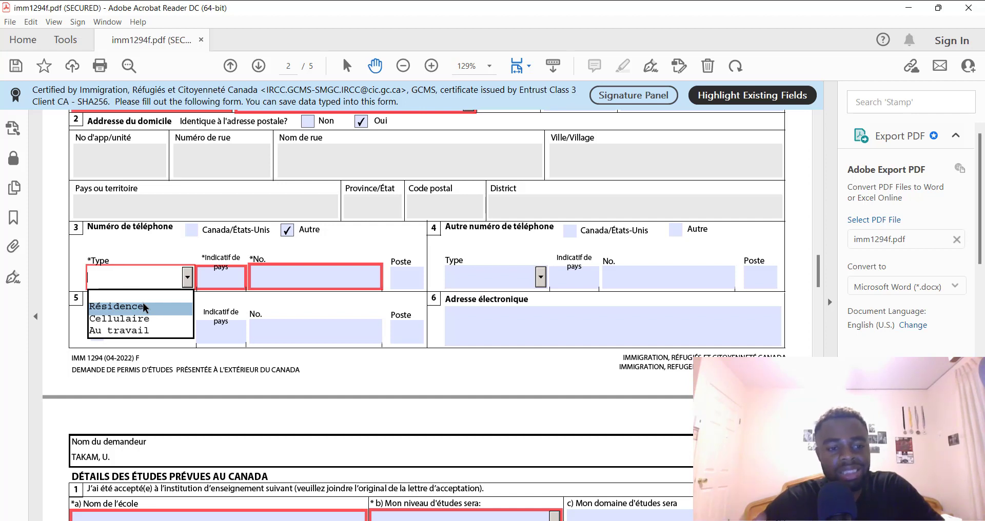
{"action": "left_click", "coordinate": [145, 319]}
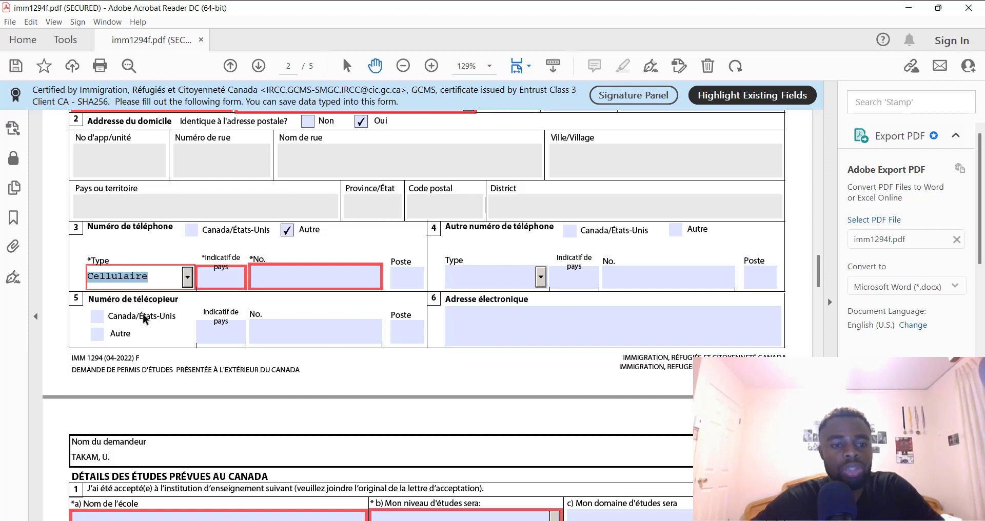
{"action": "left_click", "coordinate": [219, 278]}
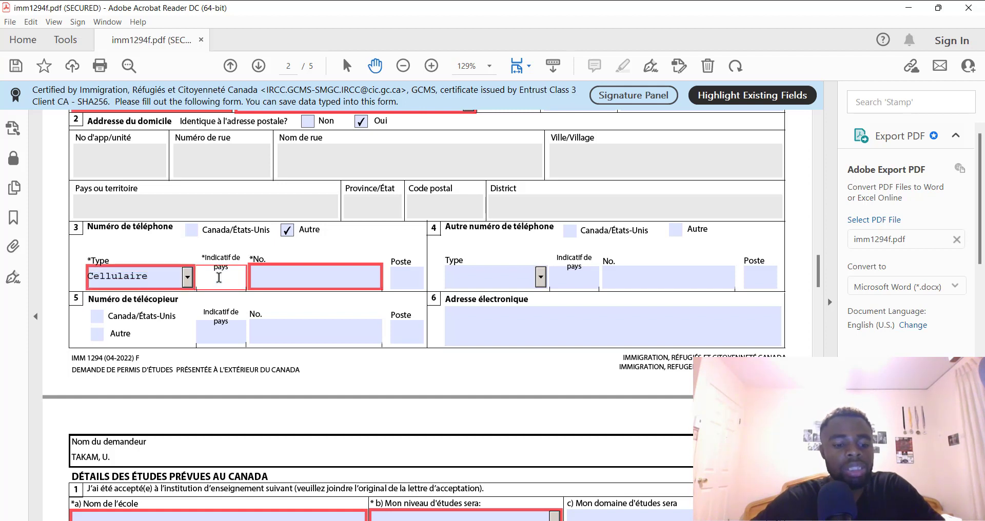
{"action": "type", "text": "237"}
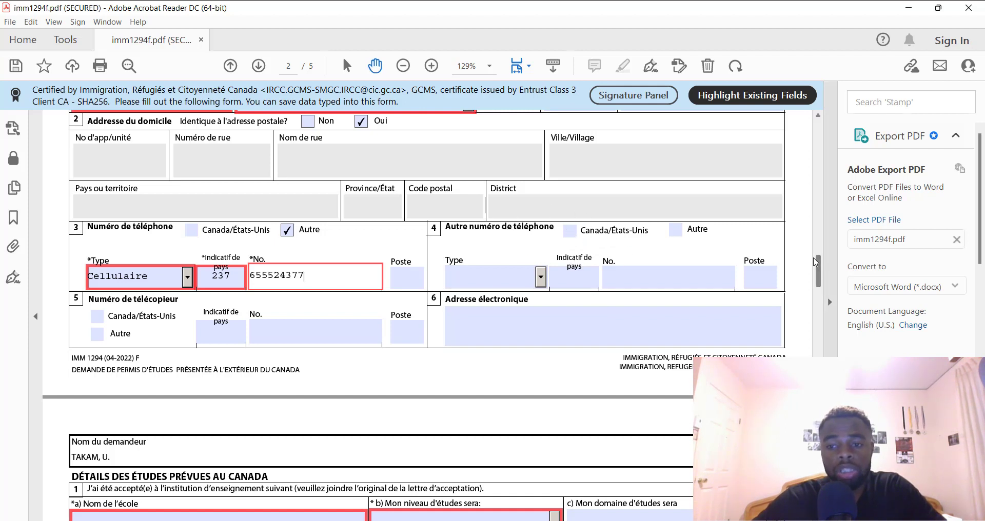
{"action": "scroll", "coordinate": [819, 266], "scroll_direction": "down", "scroll_amount": 2}
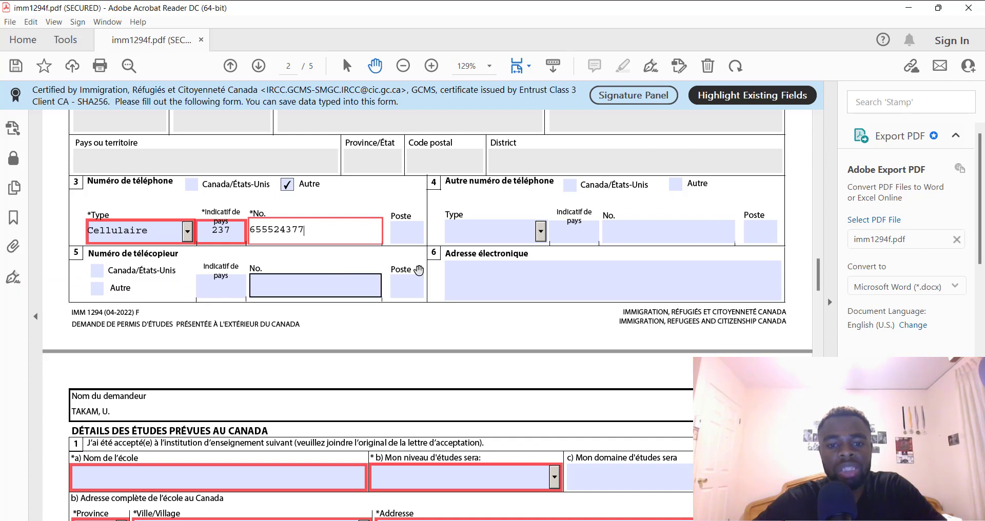
Fill in the applicant's e-mail address and scroll down to page 3
{"action": "left_click", "coordinate": [544, 279]}
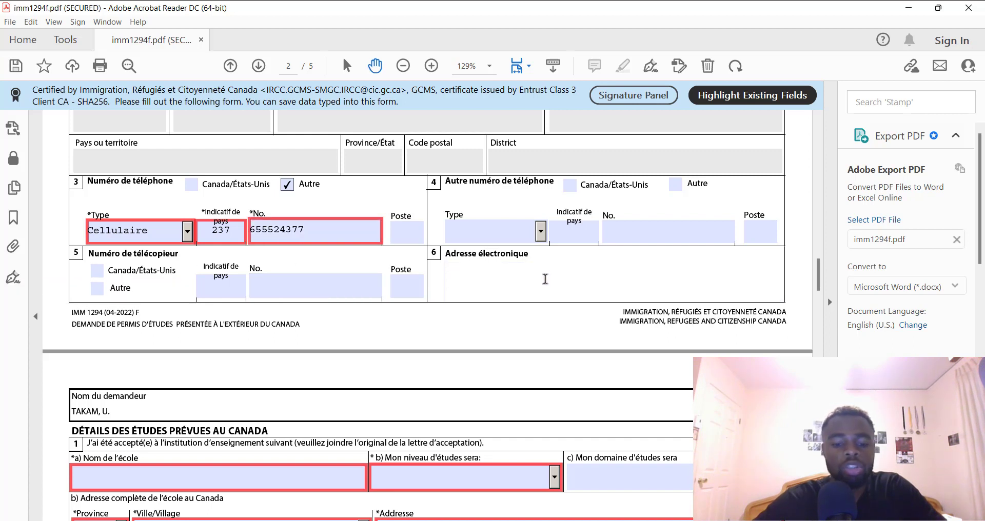
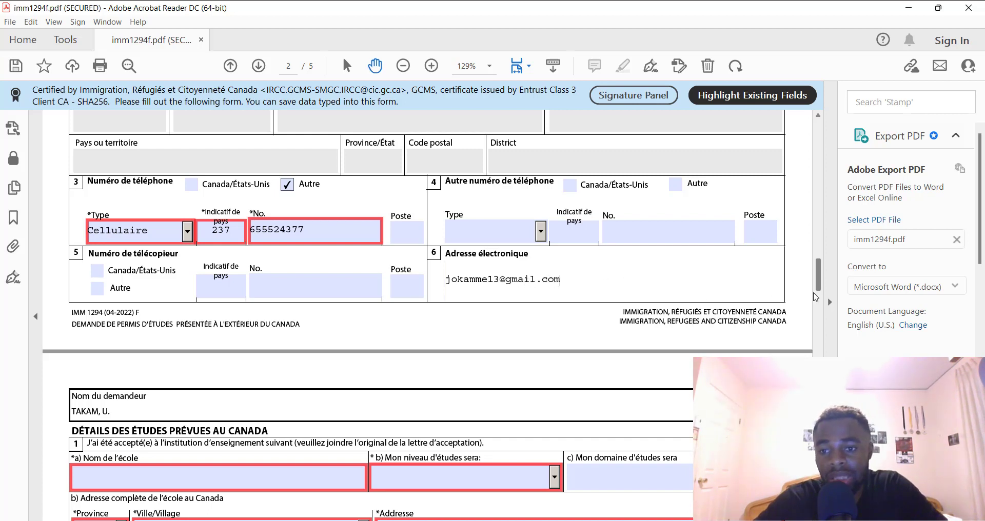
{"action": "left_click_drag", "start_coordinate": [818, 283], "coordinate": [826, 302]}
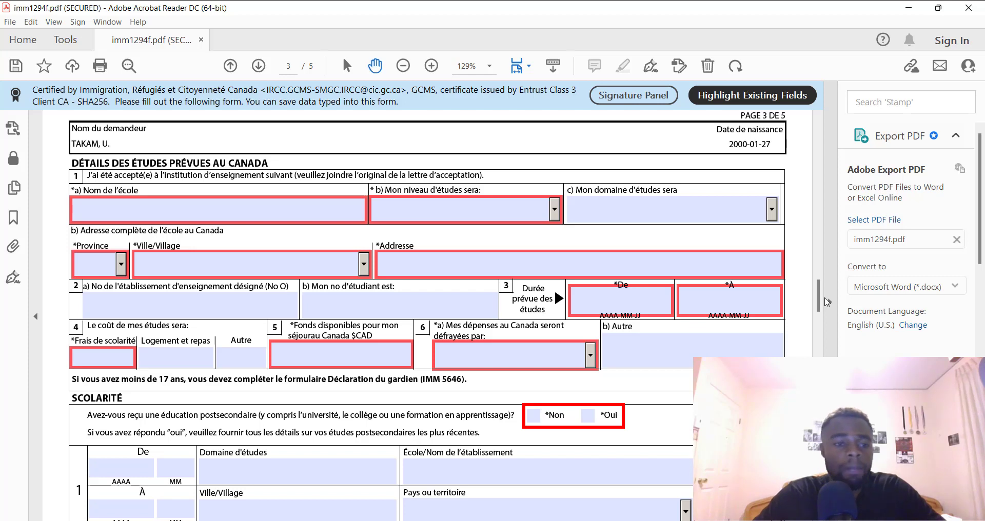
Enter 'universite Laval' as the school name
{"action": "left_click", "coordinate": [333, 214]}
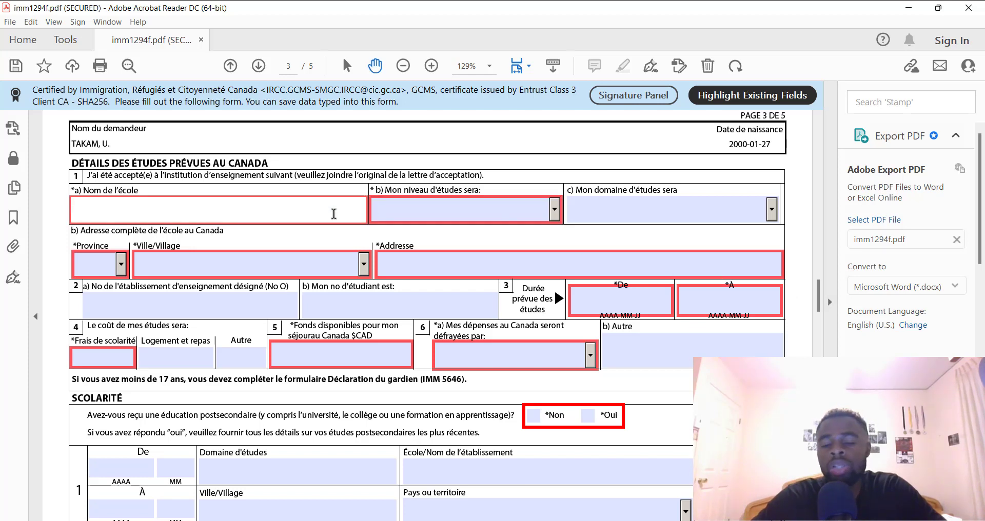
{"action": "type", "text": "u"}
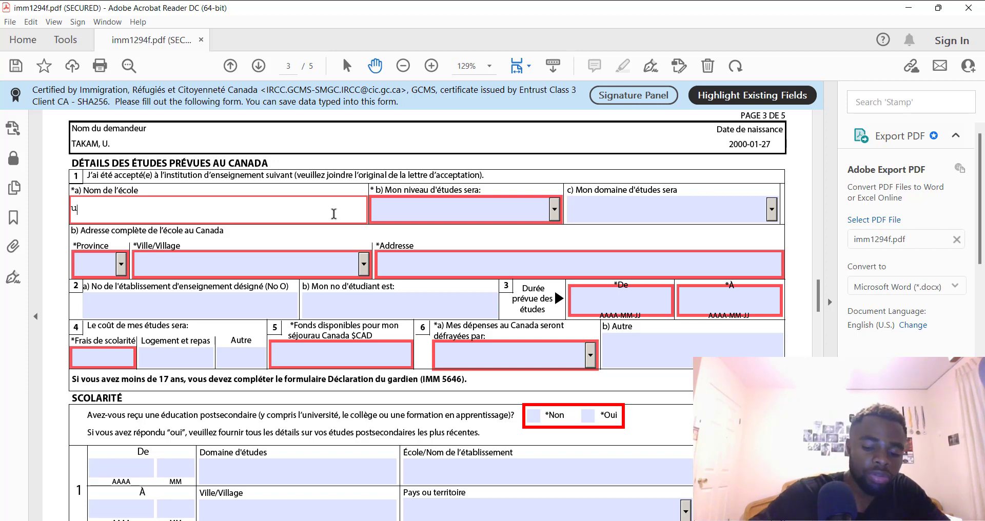
{"action": "type", "text": "niversite"}
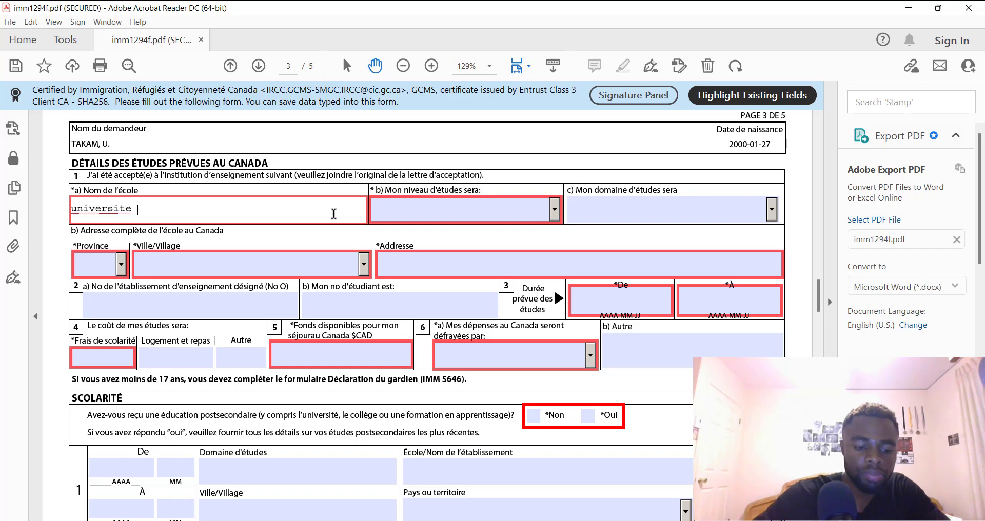
{"action": "type", "text": "K"}
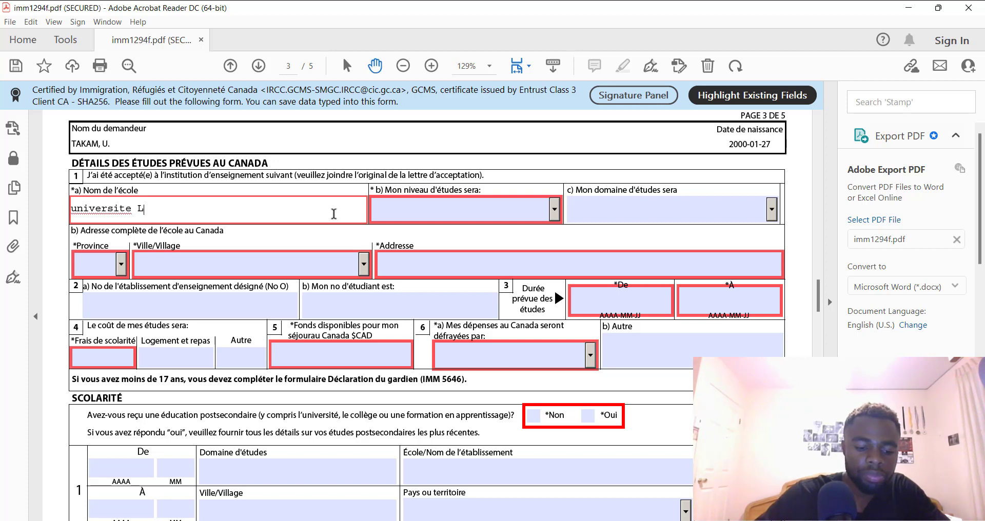
{"action": "type", "text": "aval"}
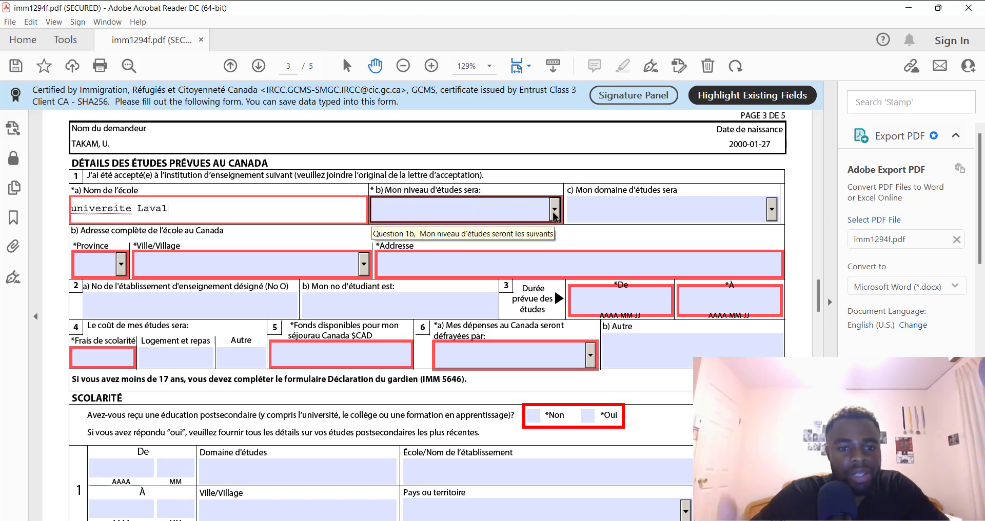
Choose study level Université - Baccalauréat and field Informatique/Tech de l'inform
{"action": "left_click", "coordinate": [553, 211]}
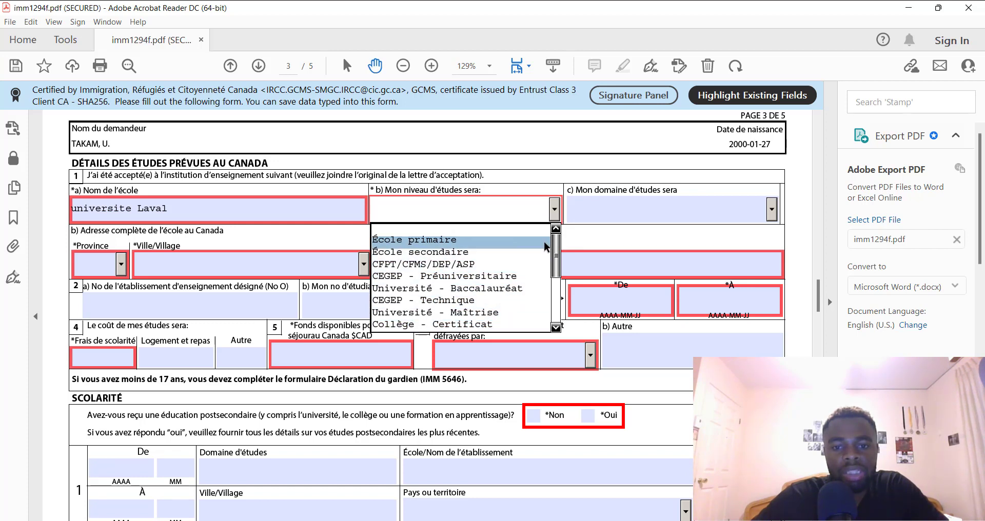
{"action": "mouse_move", "coordinate": [554, 251]}
{"action": "left_mouse_down"}
{"action": "mouse_move", "coordinate": [562, 290]}
{"action": "mouse_move", "coordinate": [547, 242]}
{"action": "left_mouse_up"}
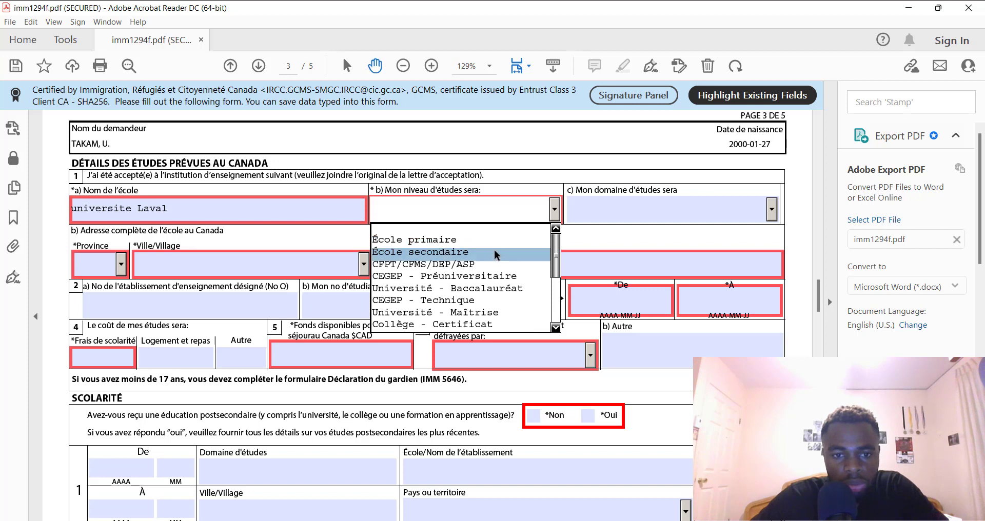
{"action": "left_click", "coordinate": [431, 289]}
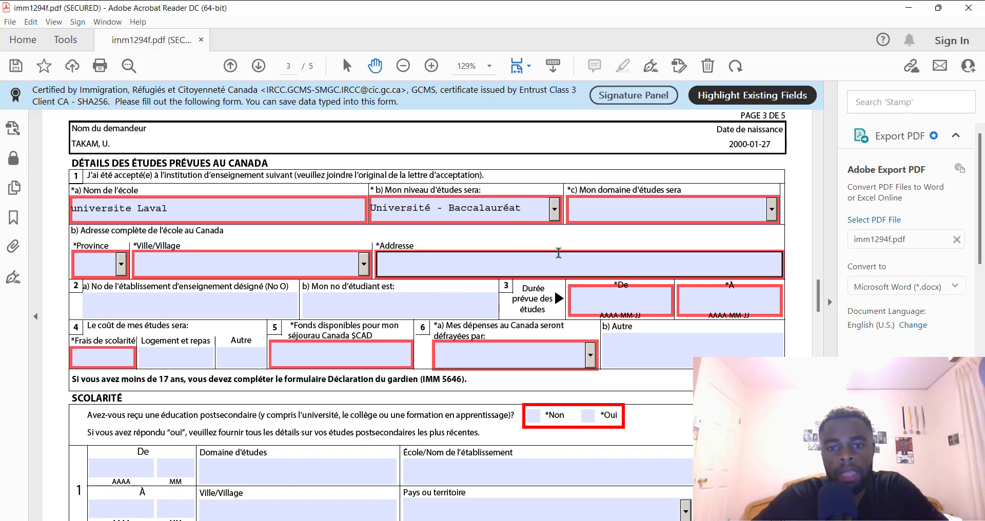
{"action": "left_click", "coordinate": [637, 204]}
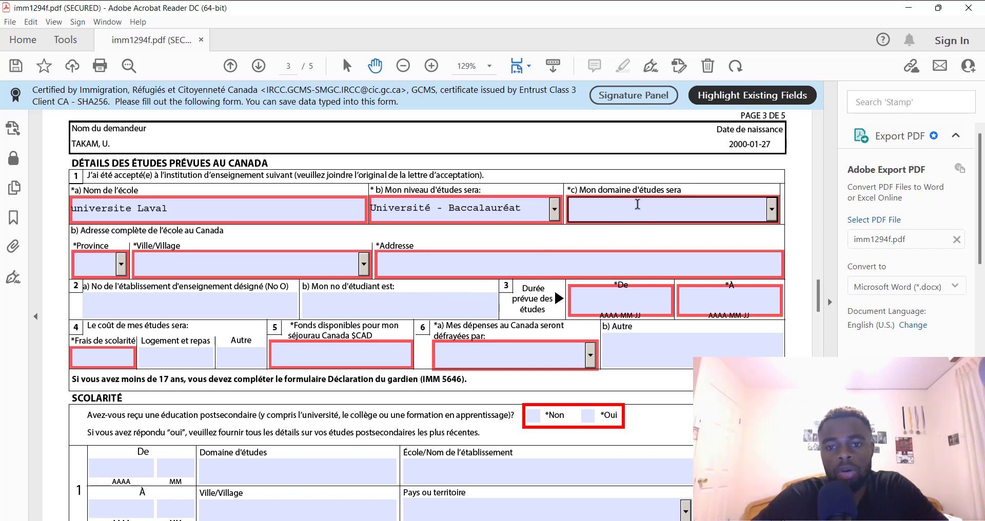
{"action": "left_click", "coordinate": [771, 209]}
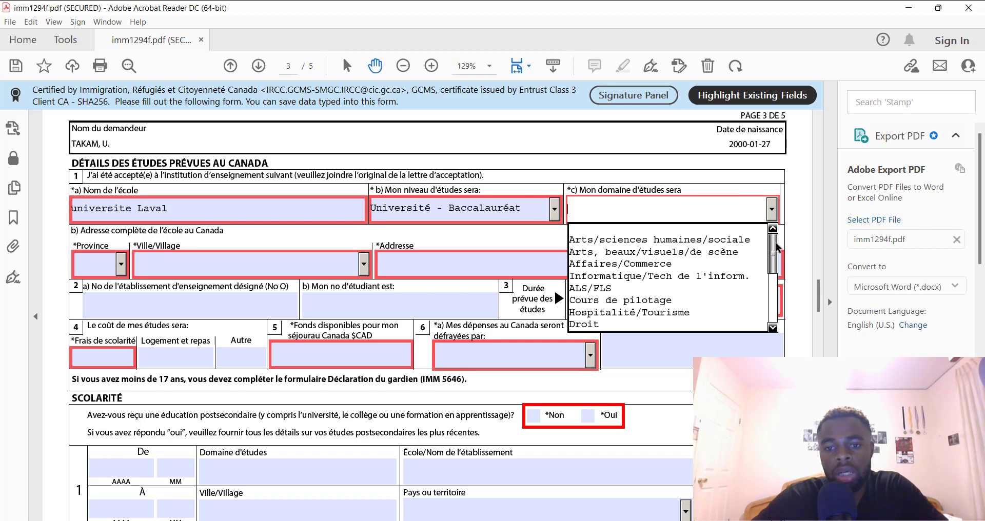
{"action": "scroll", "coordinate": [777, 259], "scroll_direction": "down", "scroll_amount": 3}
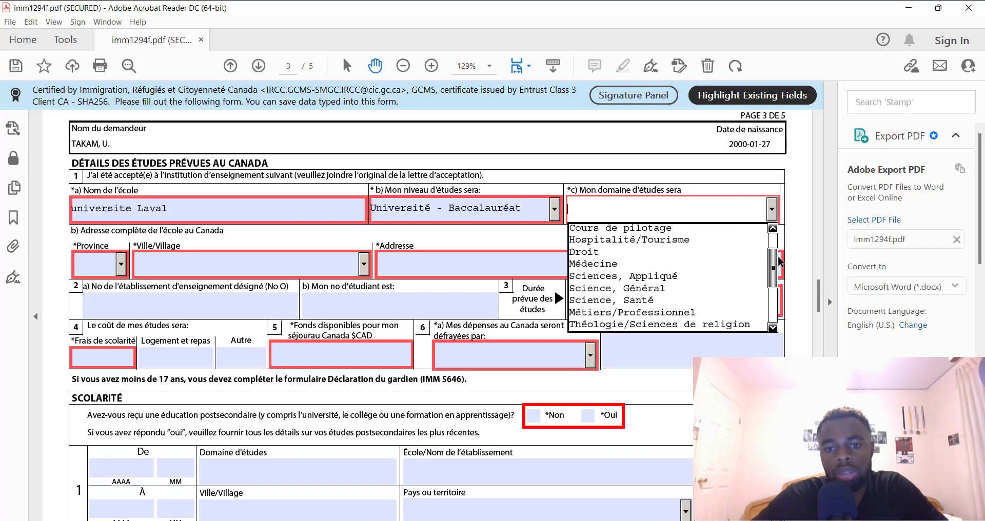
{"action": "mouse_move", "coordinate": [777, 259]}
{"action": "left_mouse_down"}
{"action": "mouse_move", "coordinate": [787, 293]}
{"action": "mouse_move", "coordinate": [765, 249]}
{"action": "left_mouse_up"}
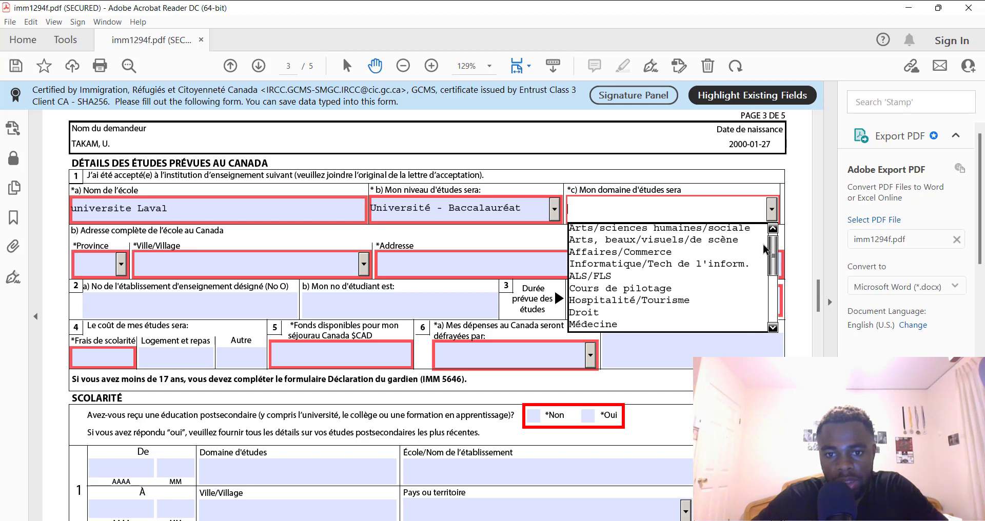
{"action": "left_click", "coordinate": [727, 269]}
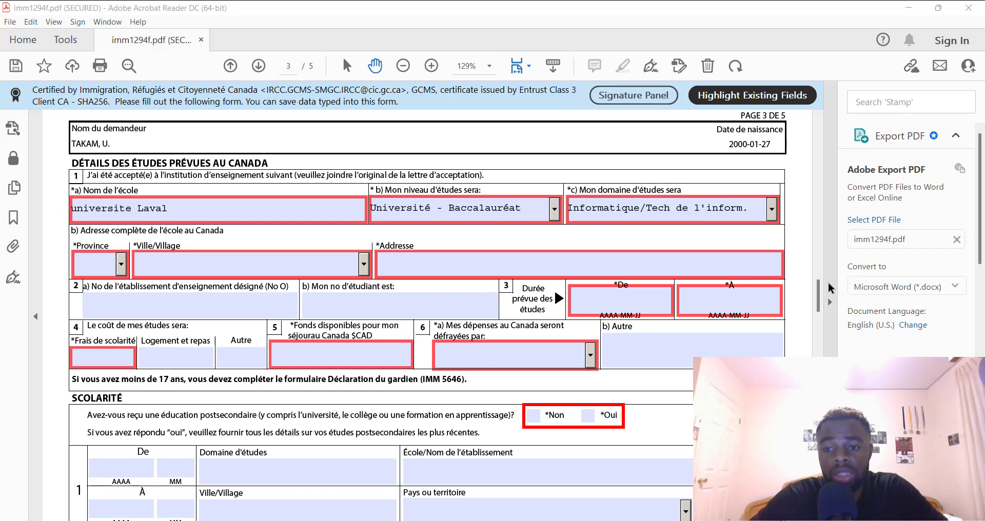
Pick QC from the school's Province list
{"action": "scroll", "coordinate": [456, 287], "scroll_direction": "down", "scroll_amount": 1}
{"action": "left_click", "coordinate": [456, 286]}
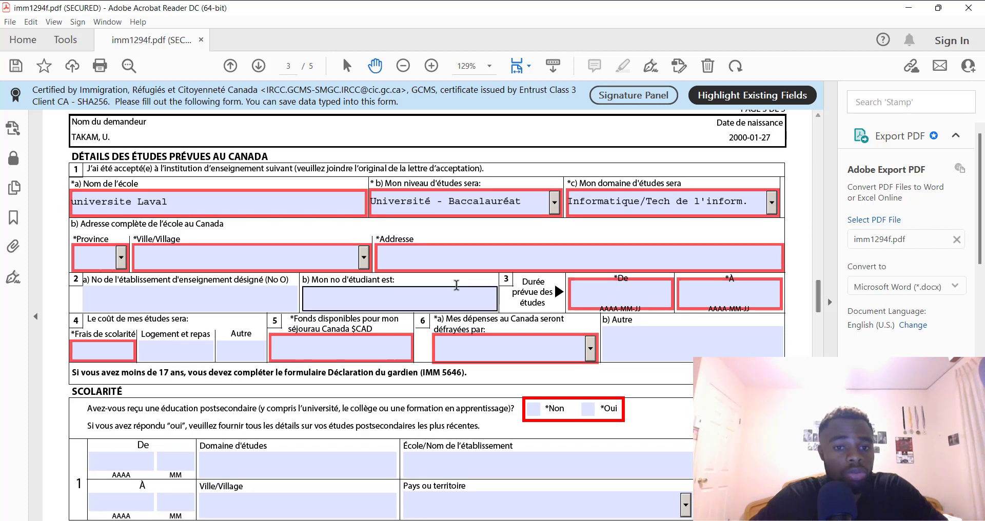
{"action": "left_click", "coordinate": [90, 256]}
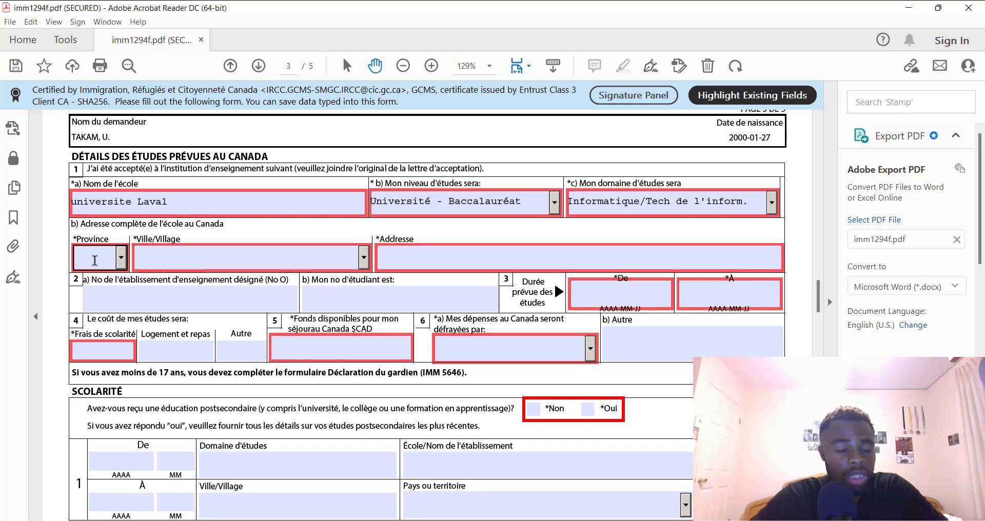
{"action": "left_click", "coordinate": [121, 258]}
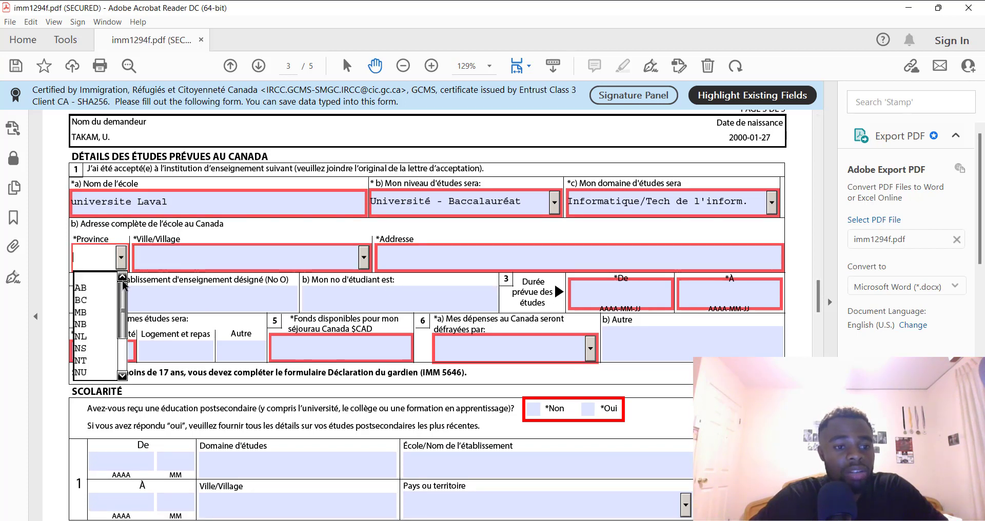
{"action": "left_click_drag", "start_coordinate": [124, 291], "coordinate": [124, 297]}
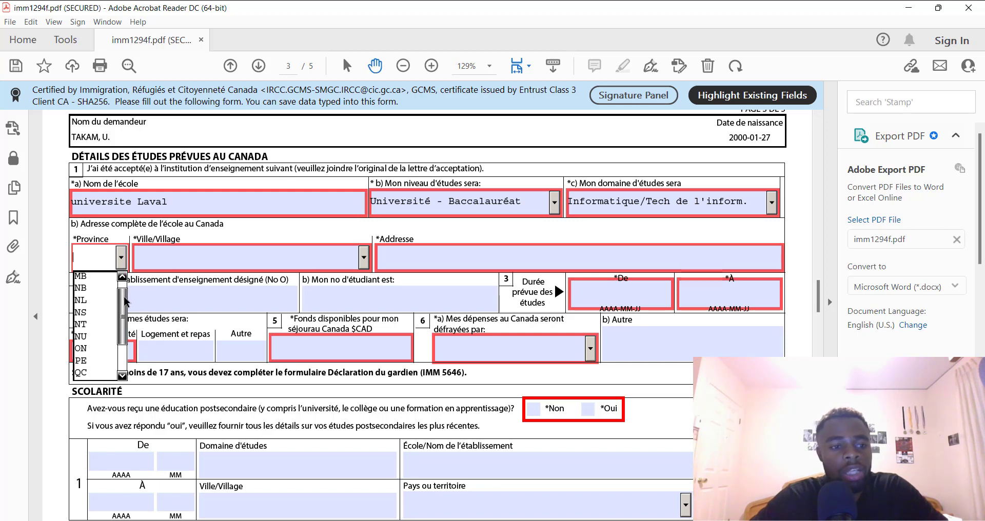
{"action": "left_click_drag", "start_coordinate": [124, 301], "coordinate": [124, 293]}
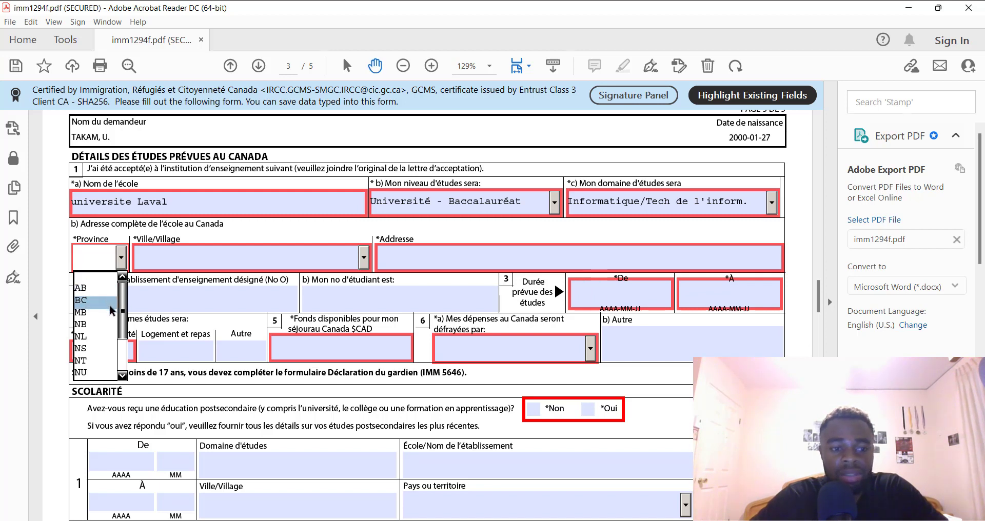
{"action": "left_click_drag", "start_coordinate": [124, 327], "coordinate": [123, 347]}
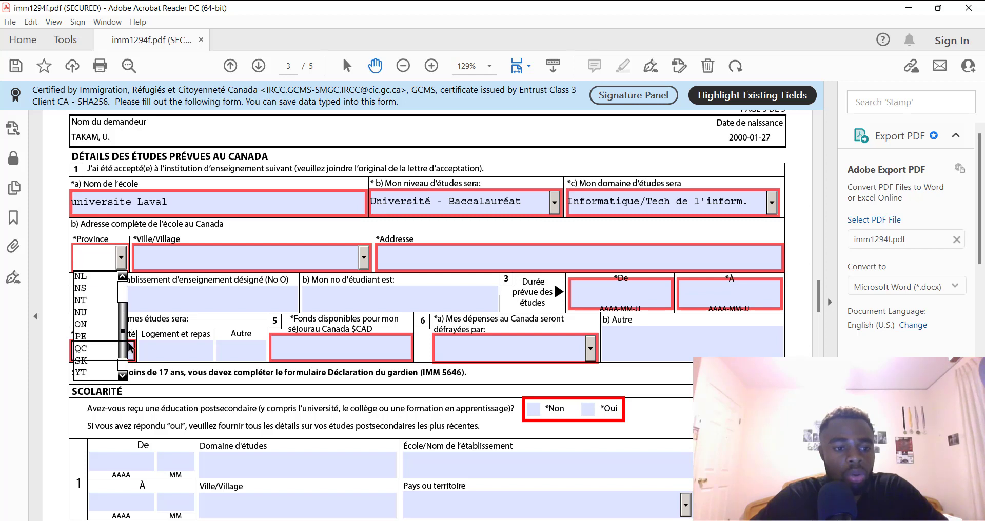
{"action": "left_click", "coordinate": [85, 348]}
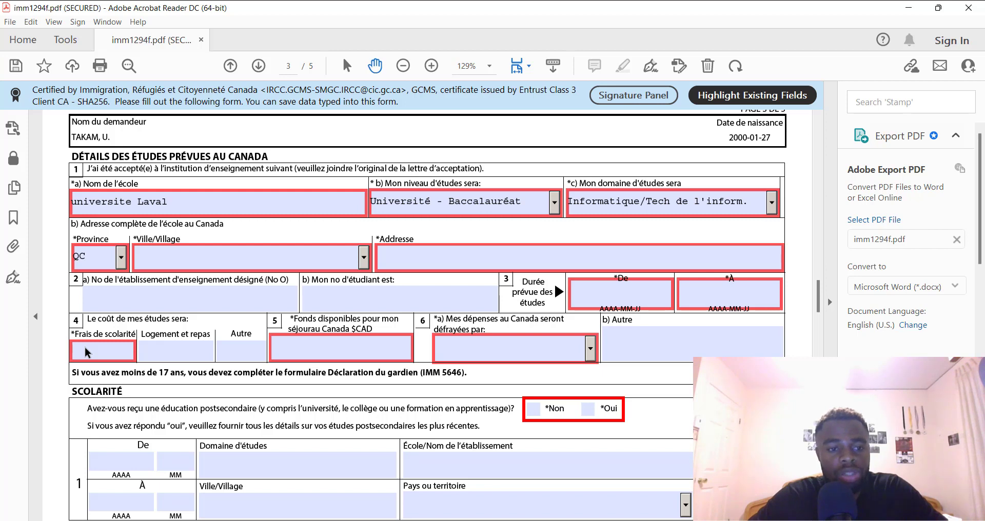
Select Québec, QC in the school's Ville/Village list
{"action": "left_click", "coordinate": [364, 257]}
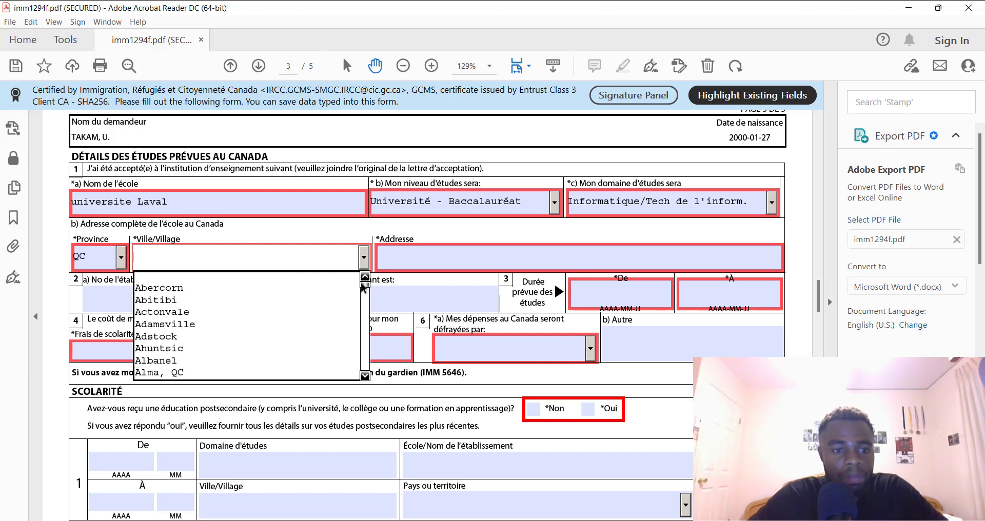
{"action": "left_click_drag", "start_coordinate": [363, 287], "coordinate": [365, 291]}
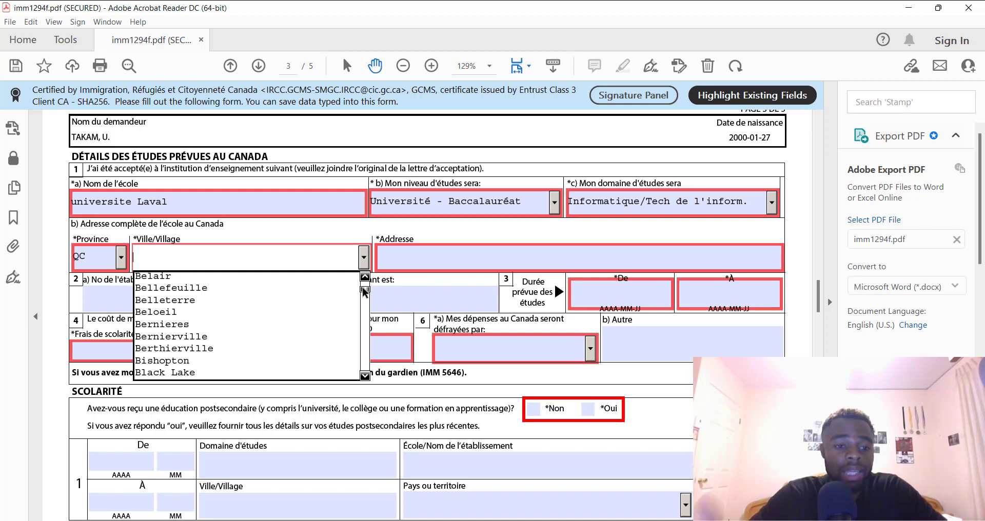
{"action": "left_click_drag", "start_coordinate": [363, 292], "coordinate": [355, 342]}
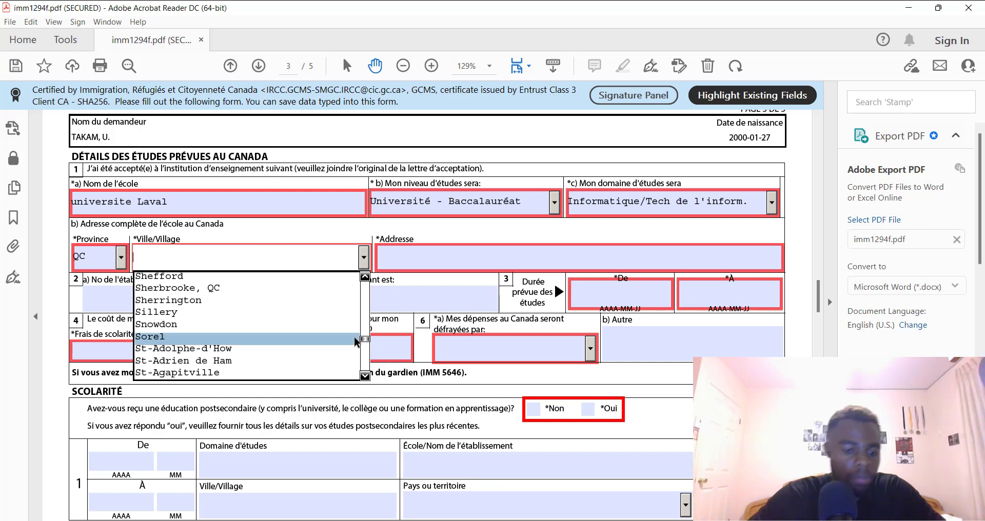
{"action": "type", "text": "Québec, QC"}
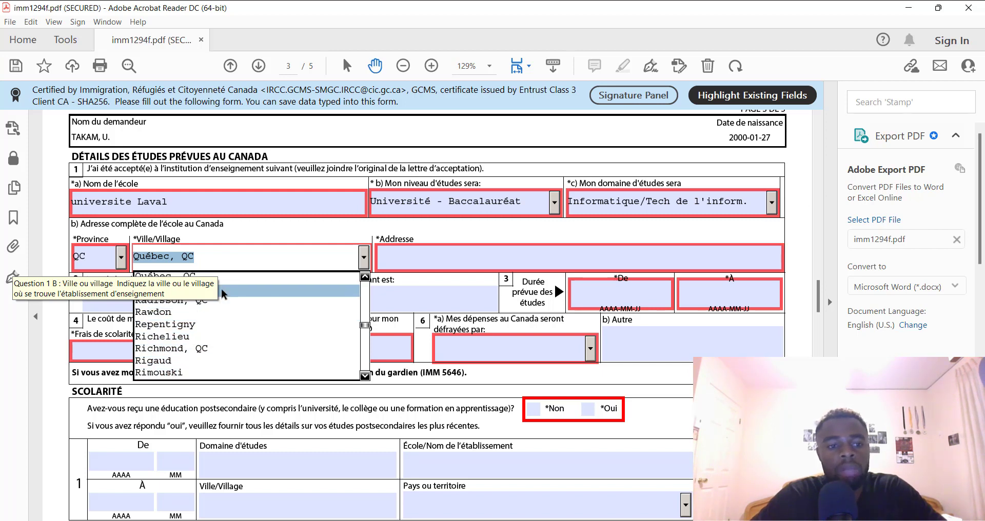
{"action": "left_click", "coordinate": [213, 257]}
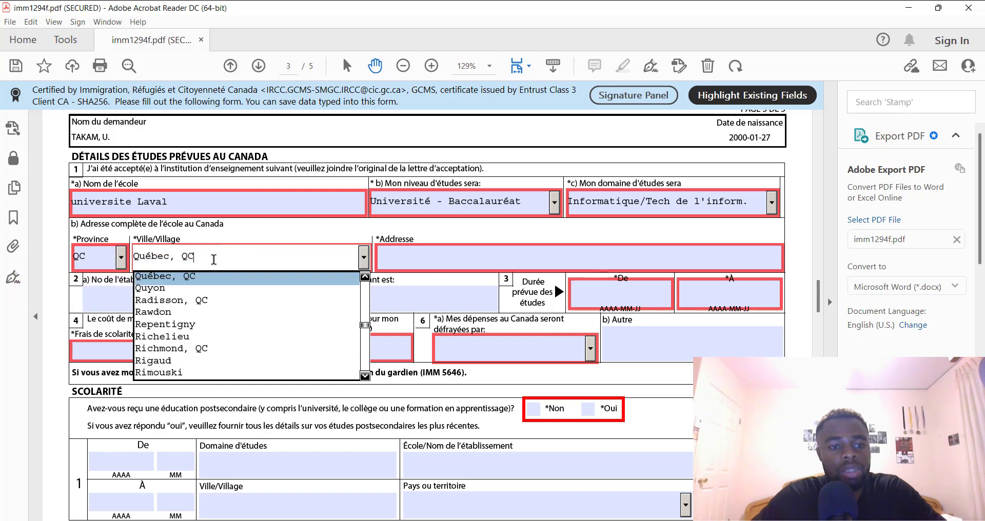
{"action": "key", "text": "Return"}
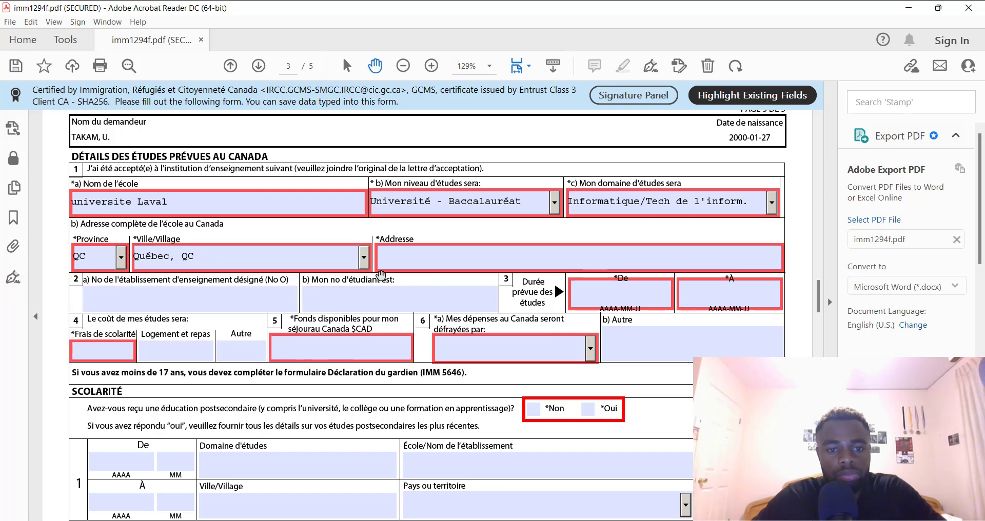
Type '12077 rue de l'universite' into the school's Adresse field
{"action": "left_click", "coordinate": [439, 256]}
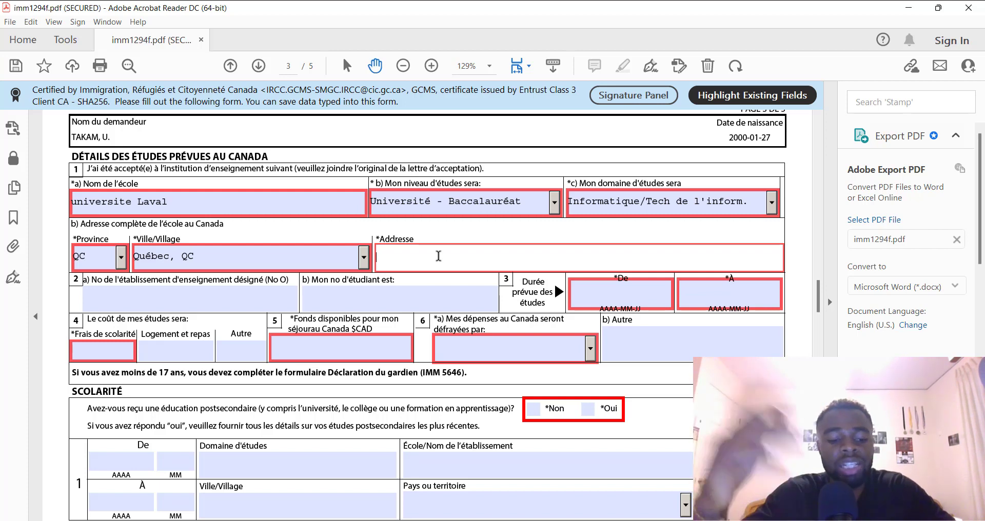
{"action": "type", "text": "12077 rue de  l'un"}
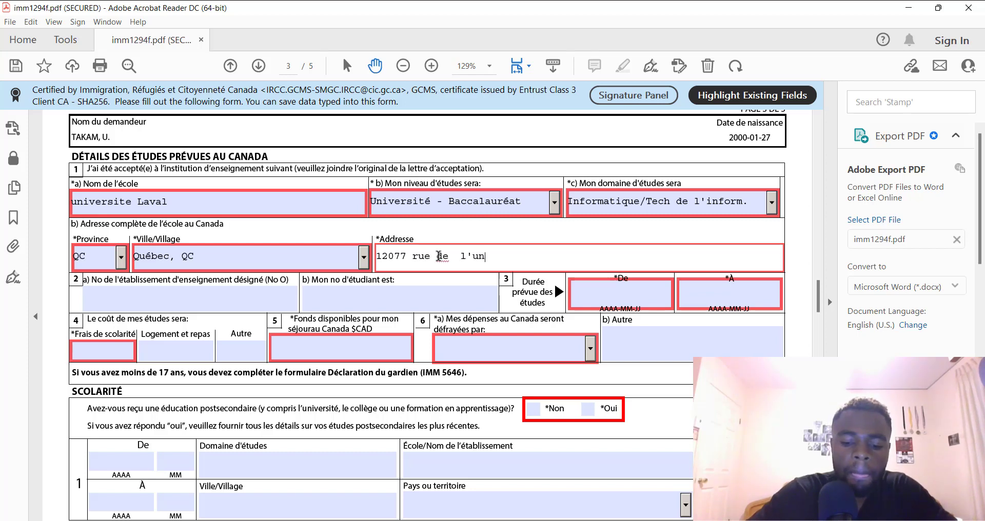
{"action": "type", "text": "iversite"}
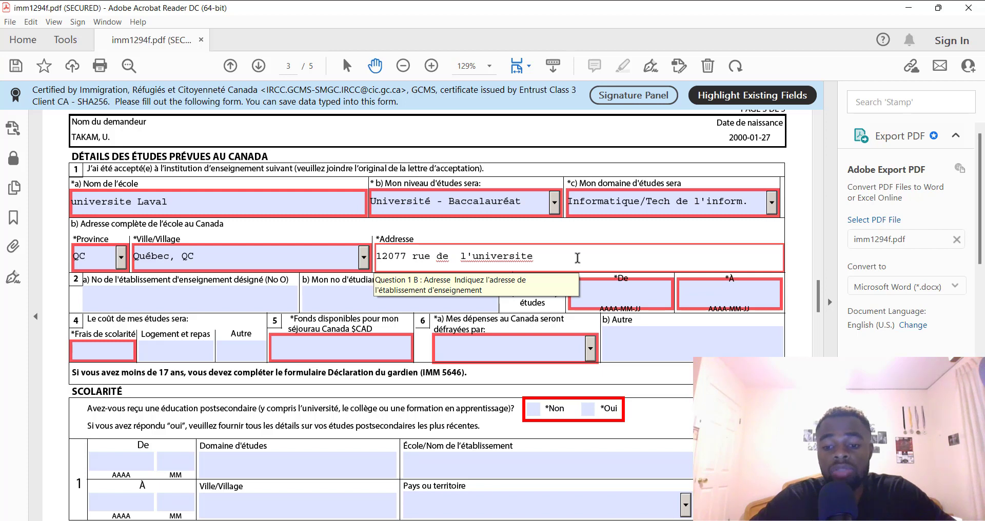
Google 'adresse ulaval' and highlight Université Laval's street address in the answer box
{"action": "mouse_move", "coordinate": [689, 519]}
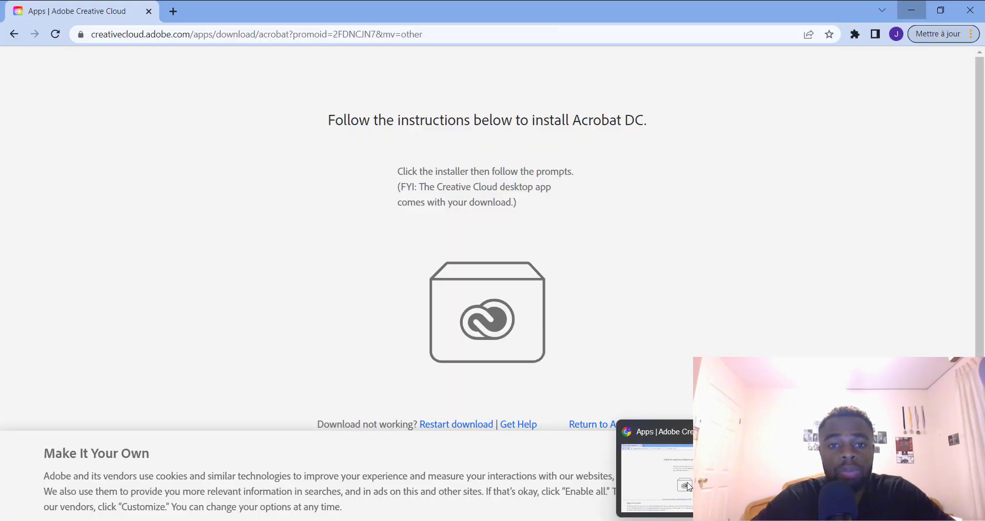
{"action": "left_click", "coordinate": [689, 487]}
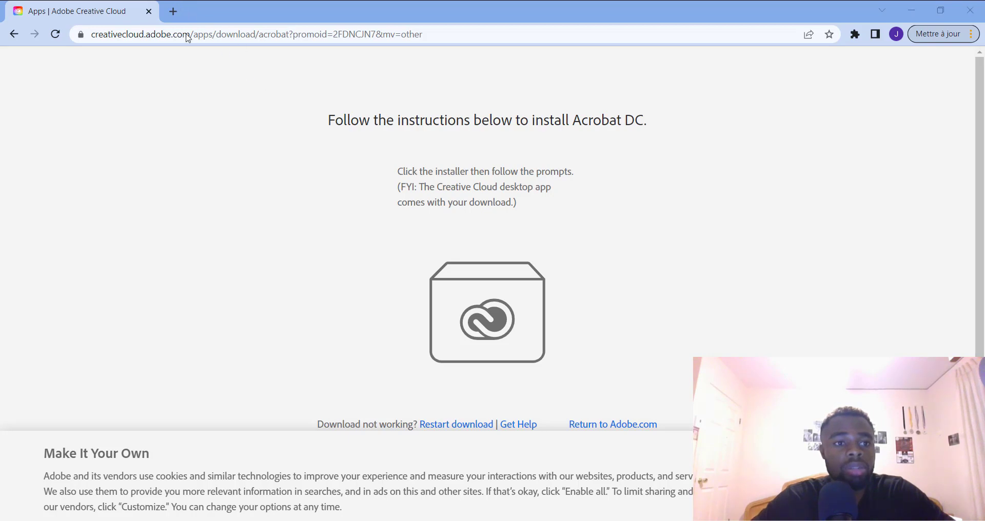
{"action": "left_click", "coordinate": [123, 34]}
{"action": "key", "text": "BackSpace"}
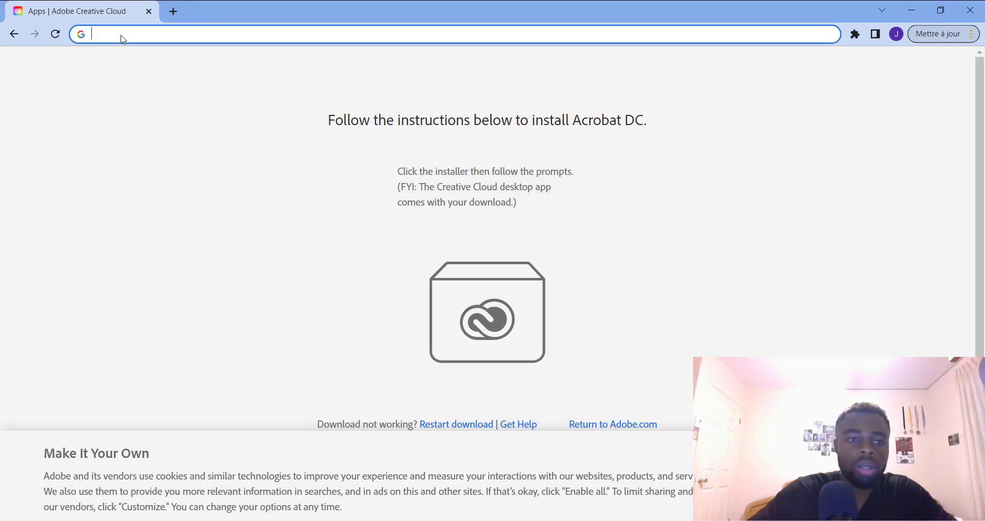
{"action": "type", "text": "adresse"}
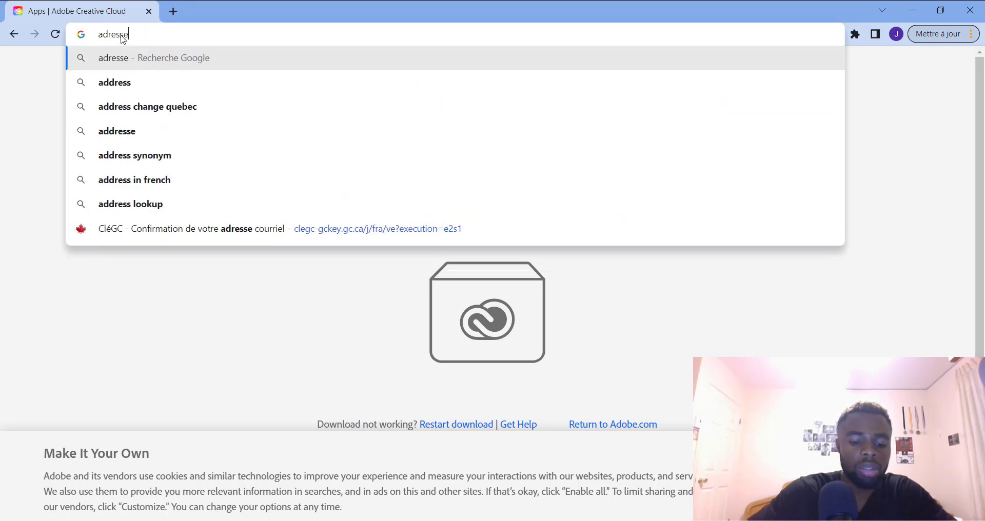
{"action": "type", "text": " ulaval"}
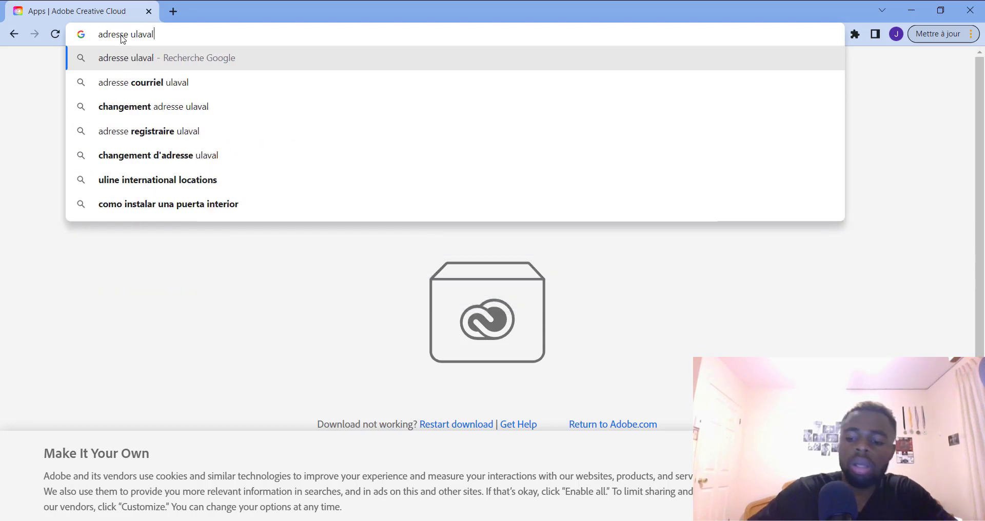
{"action": "key", "text": "Return"}
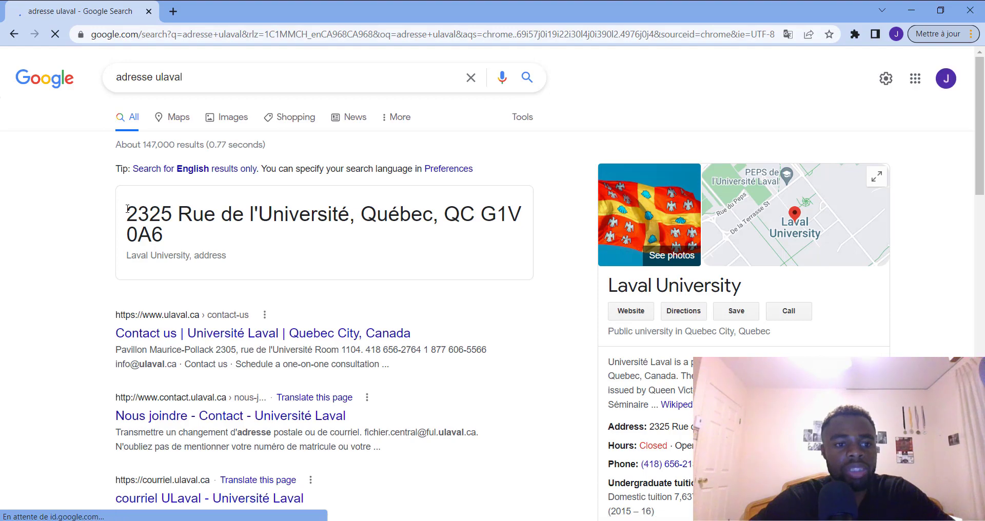
{"action": "left_click_drag", "start_coordinate": [127, 208], "coordinate": [173, 243]}
{"action": "key", "text": "ctrl+c"}
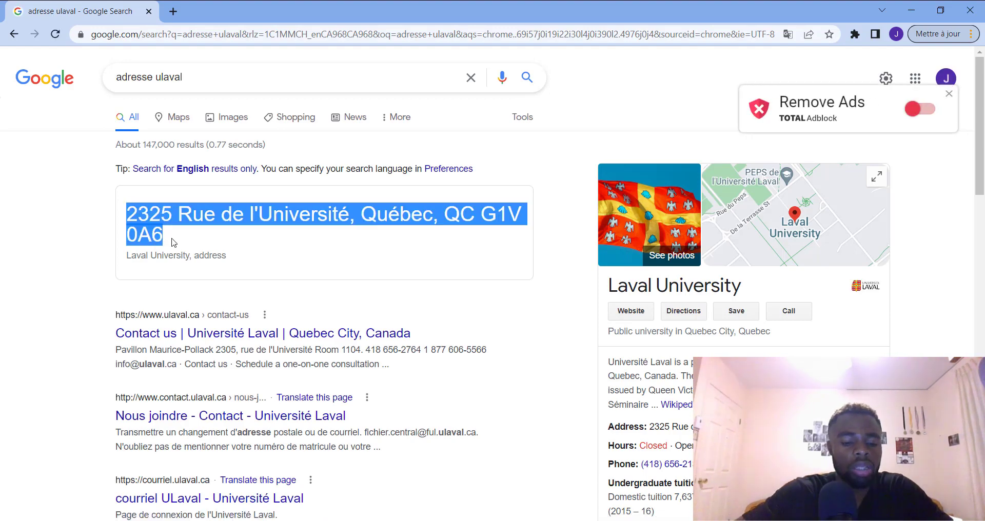
{"action": "left_click", "coordinate": [911, 9]}
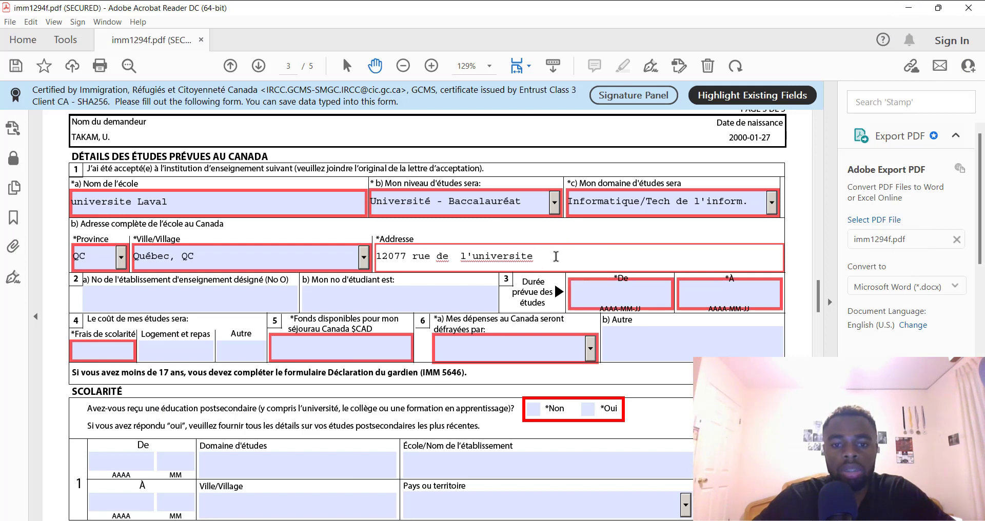
Replace the form's school address with the pasted 2325 Rue de l'Université
{"action": "left_click_drag", "start_coordinate": [556, 256], "coordinate": [371, 255]}
{"action": "key", "text": "BackSpace"}
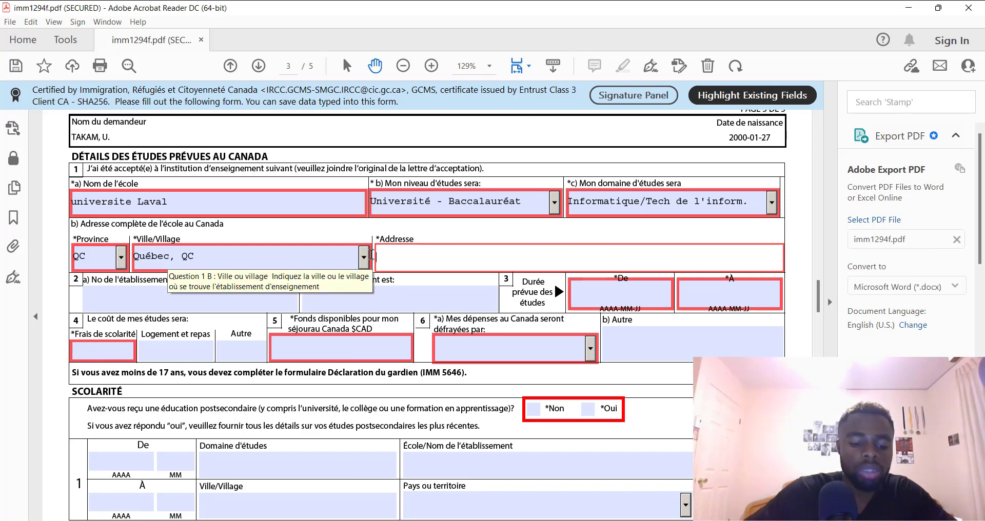
{"action": "key", "text": "ctrl+v"}
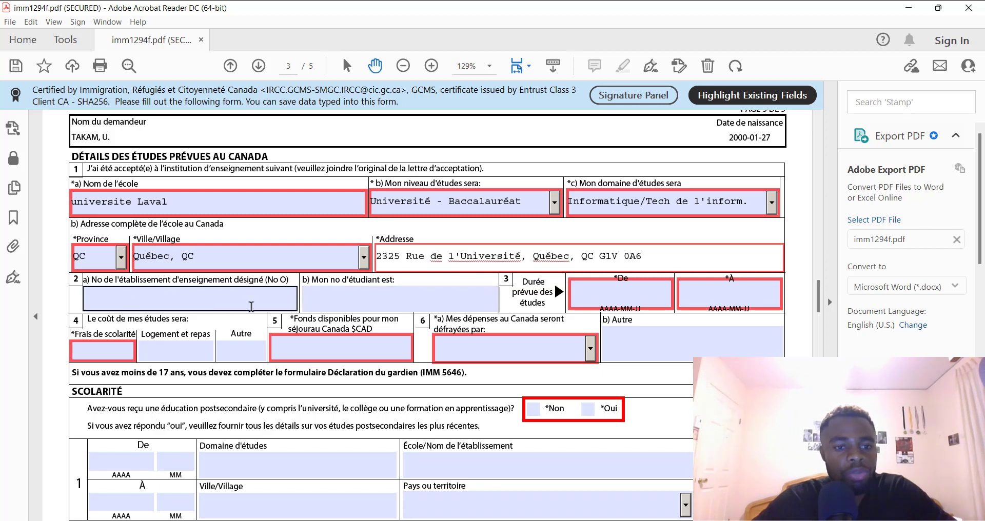
{"action": "left_click", "coordinate": [483, 32]}
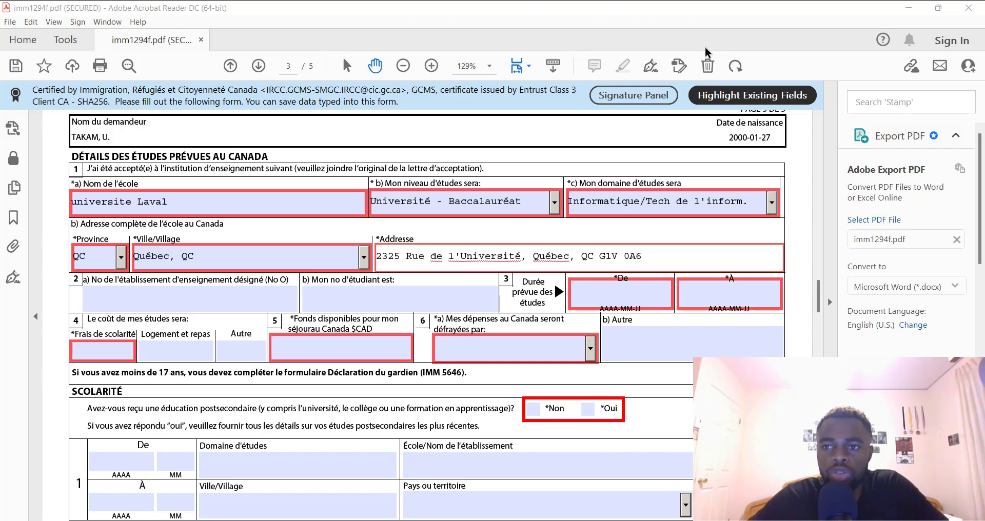
{"action": "left_click", "coordinate": [903, 12]}
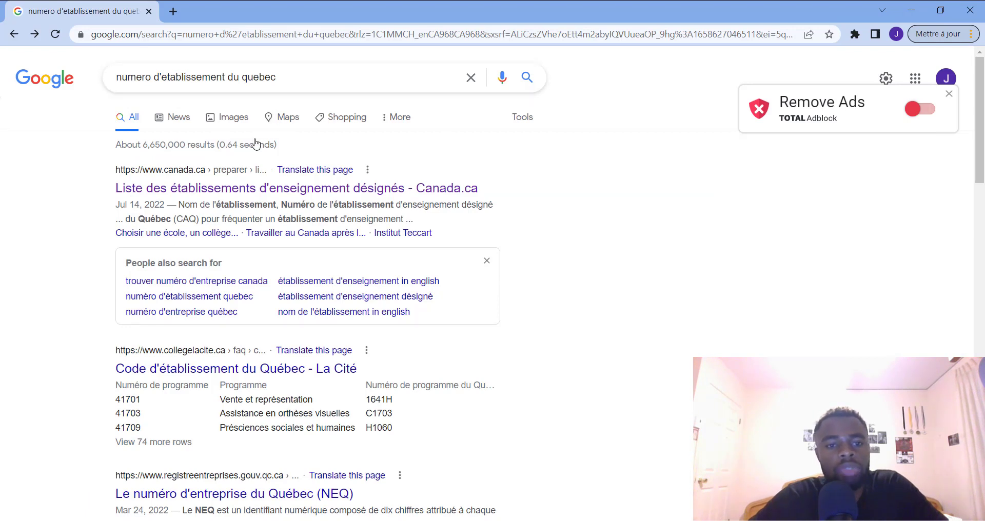
Open the Canada.ca designated institutions list filtered to Québec
{"action": "left_click", "coordinate": [269, 198]}
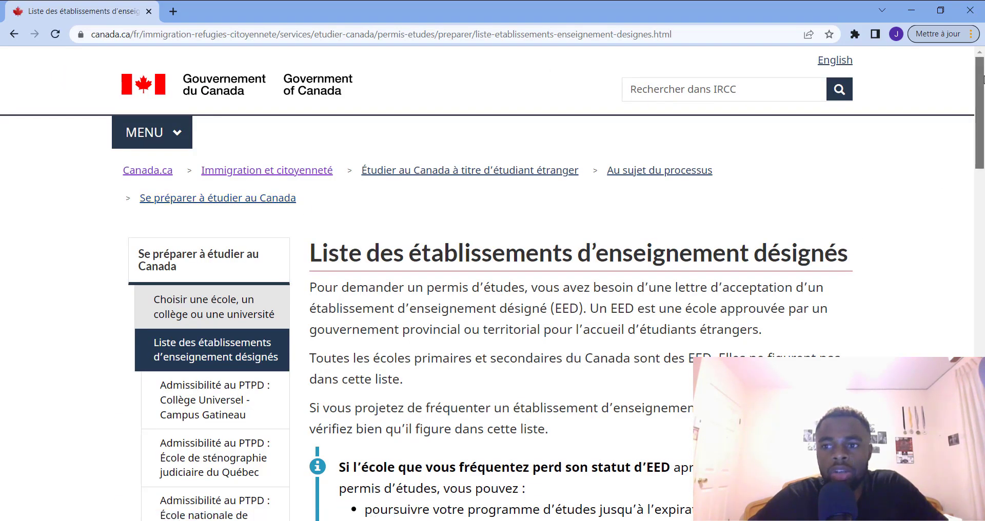
{"action": "left_click_drag", "start_coordinate": [983, 72], "coordinate": [982, 403]}
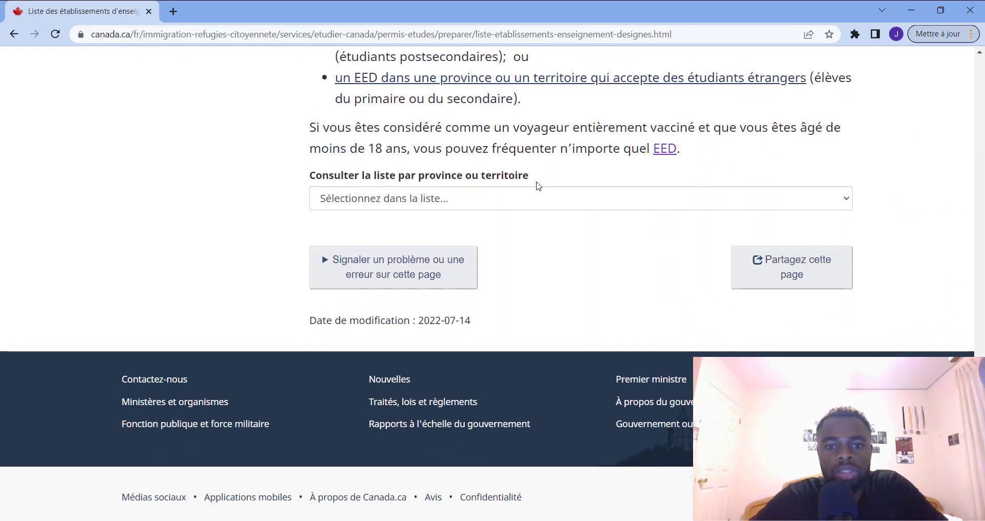
{"action": "left_click", "coordinate": [608, 203]}
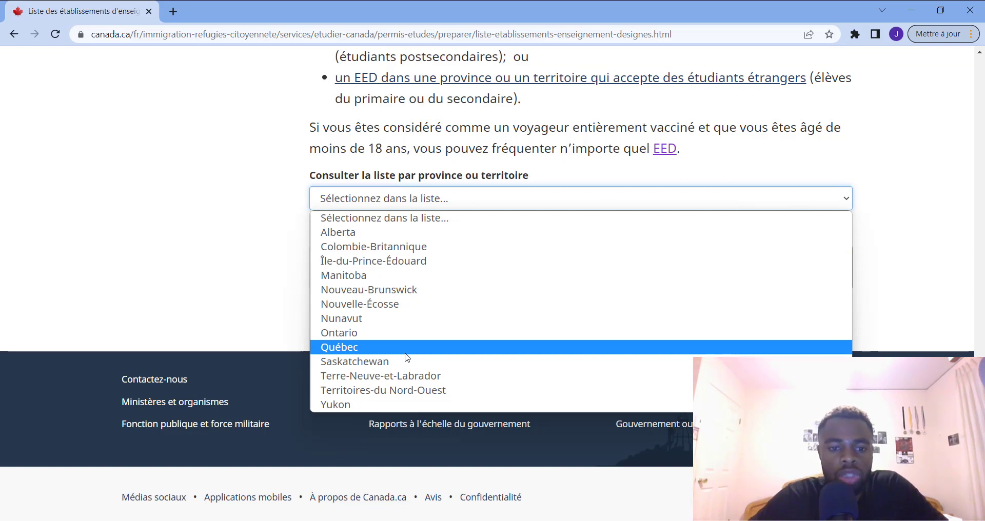
{"action": "left_click", "coordinate": [405, 353]}
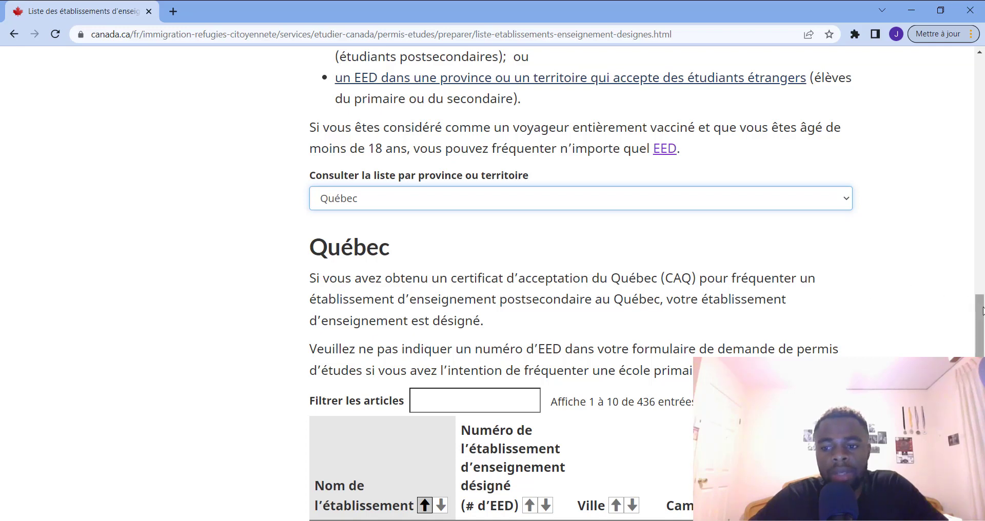
{"action": "left_click_drag", "start_coordinate": [981, 312], "coordinate": [982, 360]}
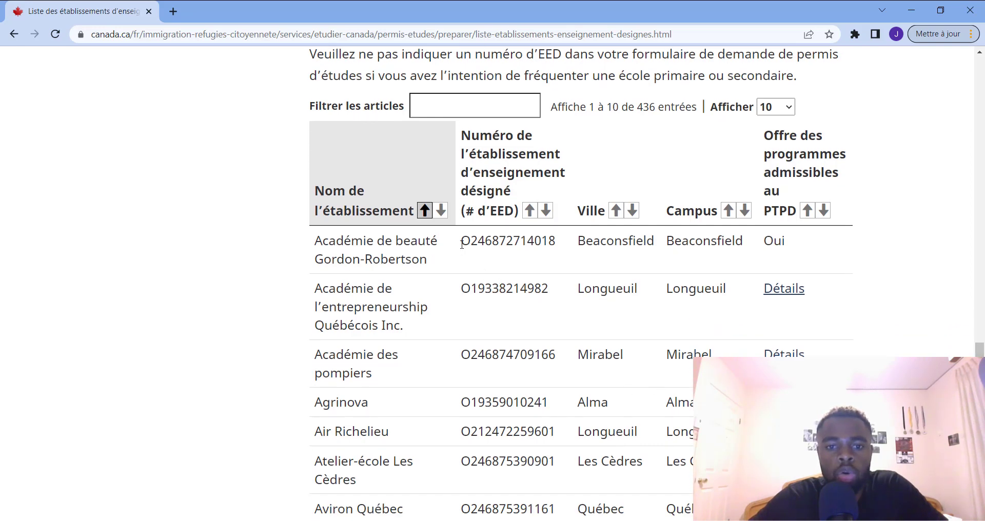
{"action": "left_click_drag", "start_coordinate": [464, 242], "coordinate": [478, 242]}
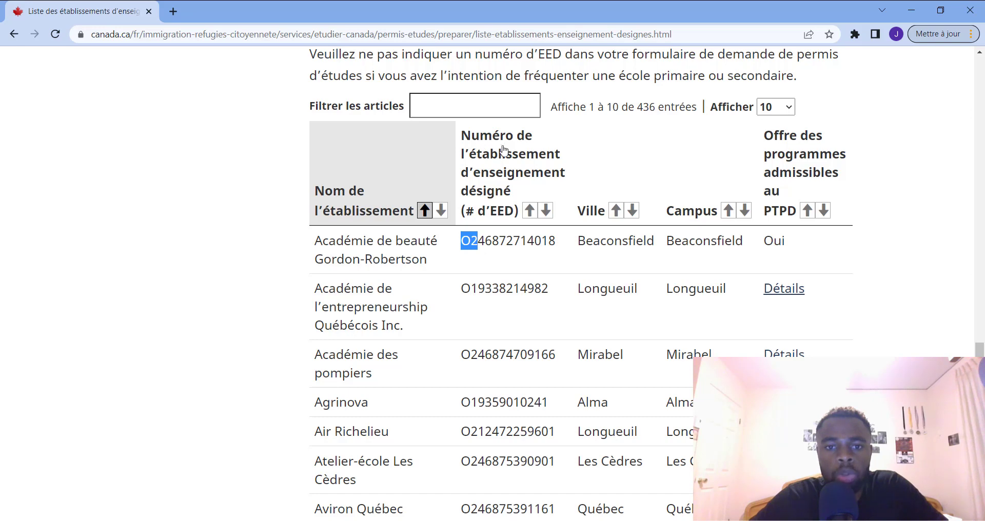
{"action": "left_click", "coordinate": [512, 244]}
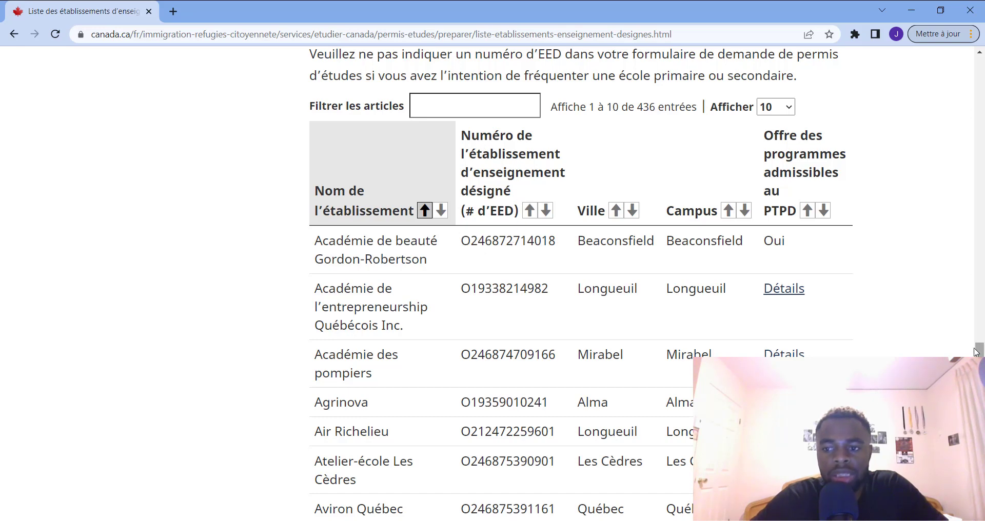
{"action": "scroll", "coordinate": [978, 351], "scroll_direction": "down", "scroll_amount": 8}
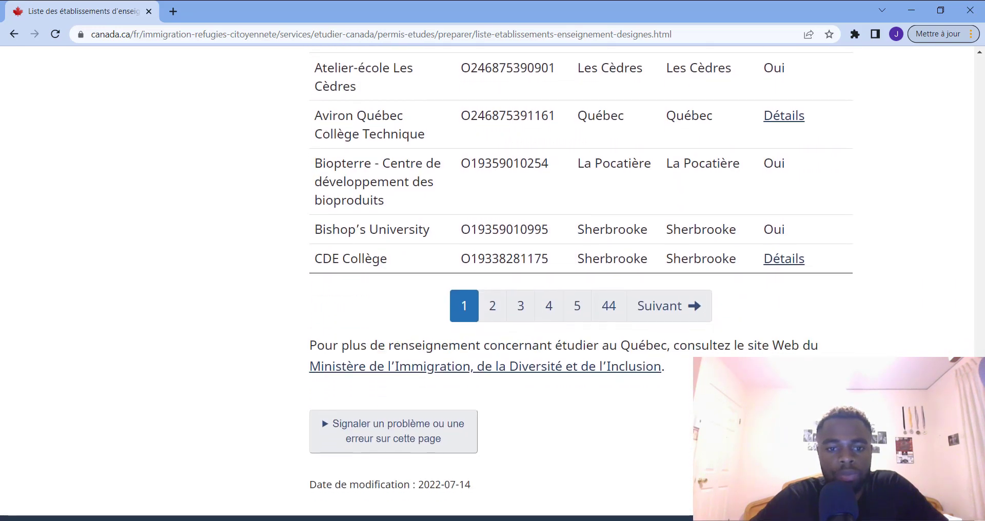
{"action": "scroll", "coordinate": [426, 283], "scroll_direction": "up", "scroll_amount": 4}
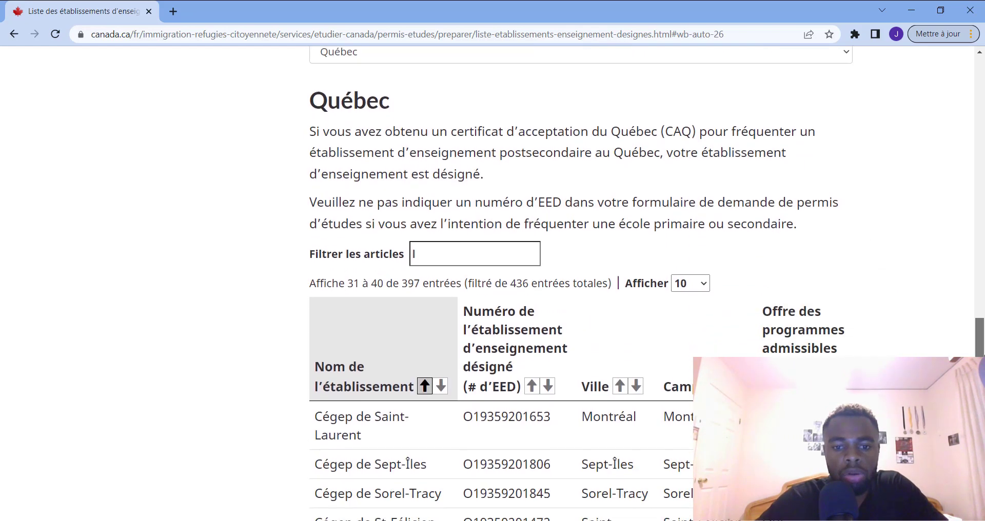
{"action": "left_click_drag", "start_coordinate": [980, 369], "coordinate": [979, 367]}
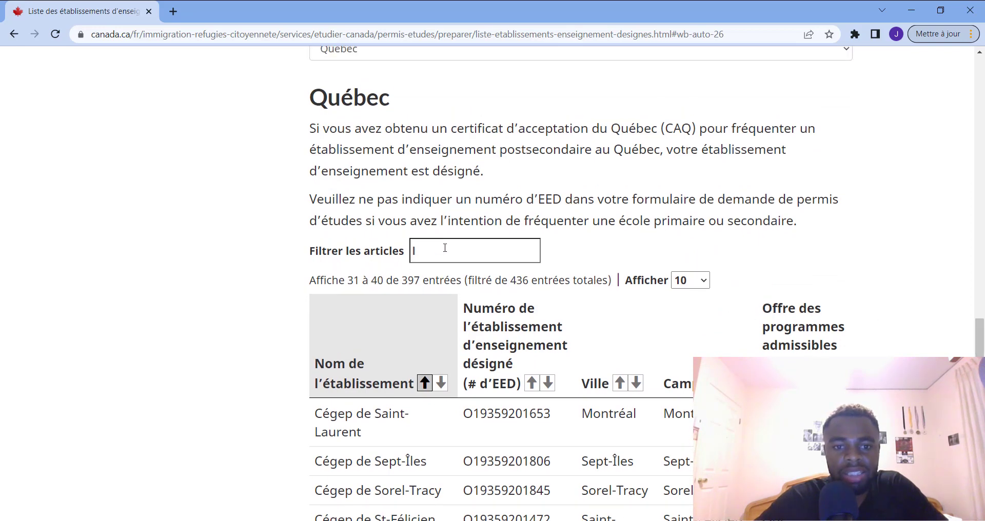
{"action": "key", "text": "BackSpace"}
{"action": "type", "text": "un"}
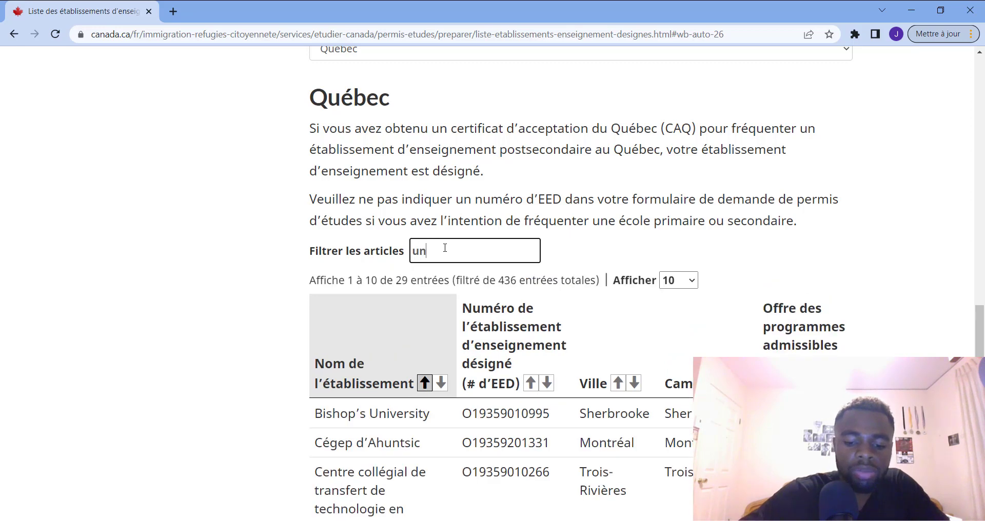
{"action": "type", "text": "iversite"}
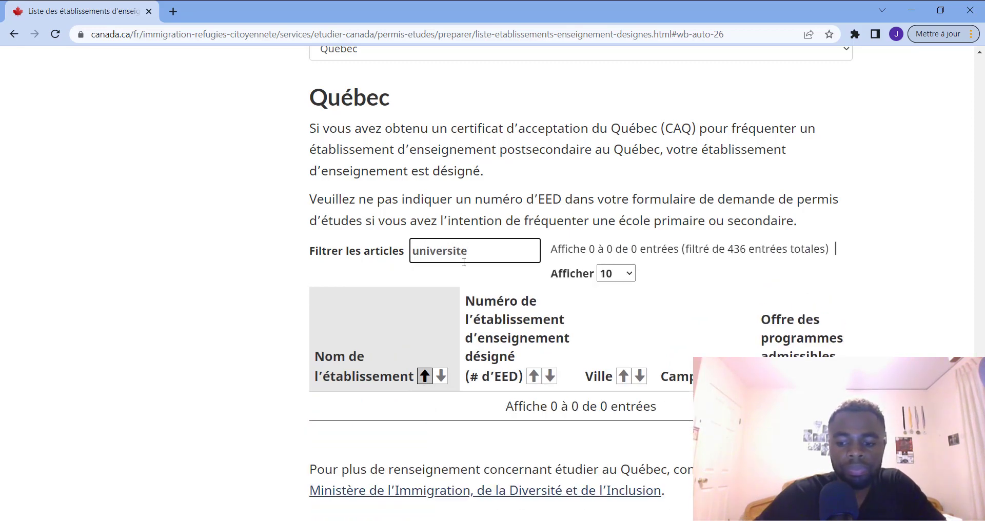
{"action": "key", "text": "BackSpace"}
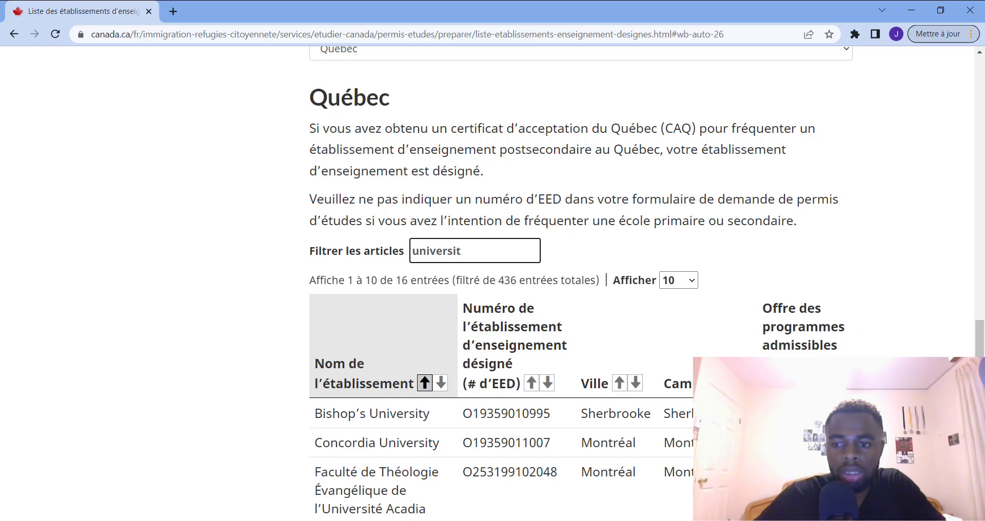
{"action": "left_click_drag", "start_coordinate": [980, 372], "coordinate": [980, 428]}
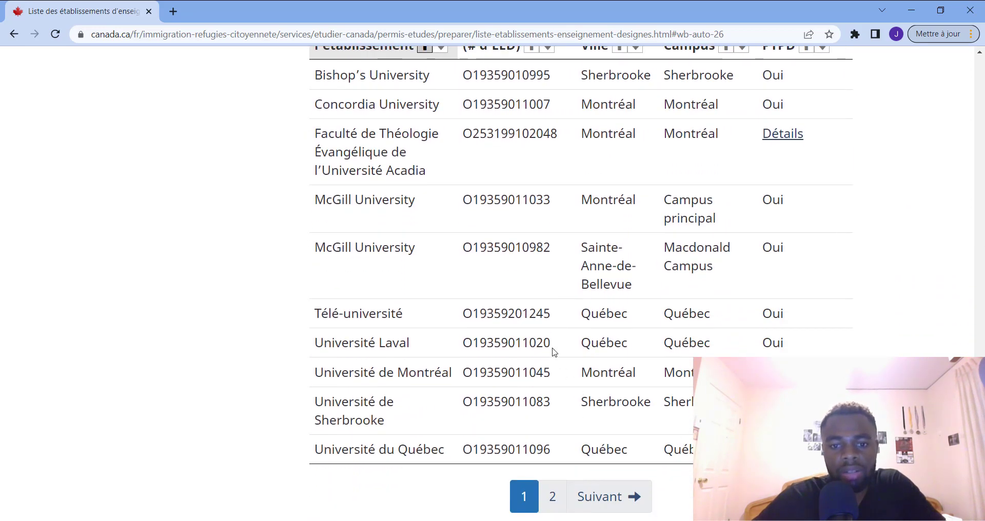
{"action": "left_click_drag", "start_coordinate": [552, 350], "coordinate": [463, 347]}
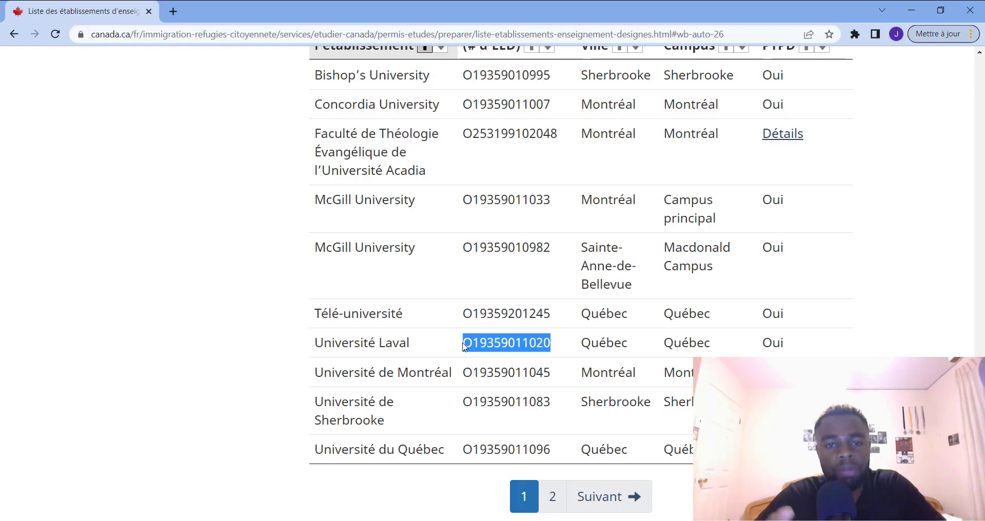
{"action": "scroll", "coordinate": [580, 256], "scroll_direction": "up", "scroll_amount": 9}
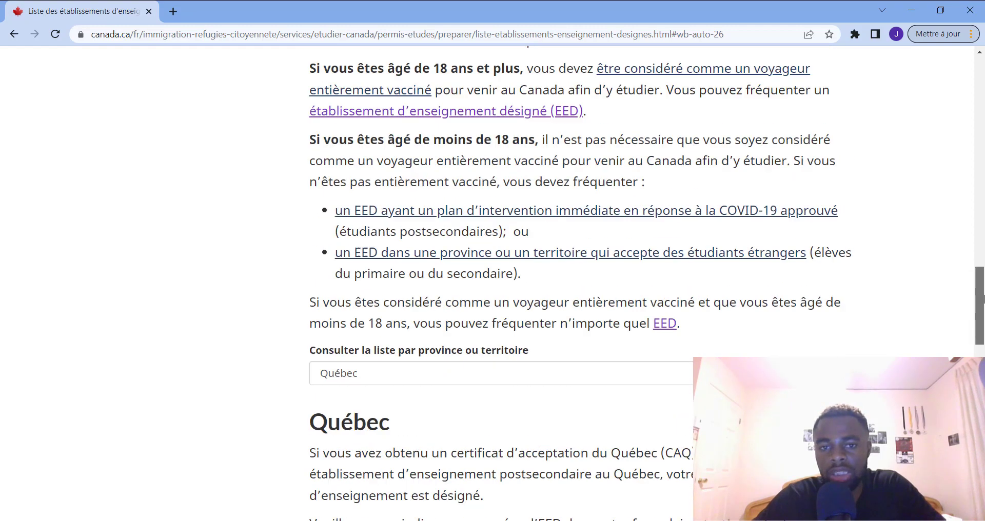
{"action": "scroll", "coordinate": [580, 257], "scroll_direction": "down", "scroll_amount": 3}
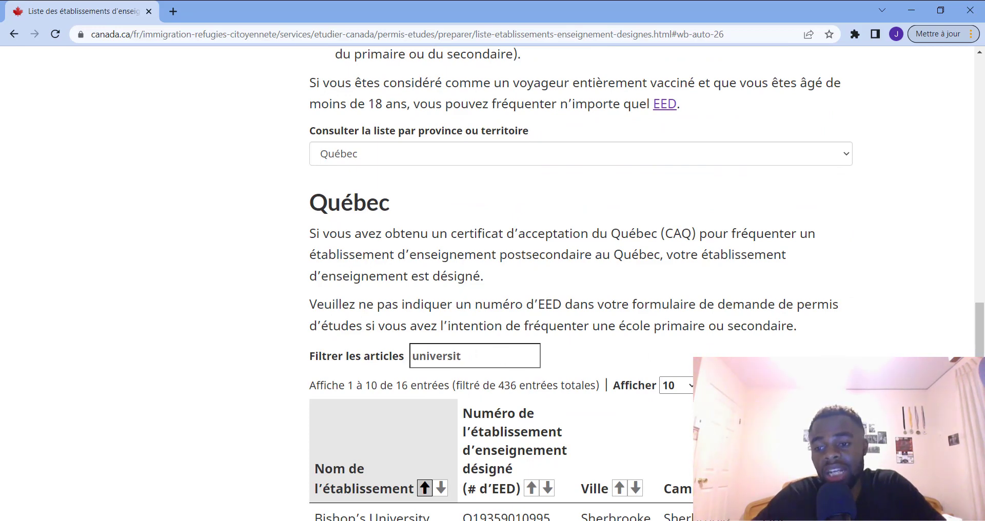
{"action": "scroll", "coordinate": [778, 353], "scroll_direction": "down", "scroll_amount": 5}
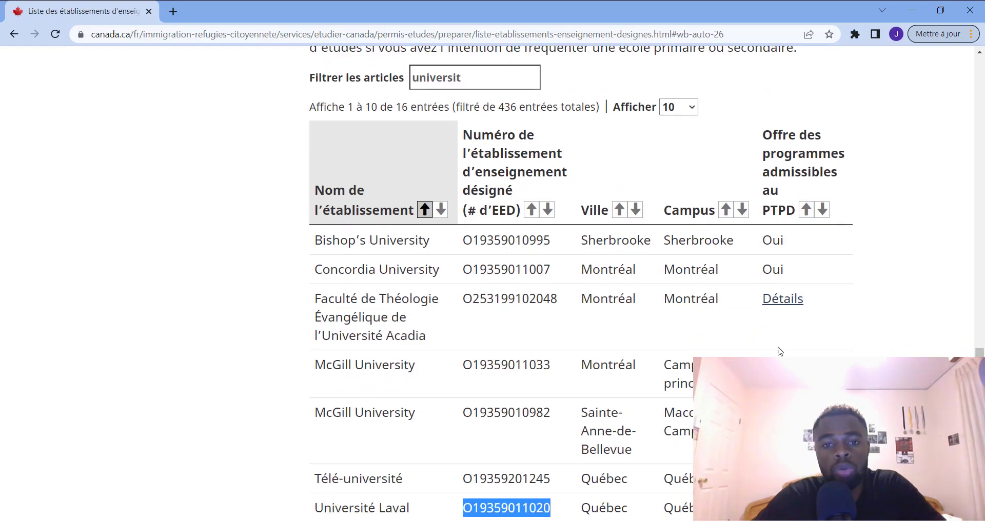
{"action": "left_click", "coordinate": [909, 11]}
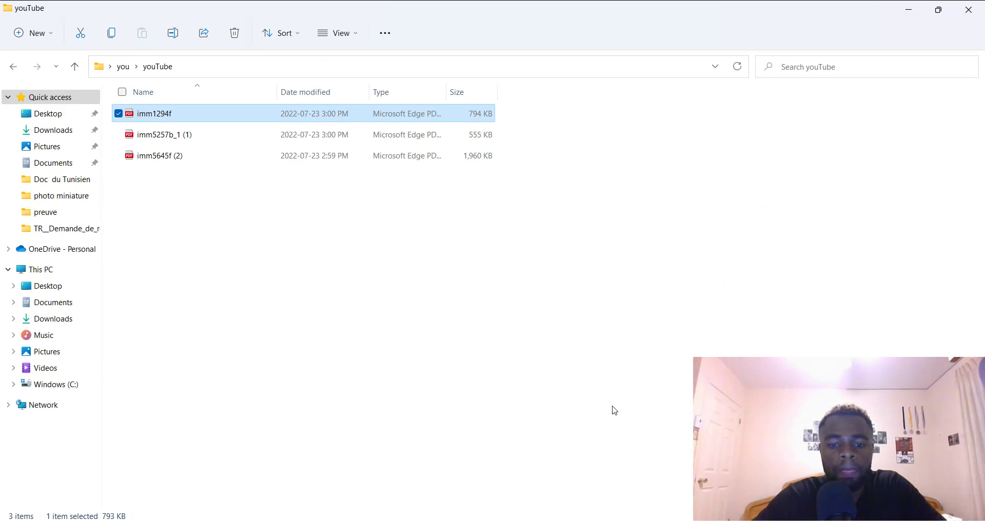
Paste Université Laval's DLI number into No O and enter the applicant's student number
{"action": "mouse_move", "coordinate": [726, 520]}
{"action": "left_click", "coordinate": [726, 475]}
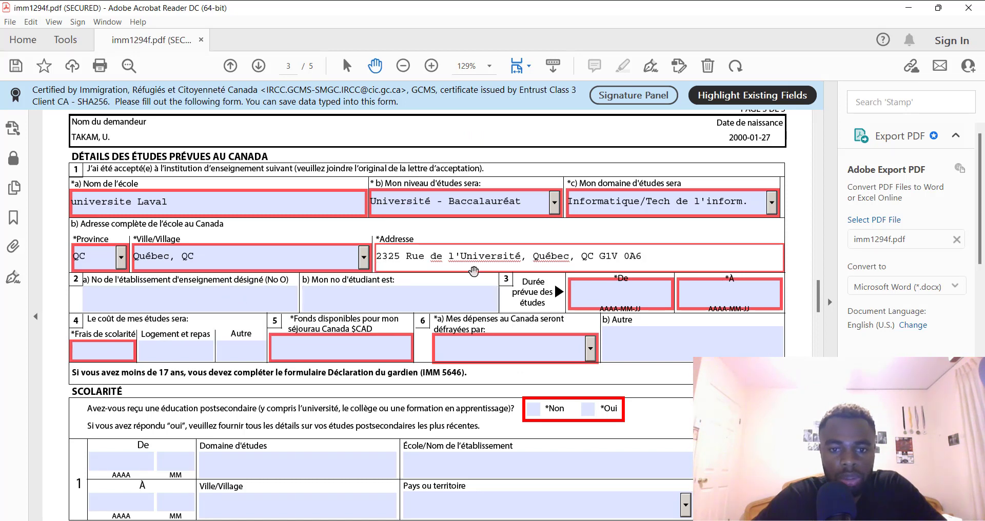
{"action": "left_click", "coordinate": [168, 304]}
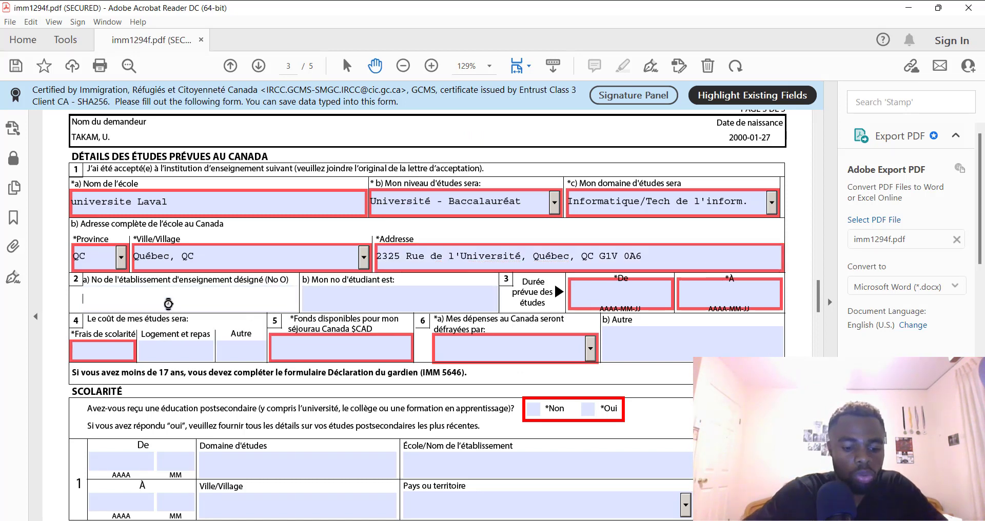
{"action": "key", "text": "ctrl+v"}
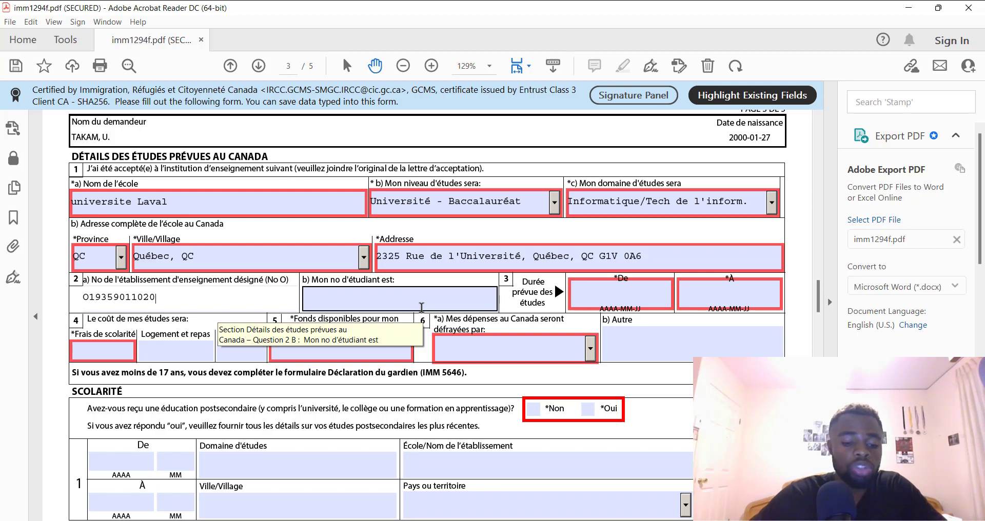
{"action": "type", "text": "56"}
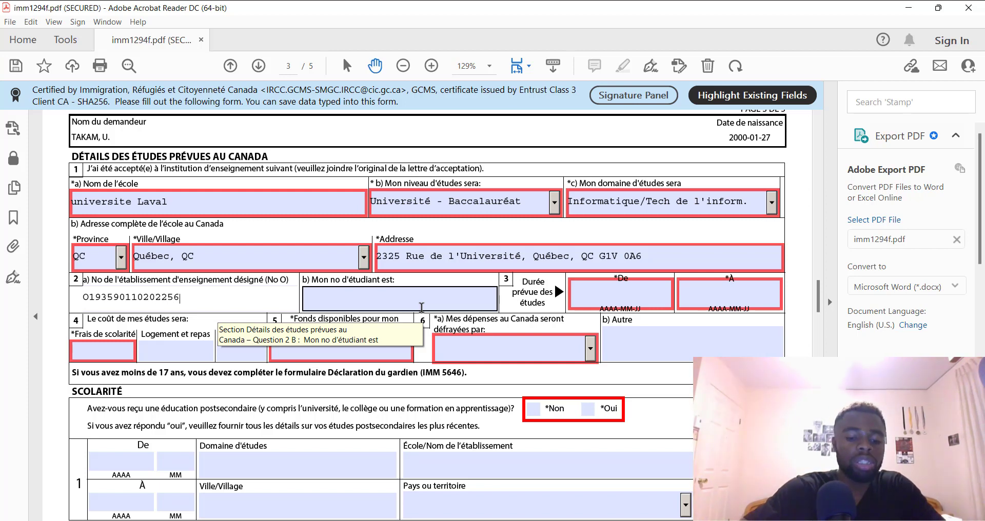
{"action": "type", "text": "77"}
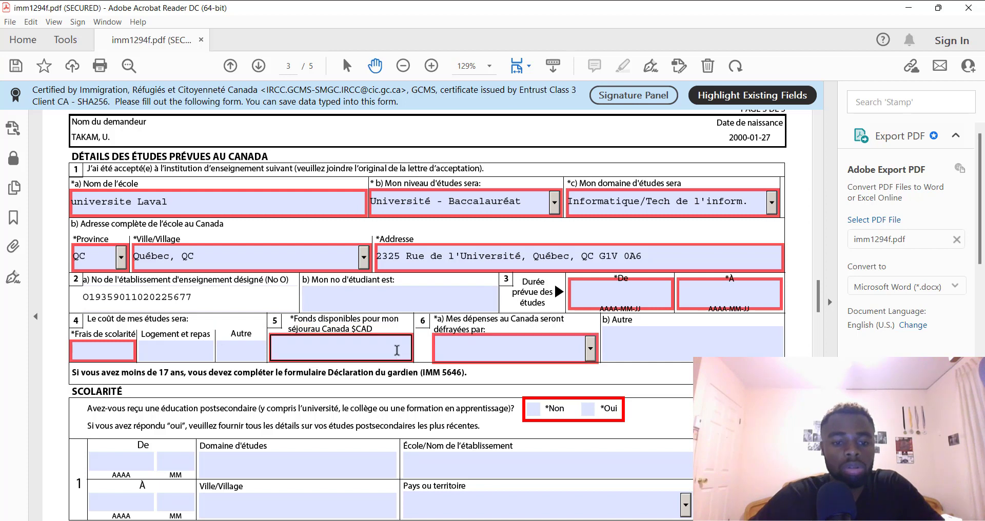
{"action": "key", "text": "Tab"}
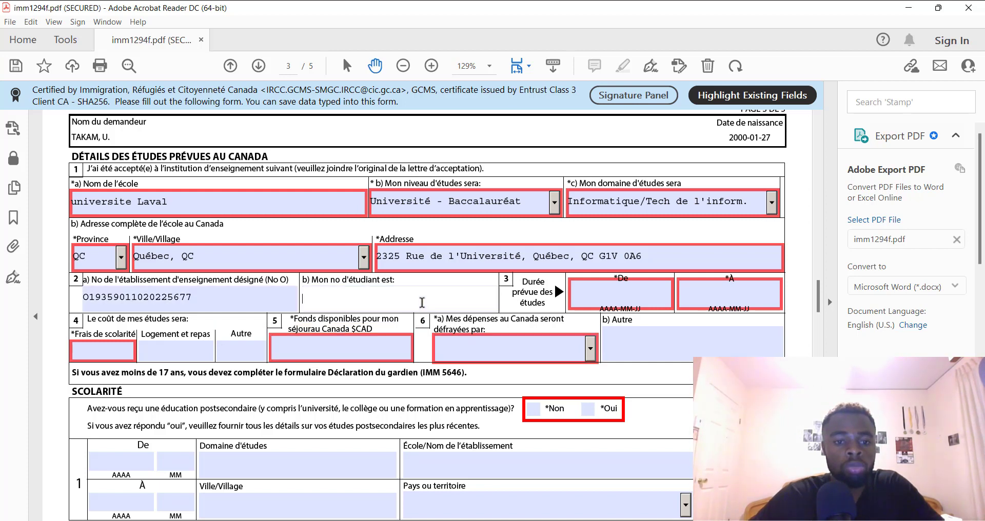
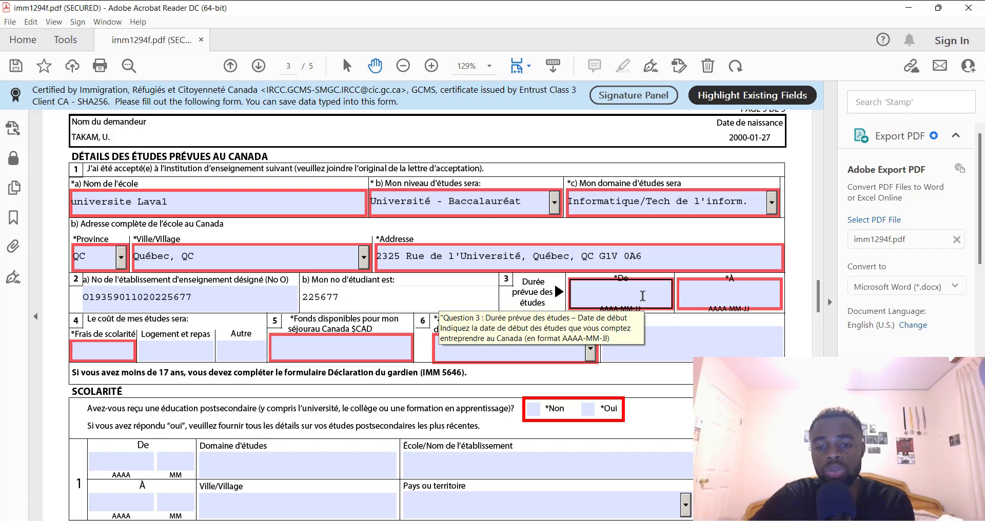
Enter study dates from 2023-09-14 to 2027-09-14 and dismiss the date format warning
{"action": "left_click", "coordinate": [642, 296]}
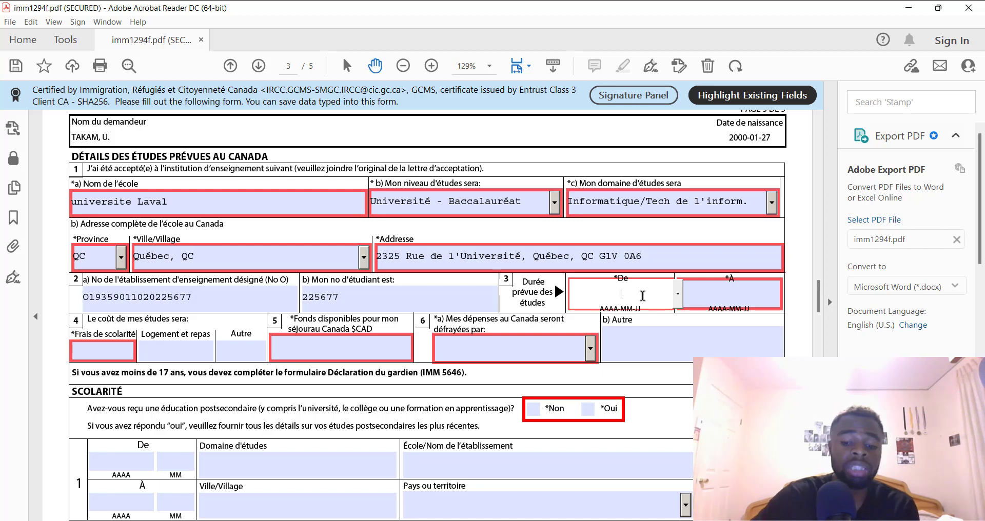
{"action": "type", "text": "2"}
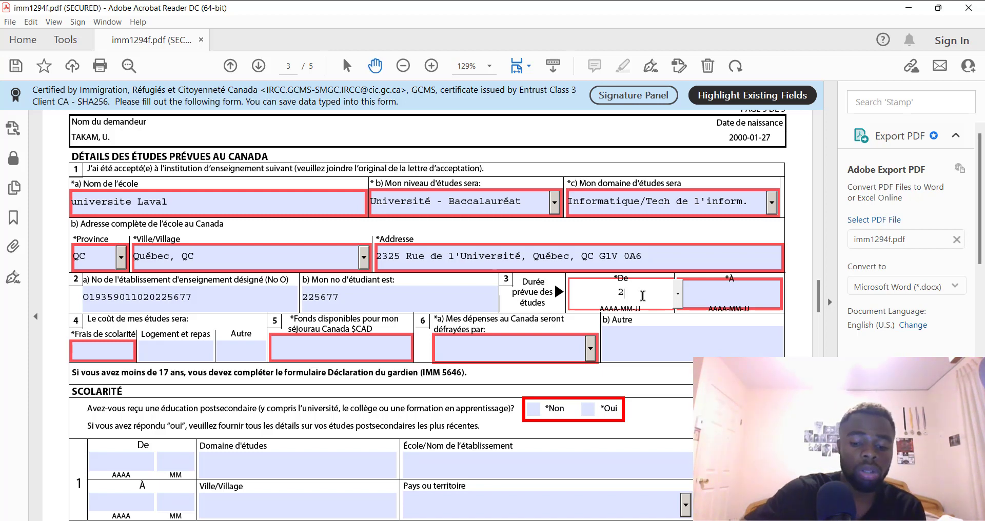
{"action": "type", "text": "023"}
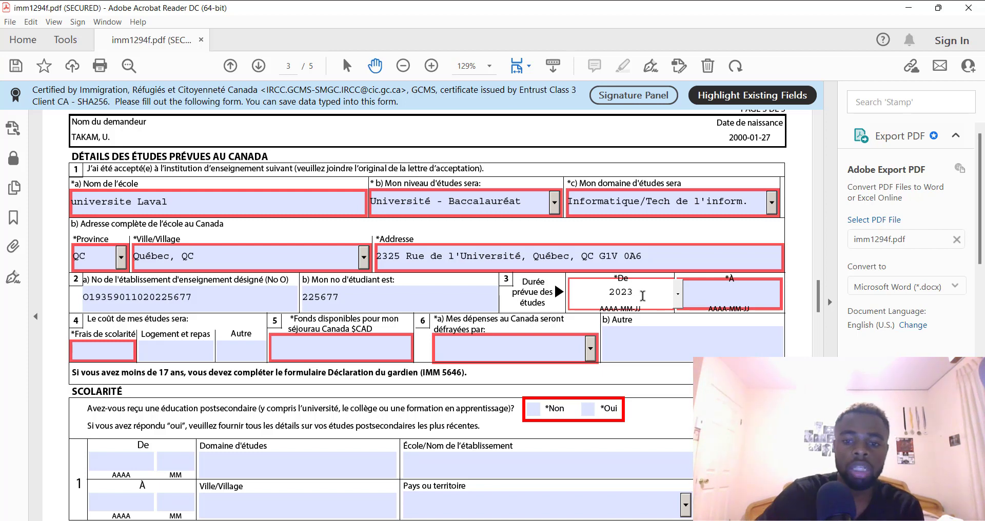
{"action": "type", "text": "09"}
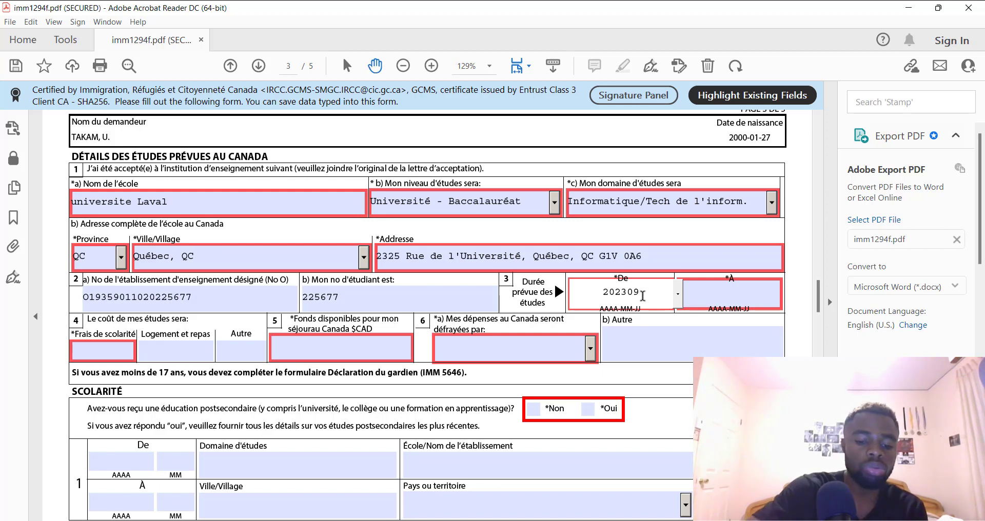
{"action": "type", "text": "1"}
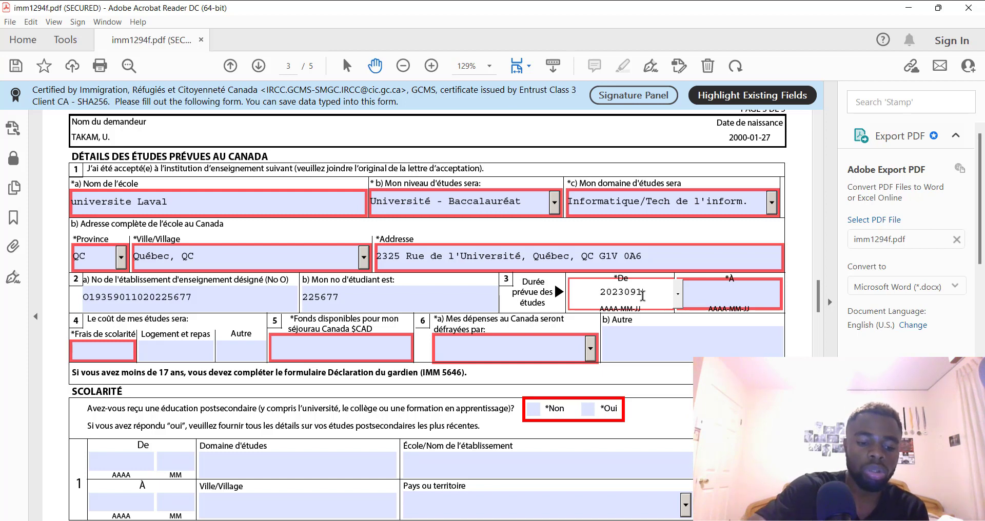
{"action": "type", "text": "4"}
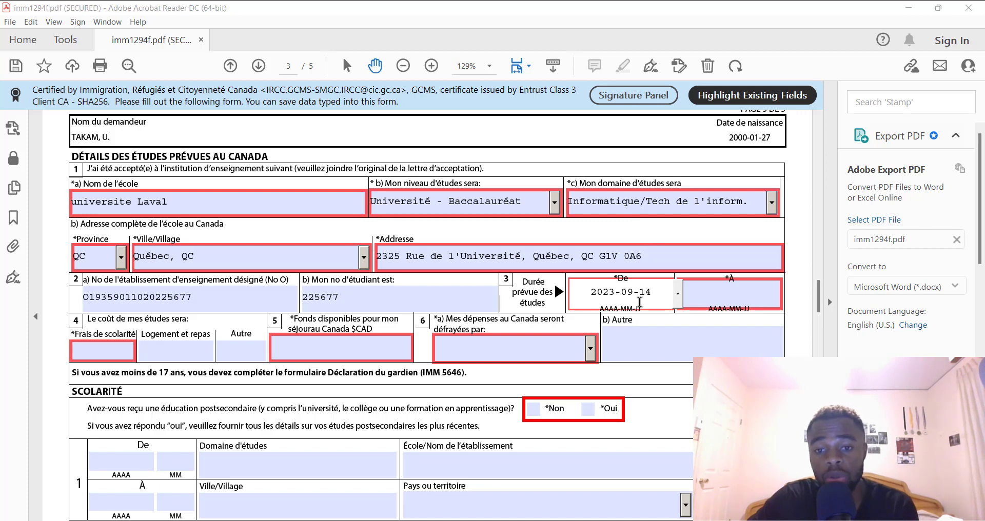
{"action": "left_click", "coordinate": [720, 300]}
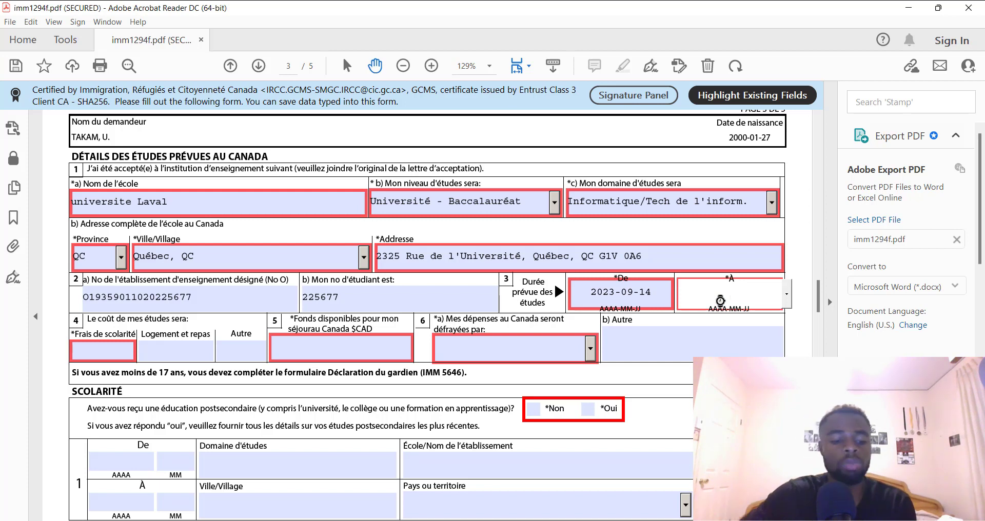
{"action": "type", "text": "202"}
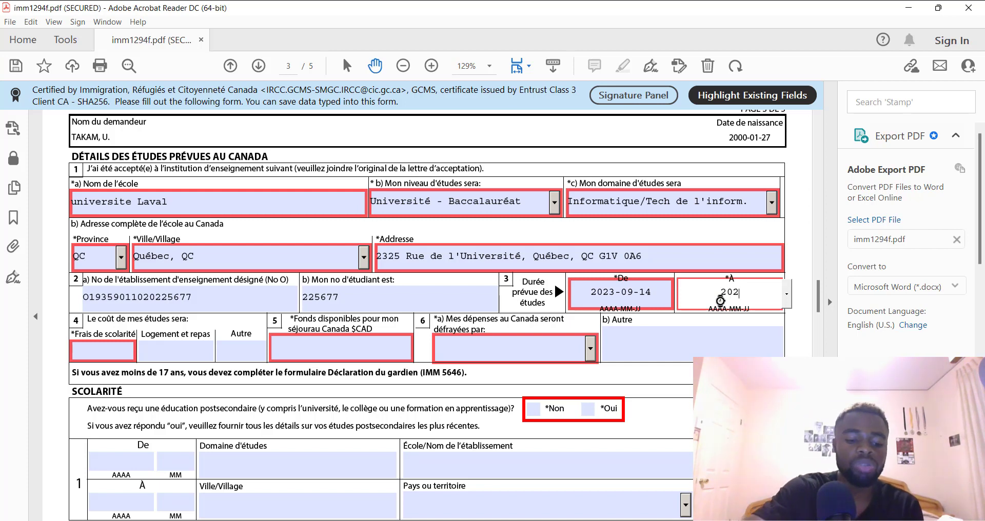
{"action": "type", "text": "7"}
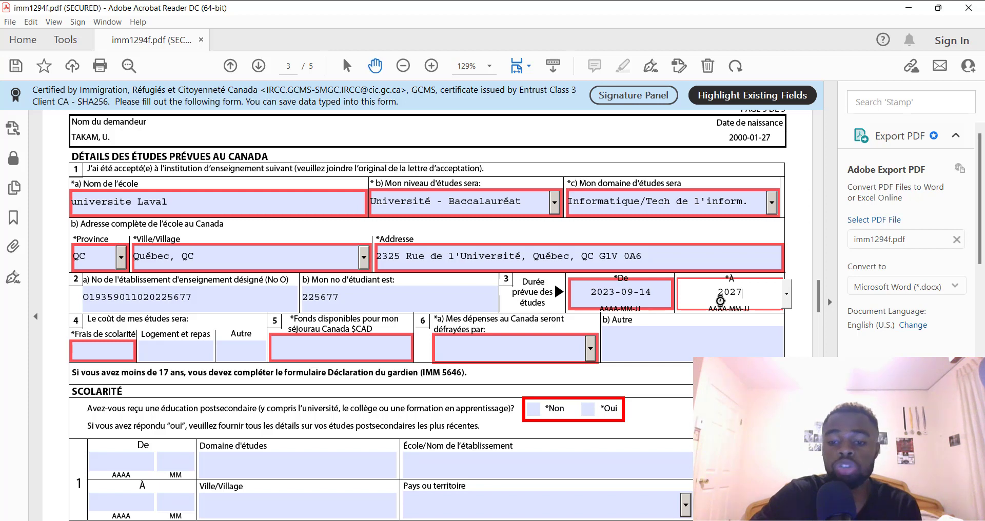
{"action": "type", "text": "-0"}
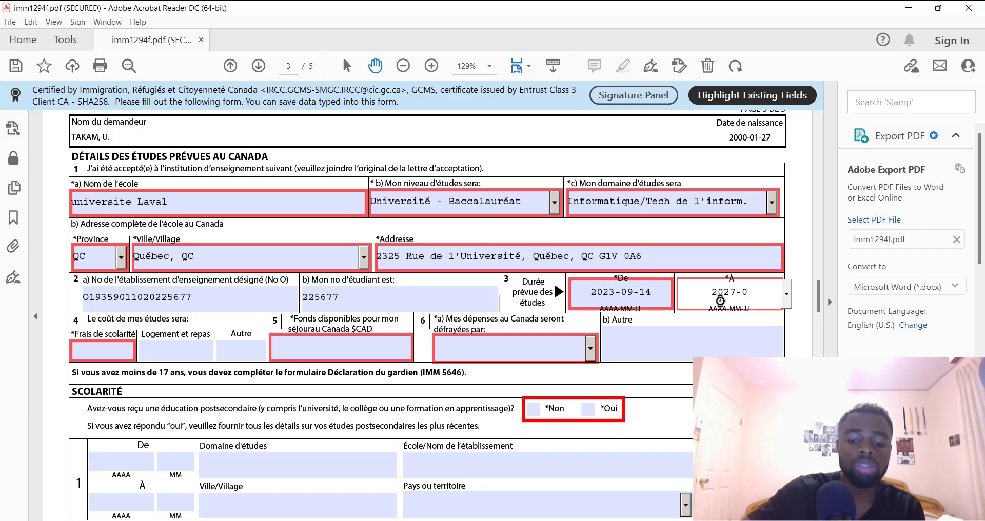
{"action": "type", "text": "9-14"}
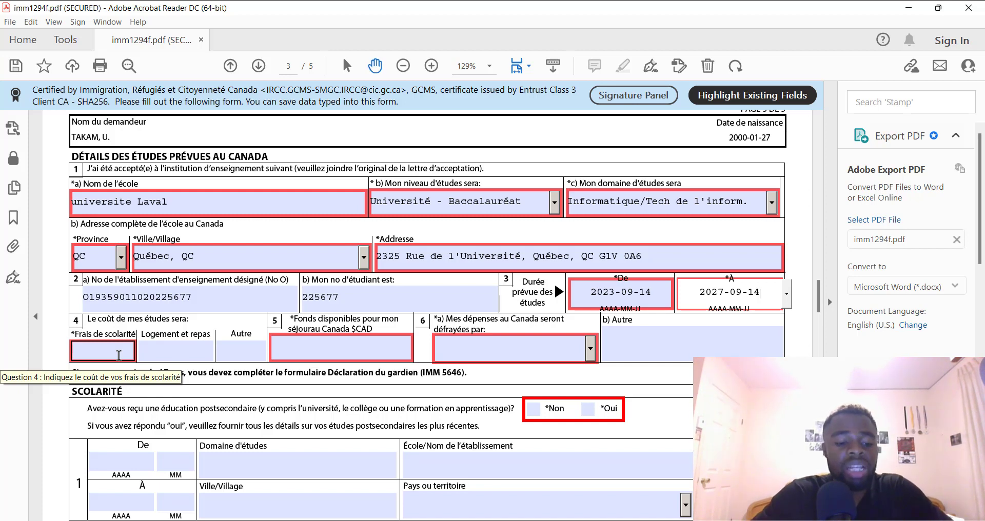
{"action": "type", "text": "24000"}
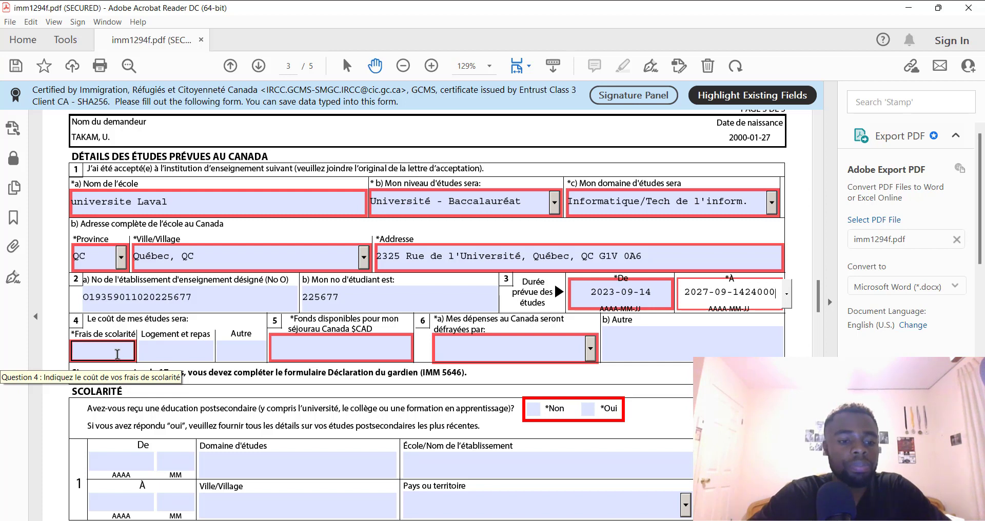
{"action": "left_click", "coordinate": [117, 353]}
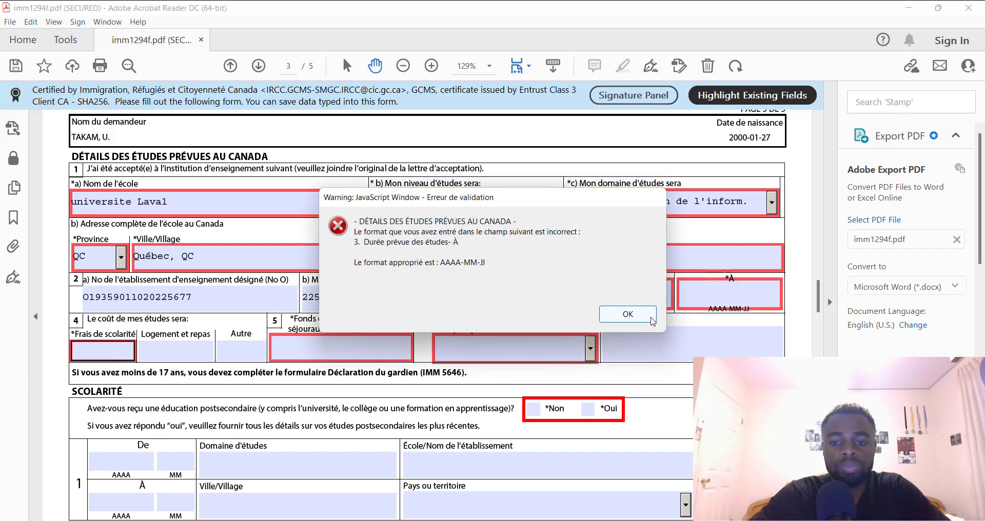
{"action": "left_click", "coordinate": [628, 314]}
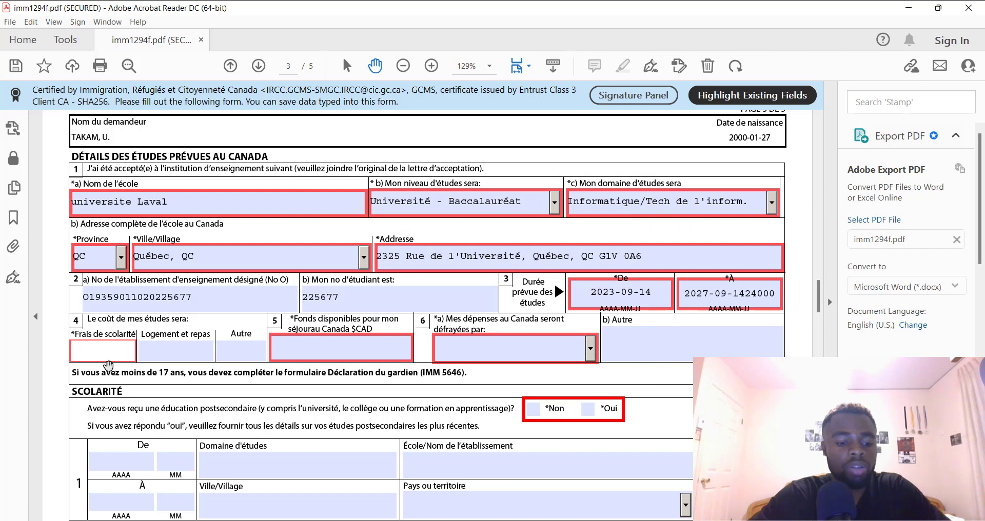
Enter tuition 24000, housing and meals 8000, and other costs 2000
{"action": "type", "text": "24000"}
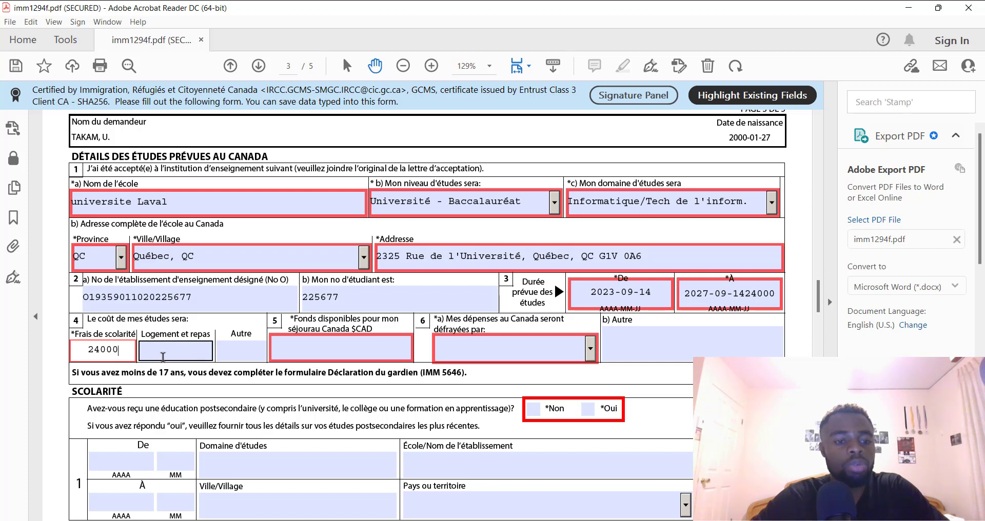
{"action": "left_click", "coordinate": [163, 357]}
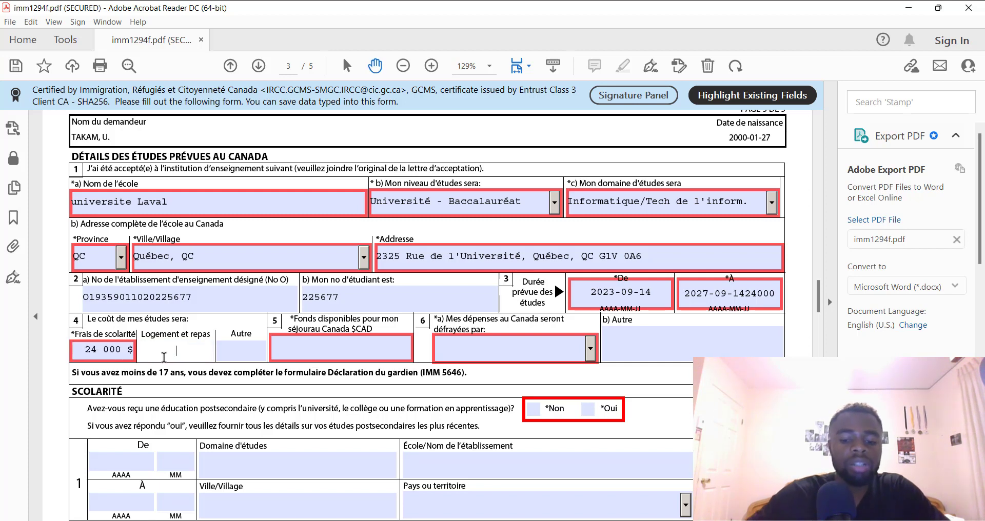
{"action": "type", "text": "1000"}
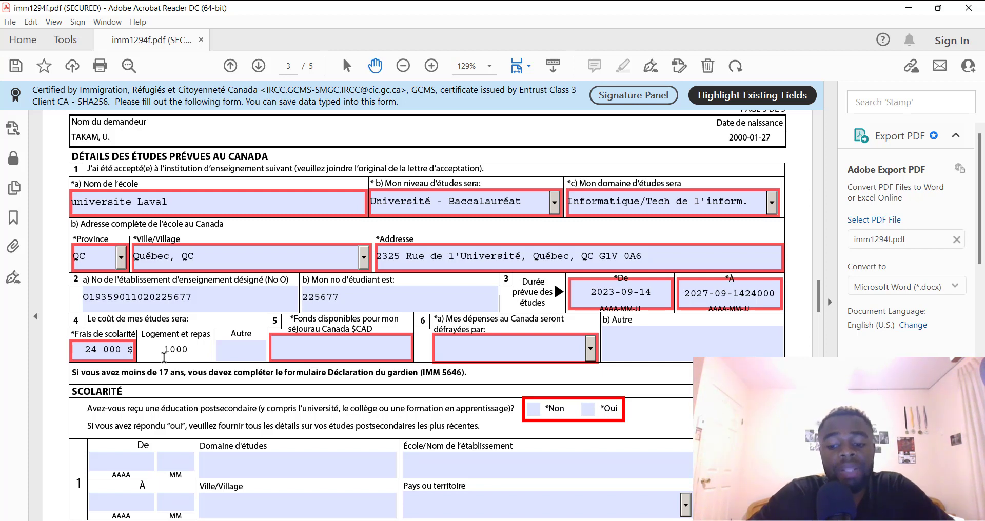
{"action": "key", "text": "BackSpace"}
{"action": "key", "text": "BackSpace"}
{"action": "key", "text": "BackSpace"}
{"action": "key", "text": "BackSpace"}
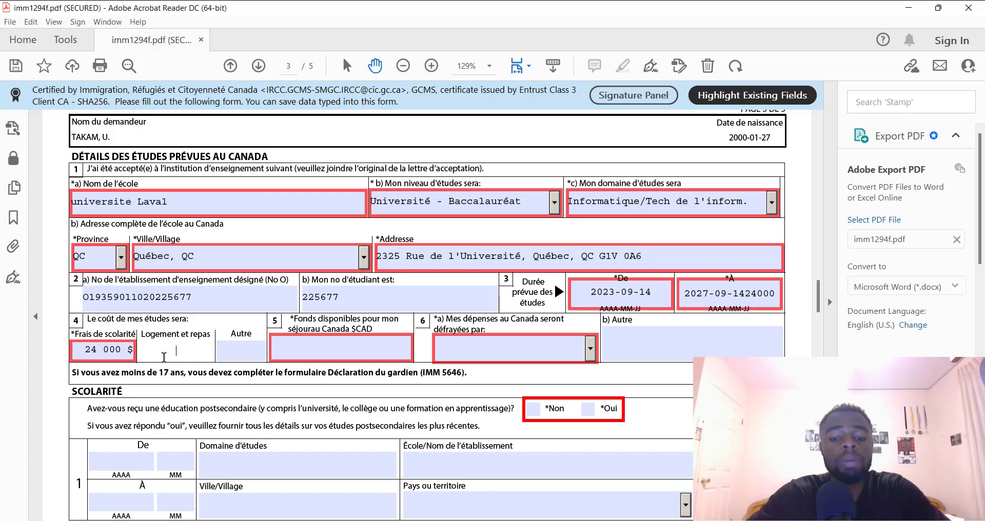
{"action": "type", "text": "8000"}
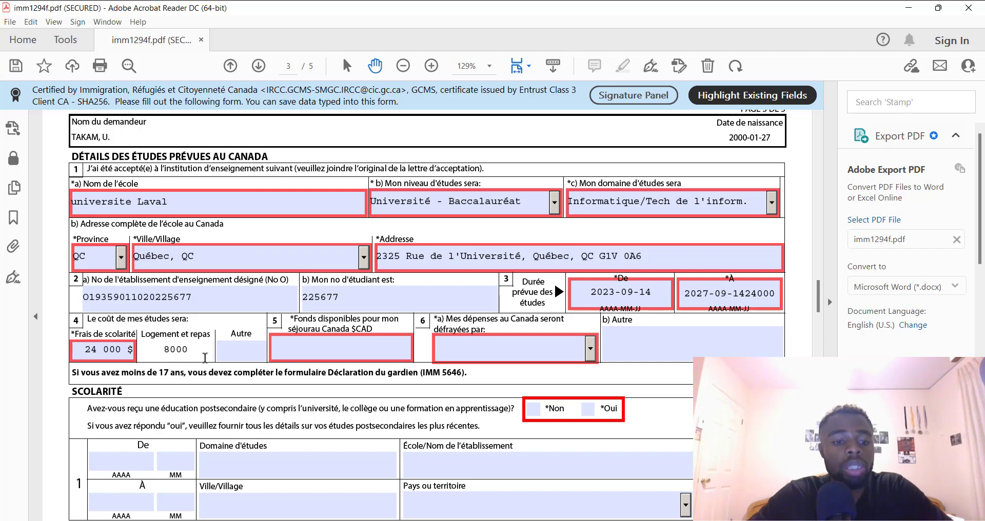
{"action": "left_click", "coordinate": [226, 352]}
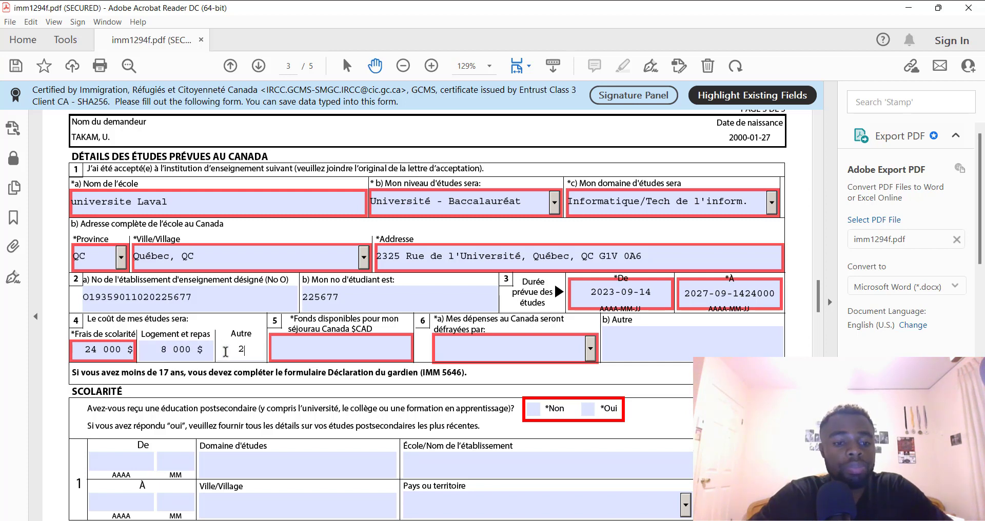
{"action": "type", "text": "2000"}
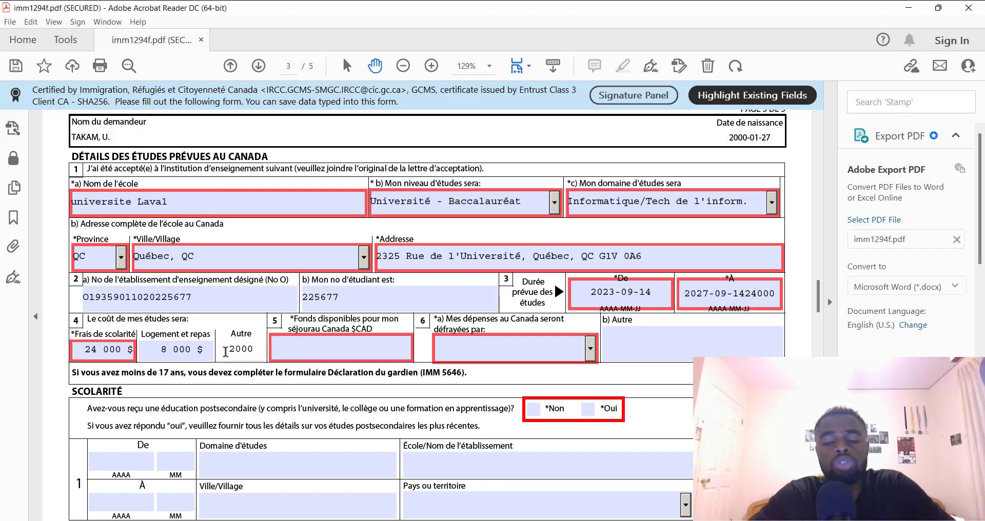
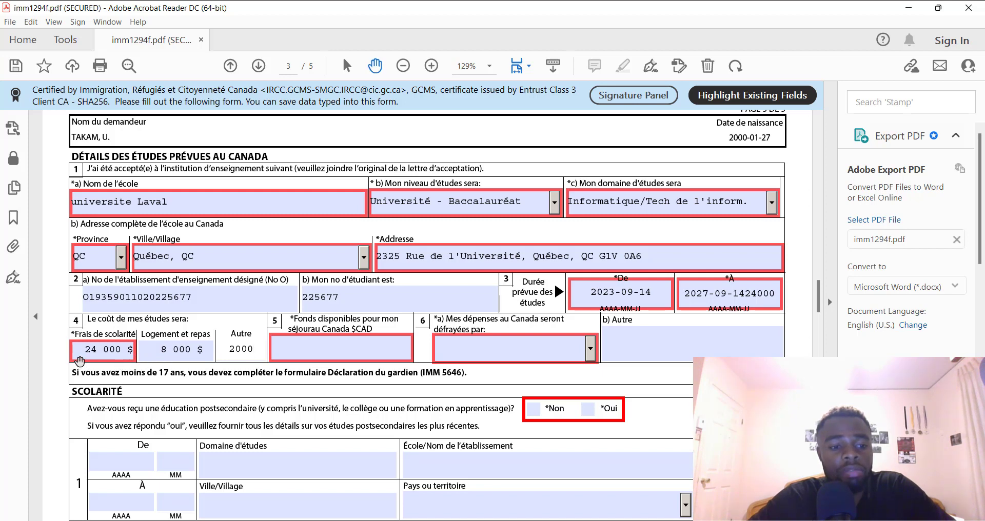
Enter 34000 as available funds and, after briefly trying Autre (oncle), make Parents the expenses payer
{"action": "left_click", "coordinate": [293, 355]}
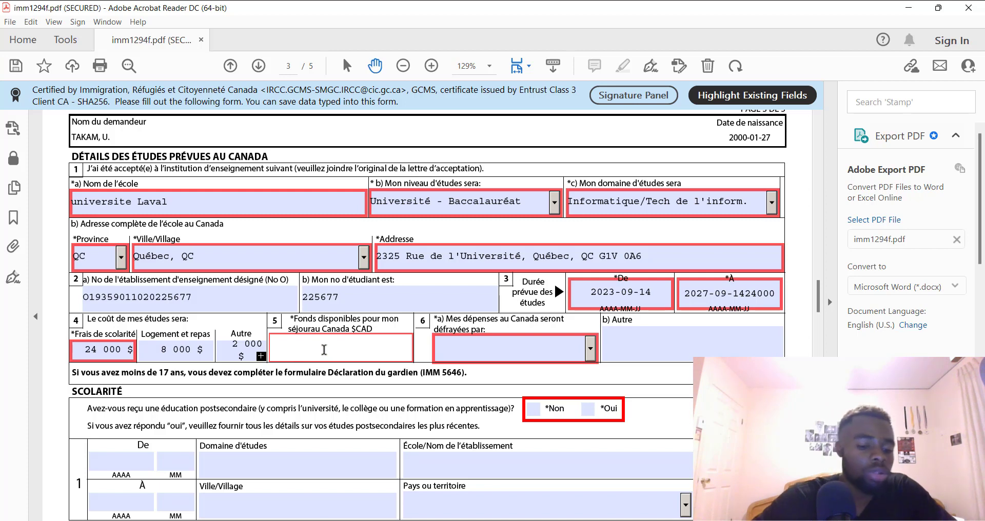
{"action": "type", "text": "34000"}
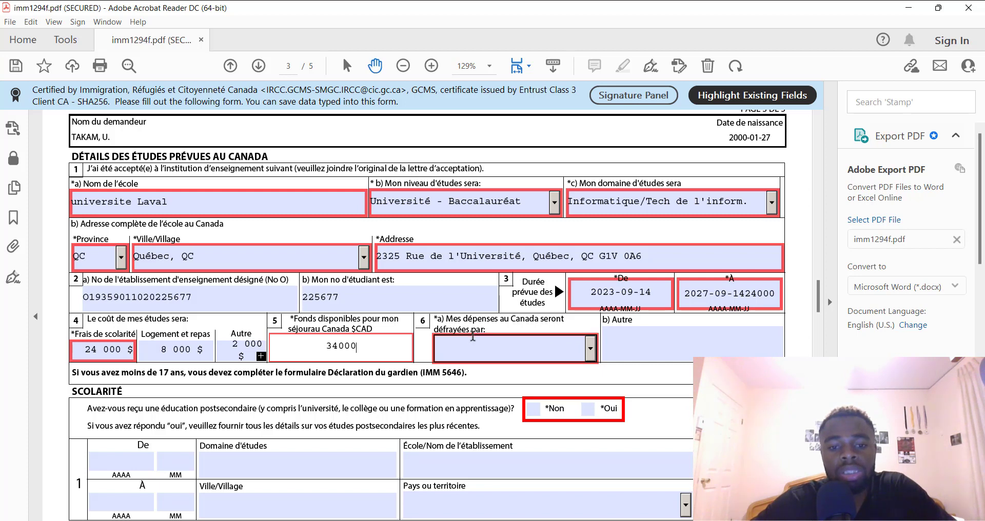
{"action": "left_click", "coordinate": [591, 354]}
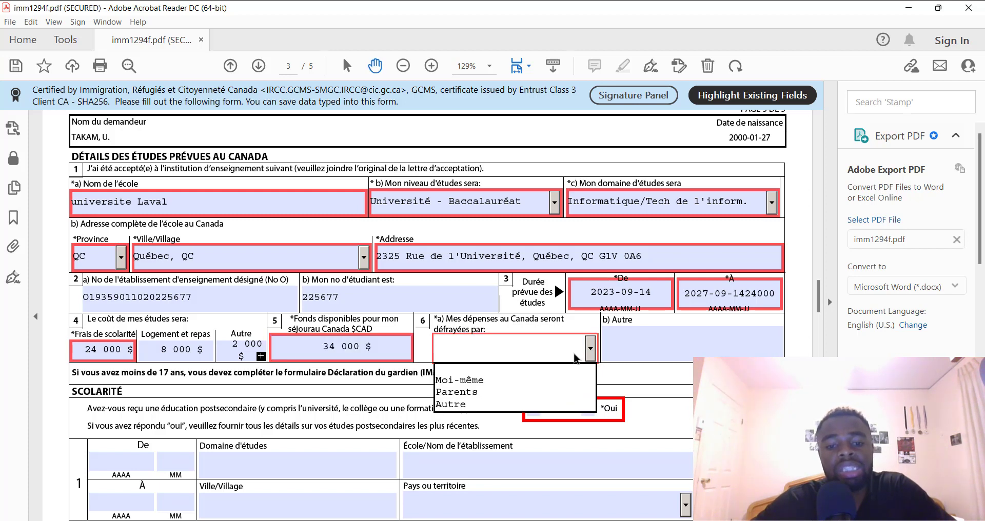
{"action": "left_click", "coordinate": [463, 405]}
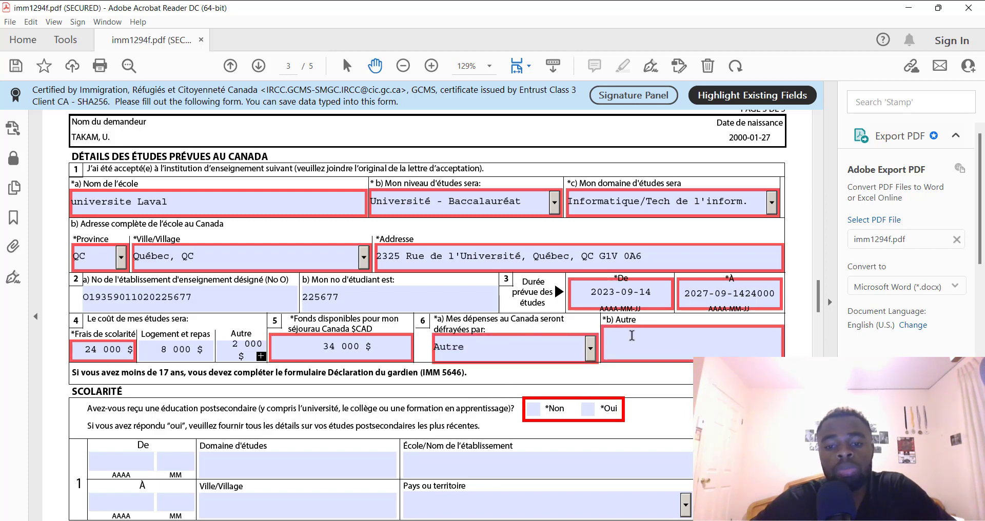
{"action": "left_click", "coordinate": [650, 344]}
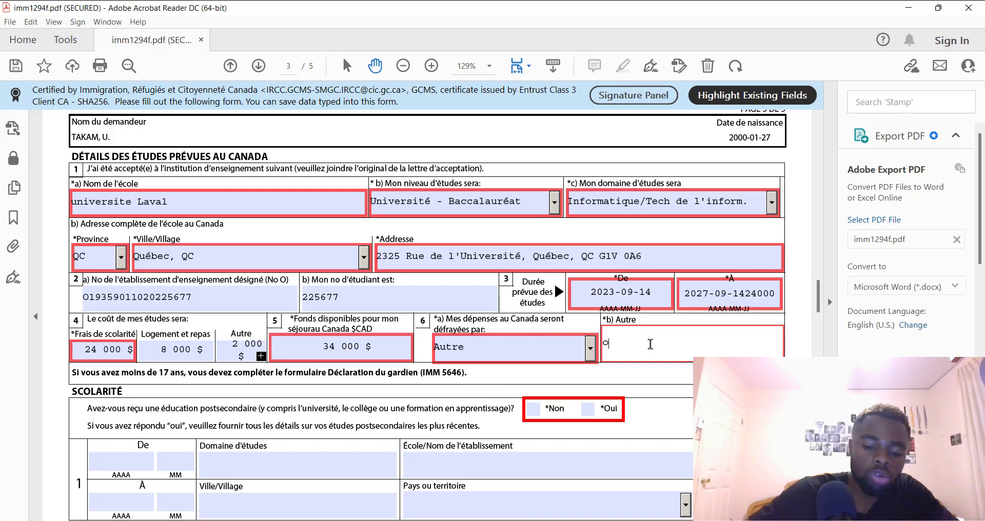
{"action": "type", "text": "oncle"}
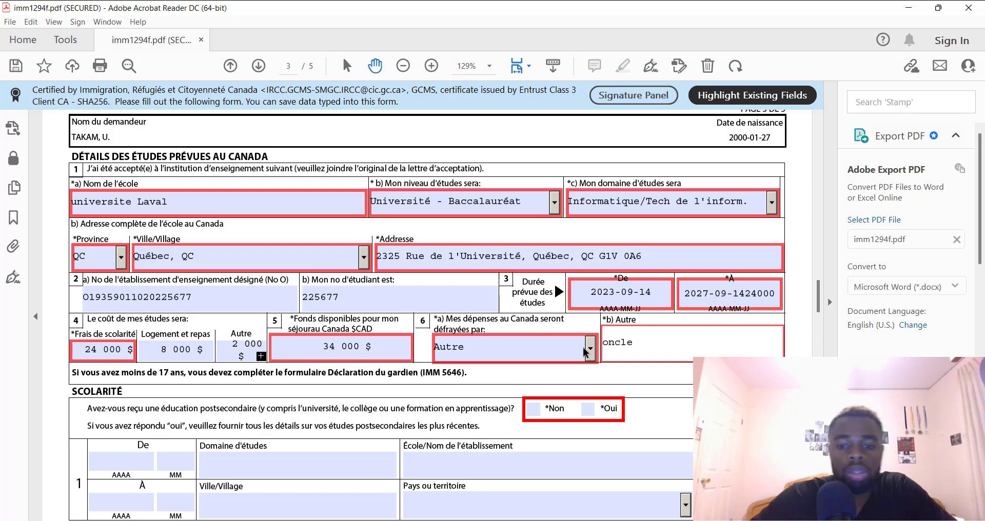
{"action": "left_click", "coordinate": [492, 348]}
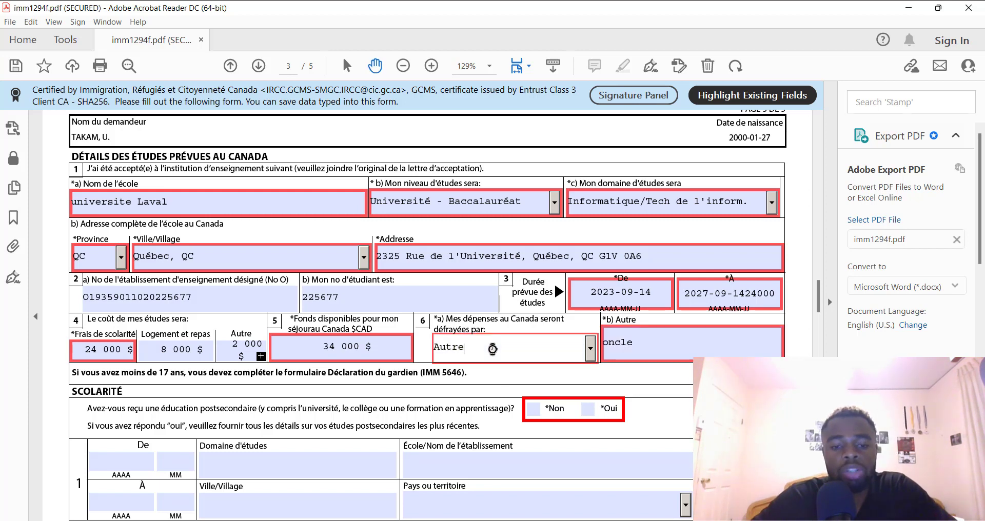
{"action": "left_click", "coordinate": [591, 349]}
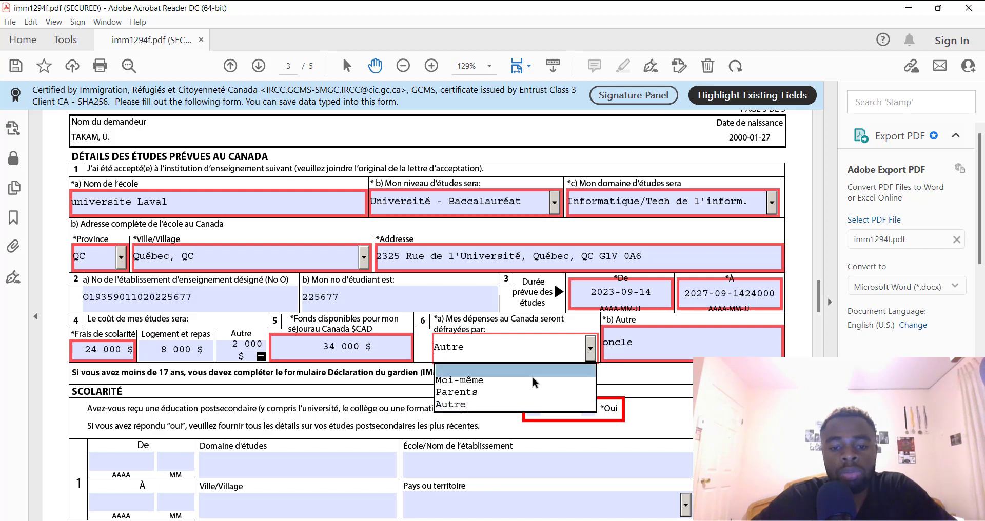
{"action": "left_click", "coordinate": [507, 392]}
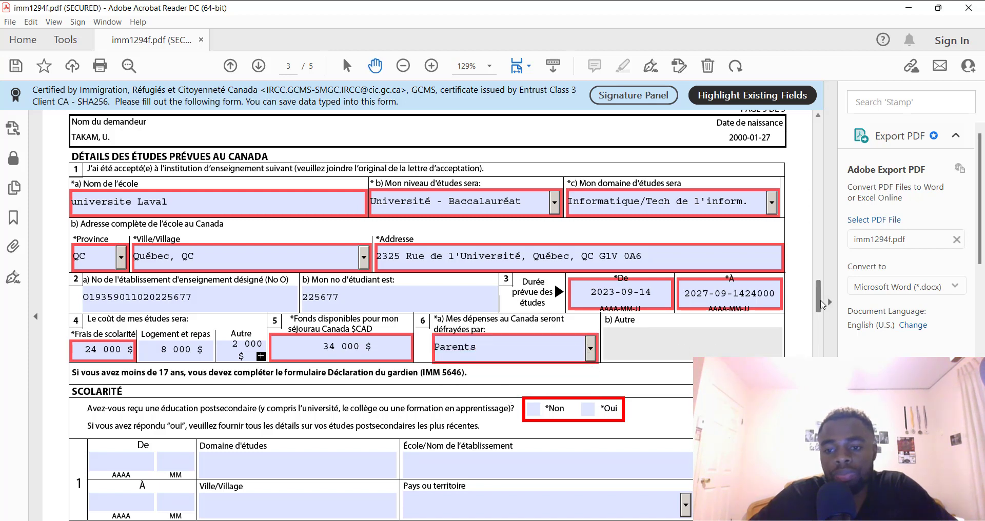
In the SCOLARITÉ section, switch the prior postsecondary education answer from Oui to Non
{"action": "scroll", "coordinate": [821, 305], "scroll_direction": "down", "scroll_amount": 5}
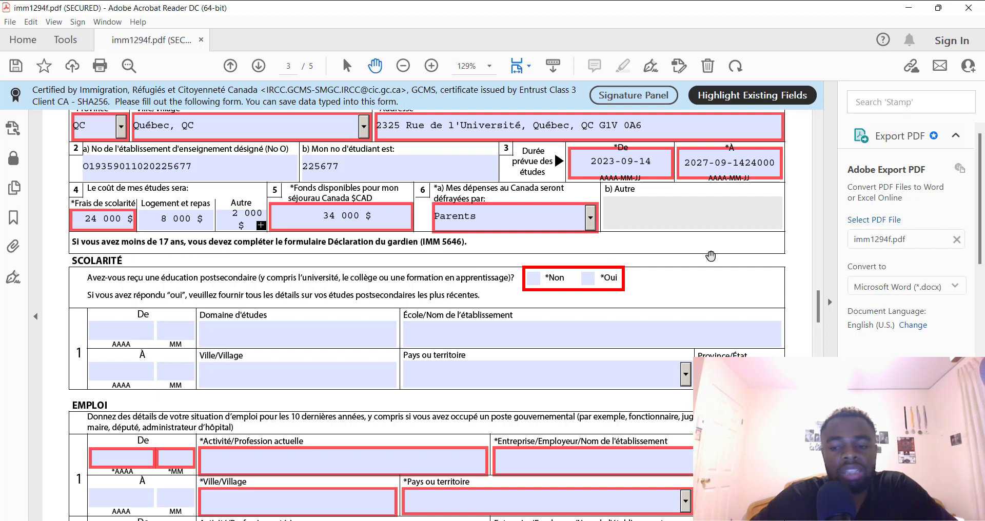
{"action": "scroll", "coordinate": [818, 295], "scroll_direction": "down", "scroll_amount": 2}
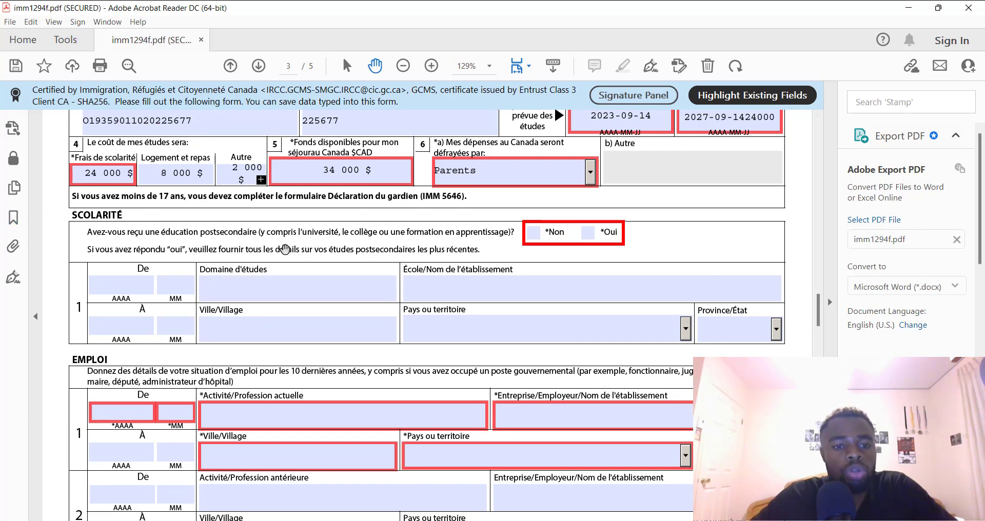
{"action": "left_click", "coordinate": [588, 232]}
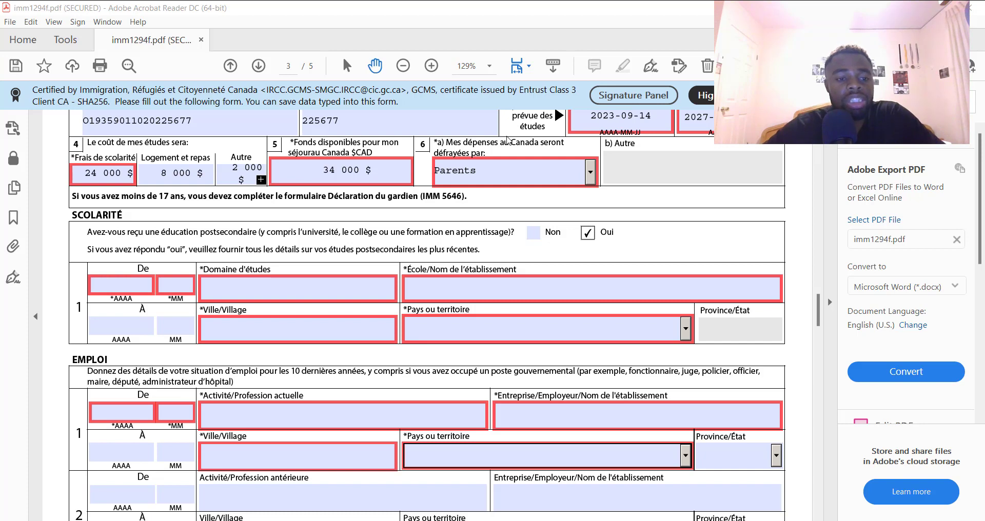
{"action": "left_click", "coordinate": [497, 249]}
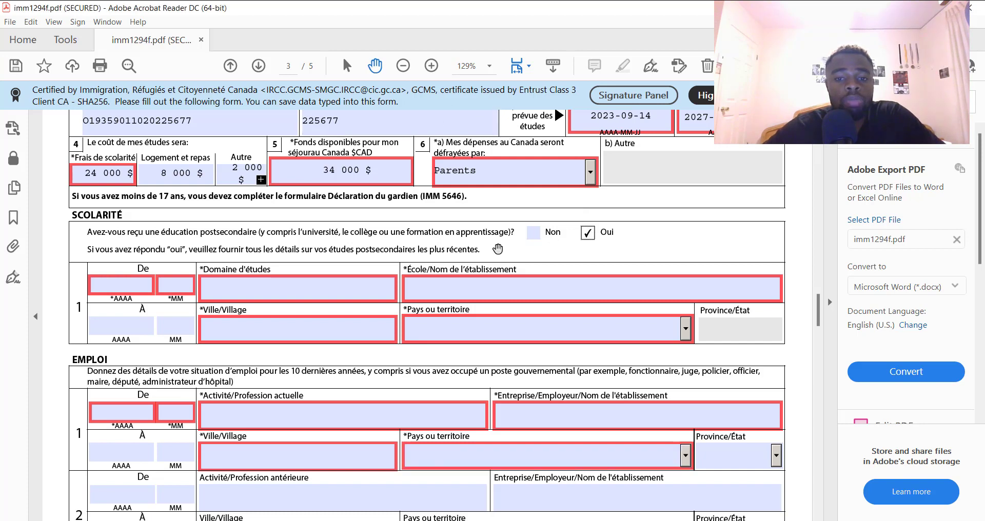
{"action": "left_click", "coordinate": [108, 286]}
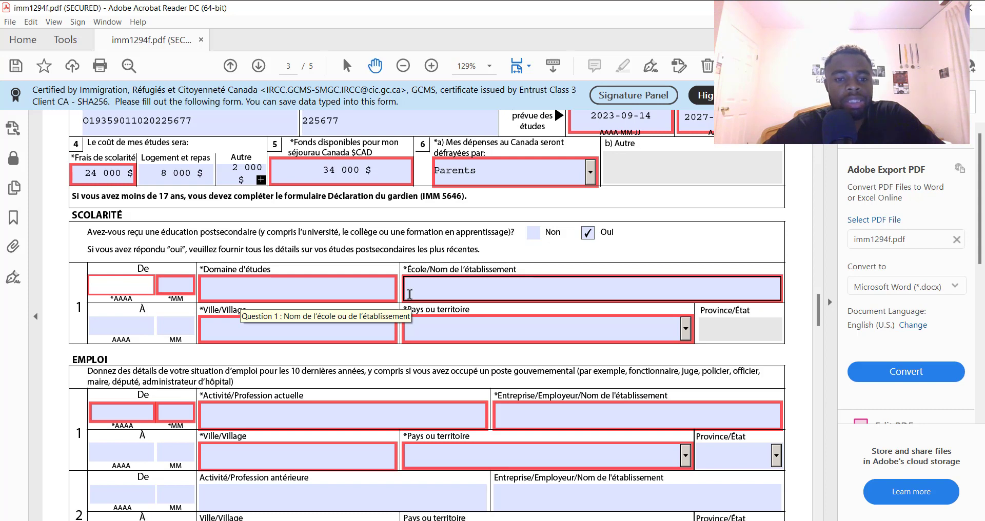
{"action": "left_click", "coordinate": [534, 233]}
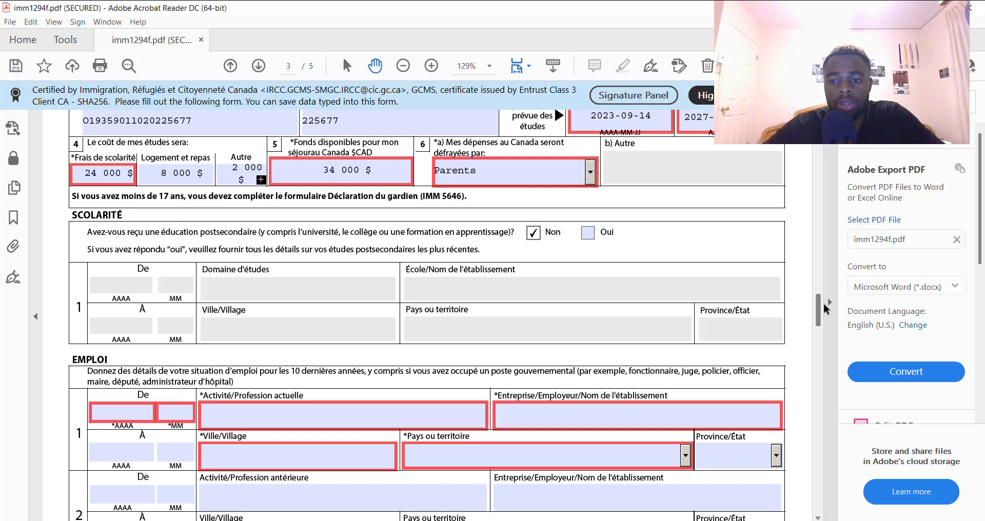
{"action": "scroll", "coordinate": [821, 320], "scroll_direction": "down", "scroll_amount": 1}
{"action": "scroll", "coordinate": [820, 321], "scroll_direction": "down", "scroll_amount": 3}
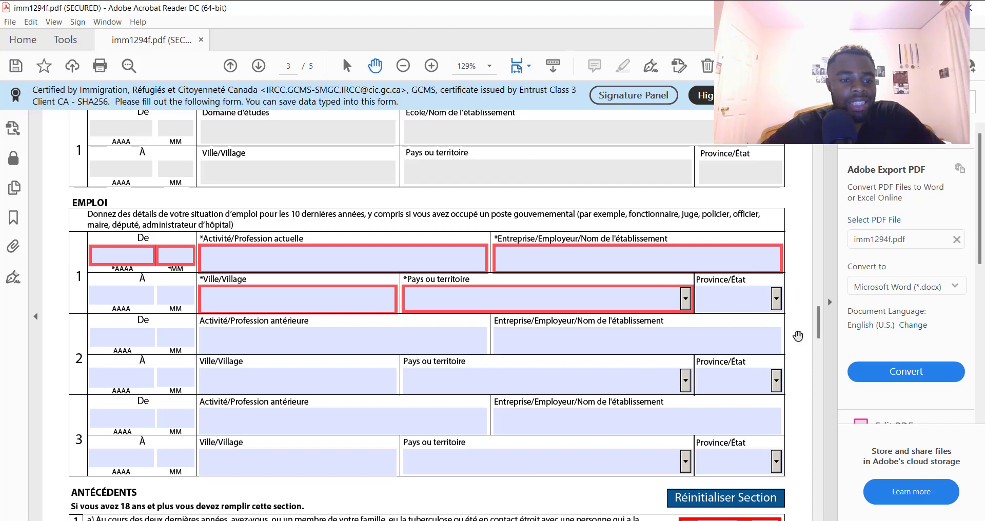
{"action": "left_click", "coordinate": [102, 258]}
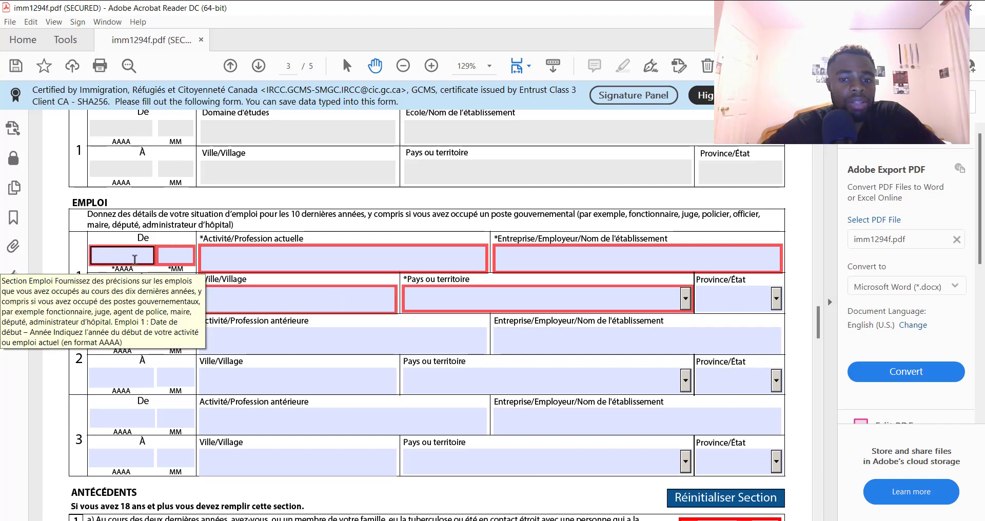
{"action": "left_click", "coordinate": [176, 256]}
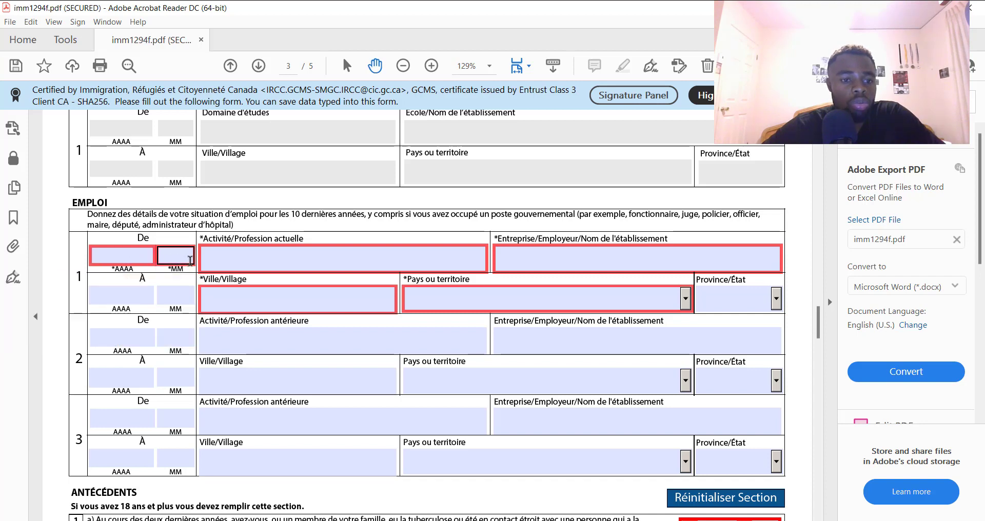
{"action": "left_click", "coordinate": [267, 262]}
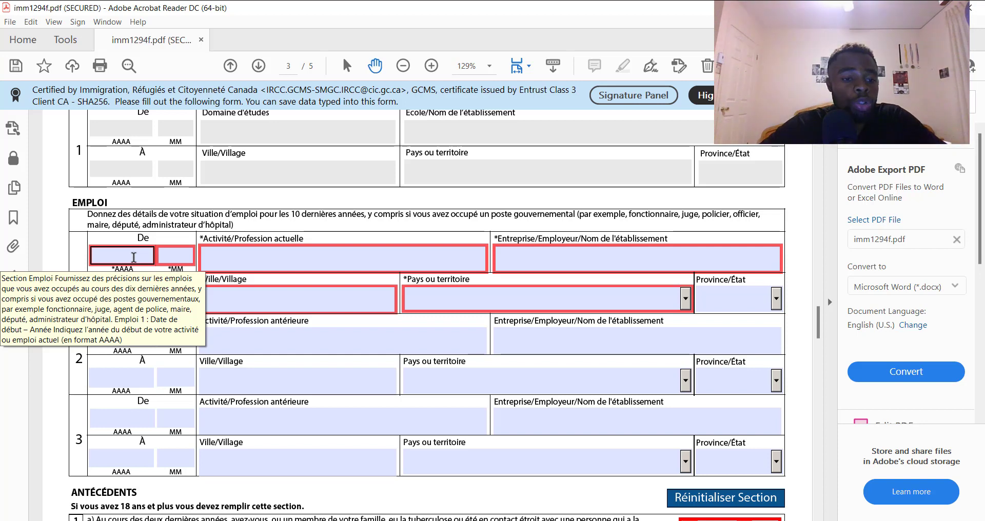
Clear the stray occupation text and enter avs telecom as the first job's employer
{"action": "left_click", "coordinate": [123, 257]}
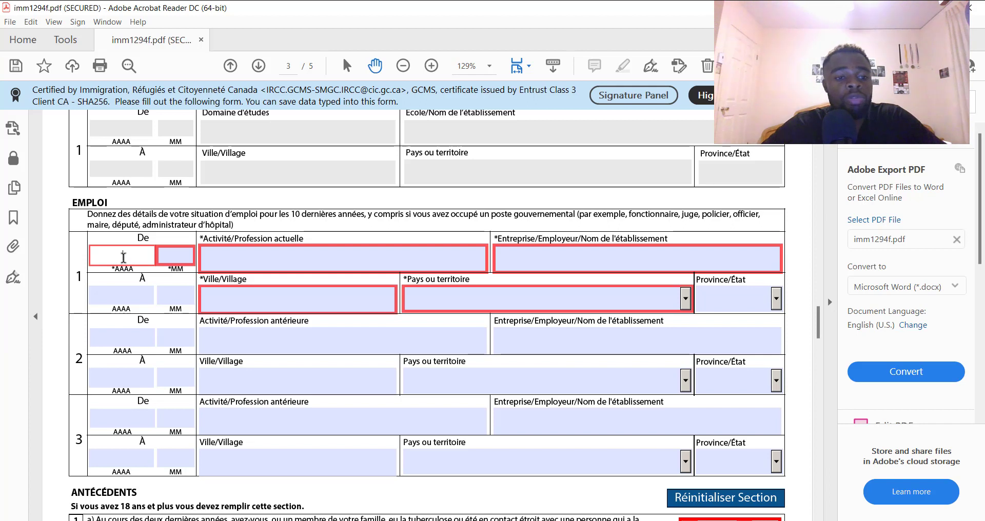
{"action": "left_click", "coordinate": [266, 262]}
{"action": "type", "text": "et"}
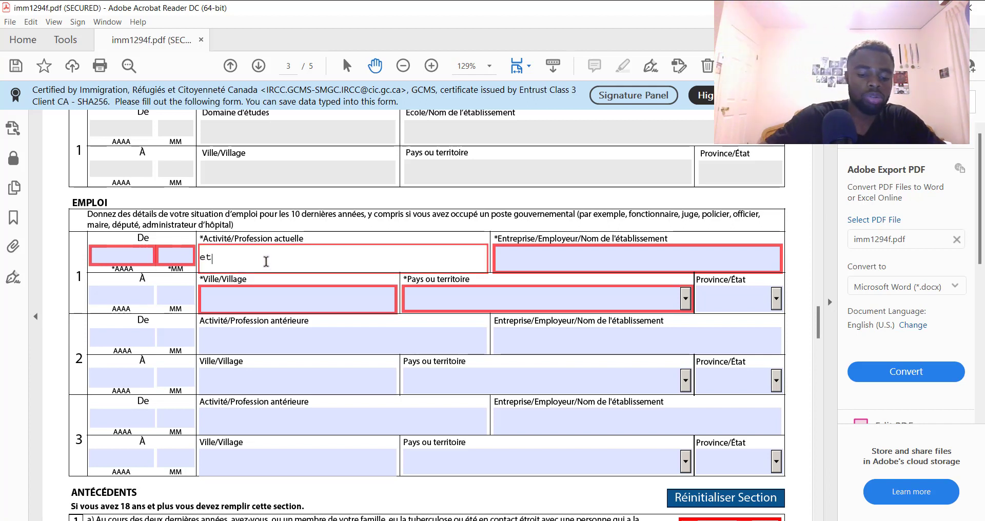
{"action": "type", "text": "ude"}
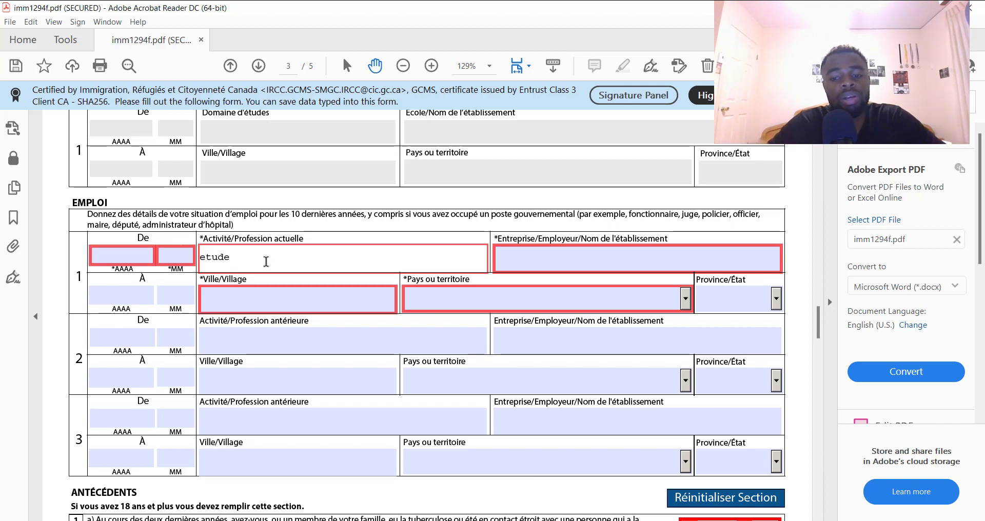
{"action": "key", "text": "BackSpace"}
{"action": "key", "text": "BackSpace"}
{"action": "key", "text": "BackSpace"}
{"action": "key", "text": "BackSpace"}
{"action": "key", "text": "BackSpace"}
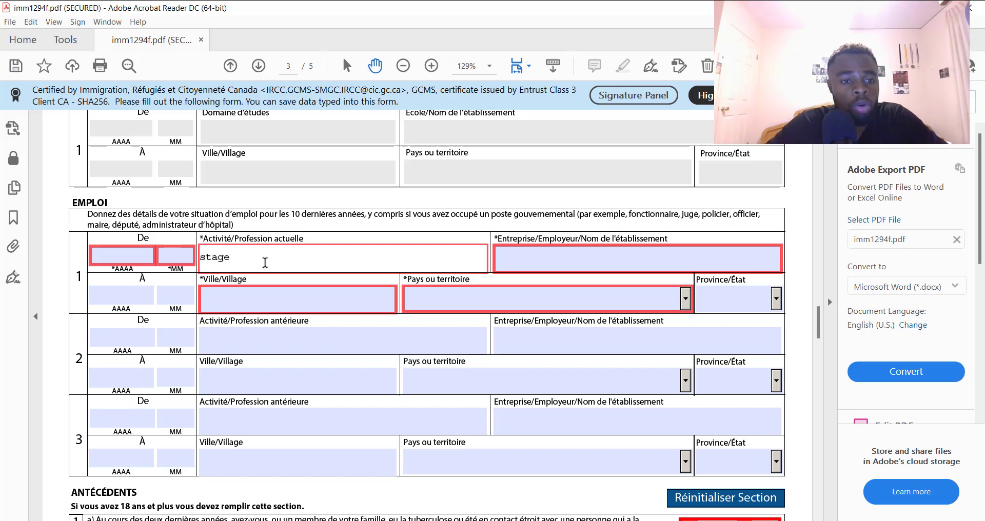
{"action": "left_click", "coordinate": [130, 255]}
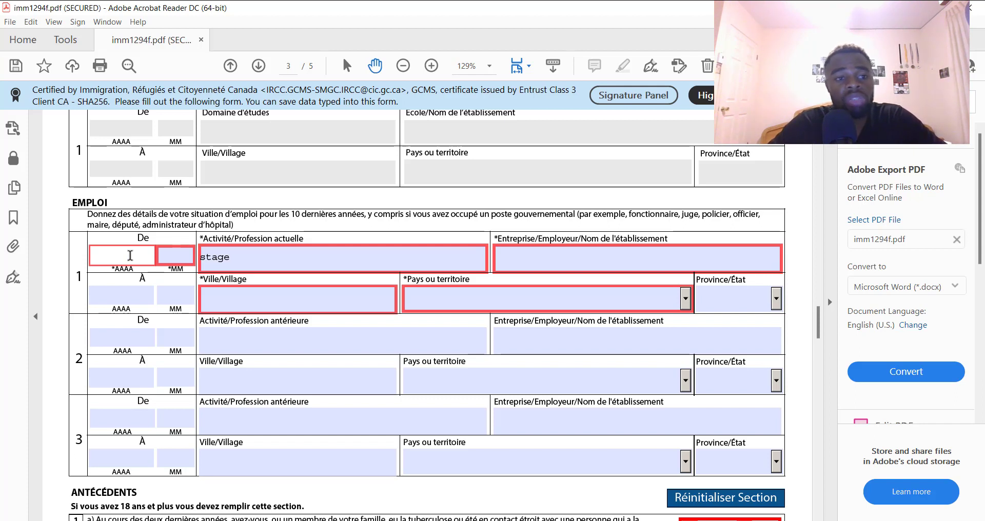
{"action": "left_click", "coordinate": [263, 258]}
{"action": "left_click", "coordinate": [564, 258]}
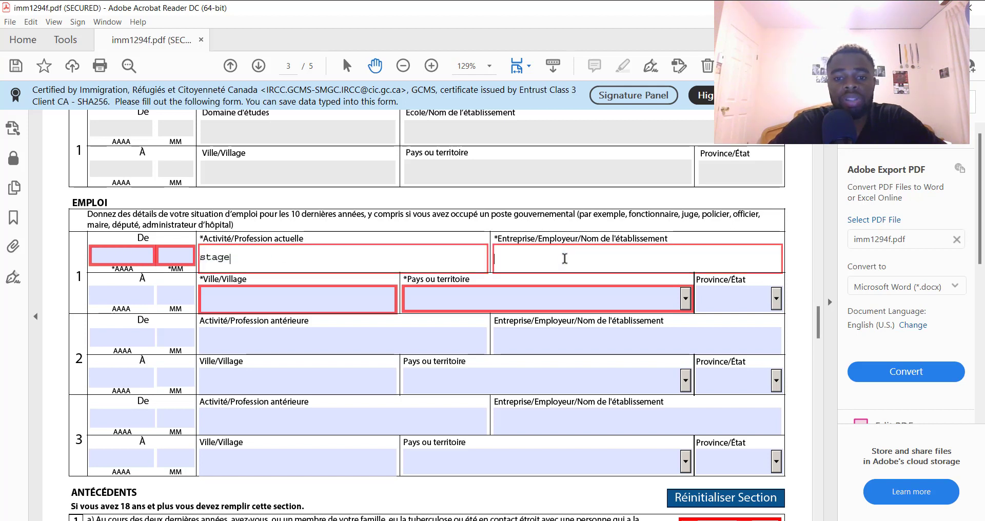
{"action": "type", "text": "av"}
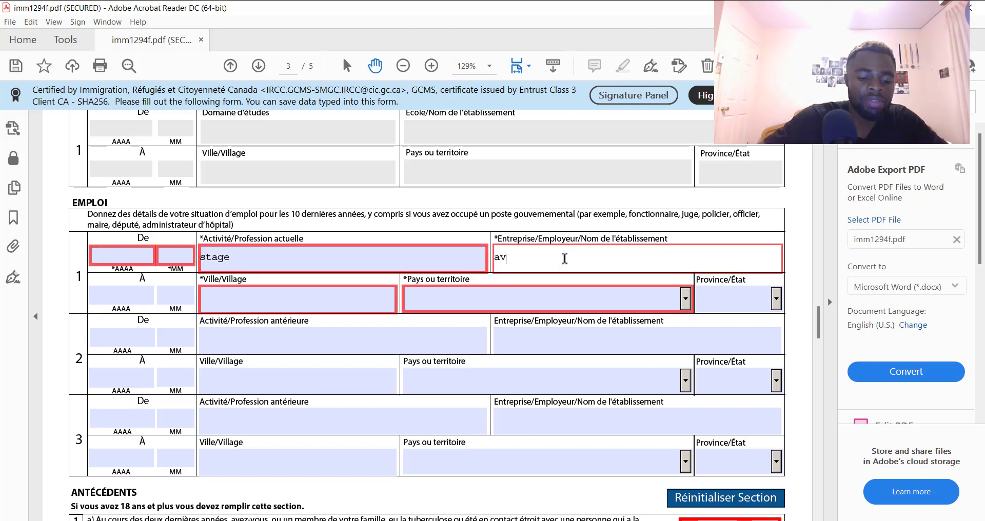
{"action": "type", "text": "s telecom"}
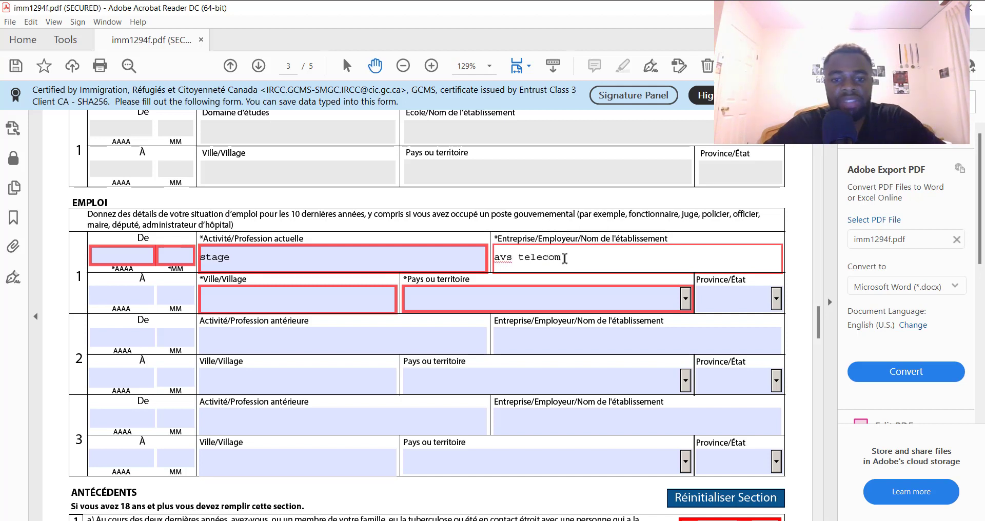
Set the job's dates from 2020/09 to 2020/12, city yaounde, and country Cameroun
{"action": "left_click", "coordinate": [127, 254]}
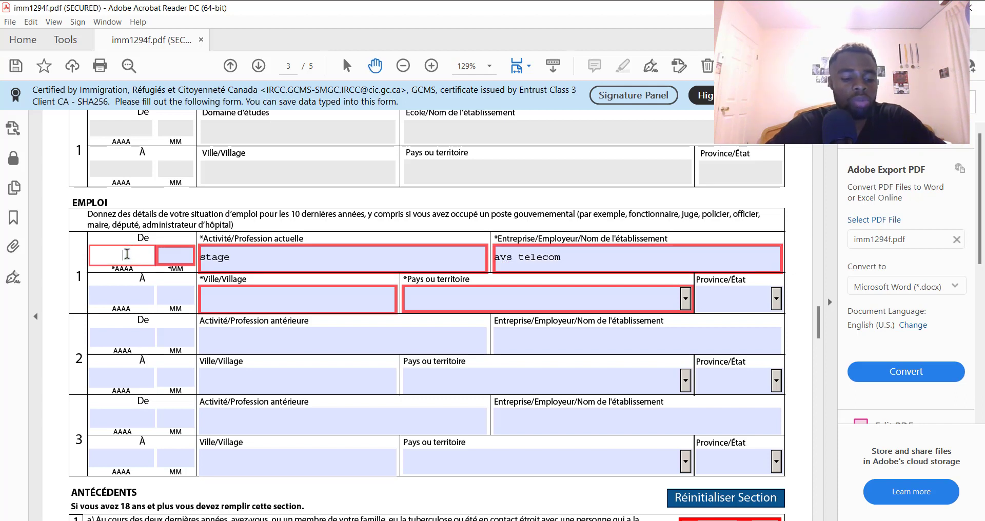
{"action": "type", "text": "202"}
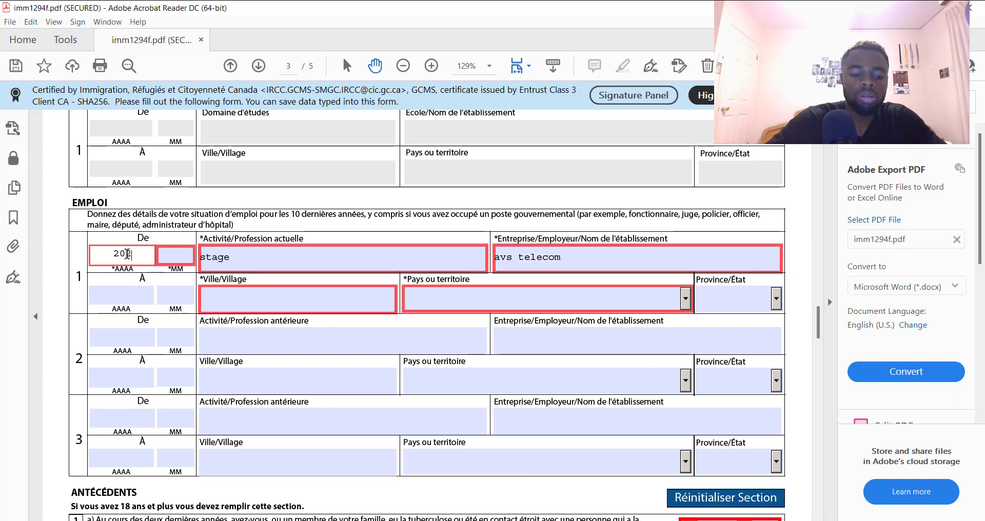
{"action": "type", "text": "0"}
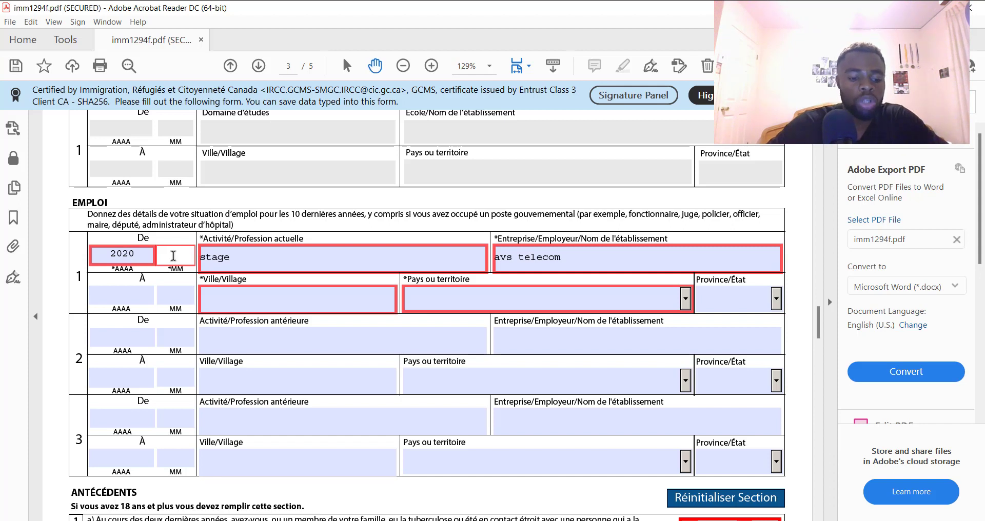
{"action": "type", "text": "09"}
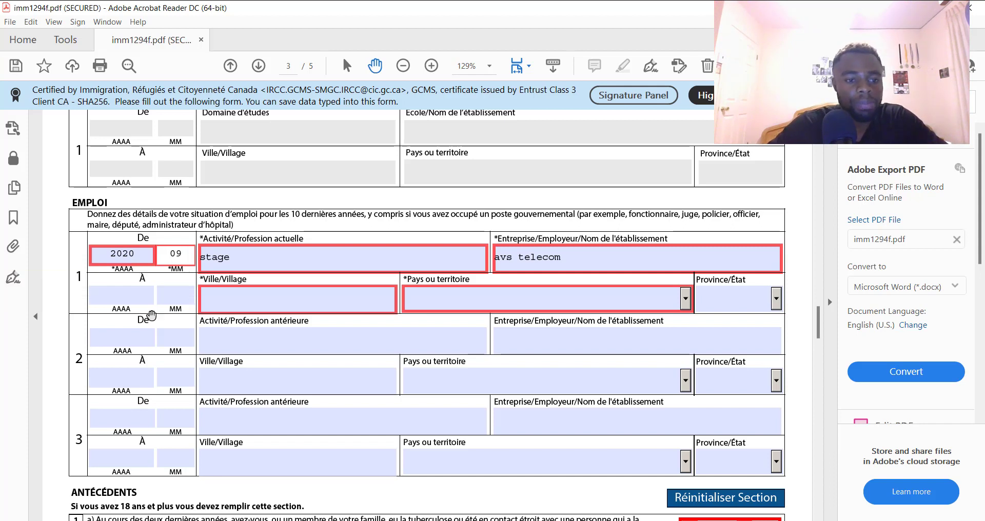
{"action": "left_click", "coordinate": [123, 302]}
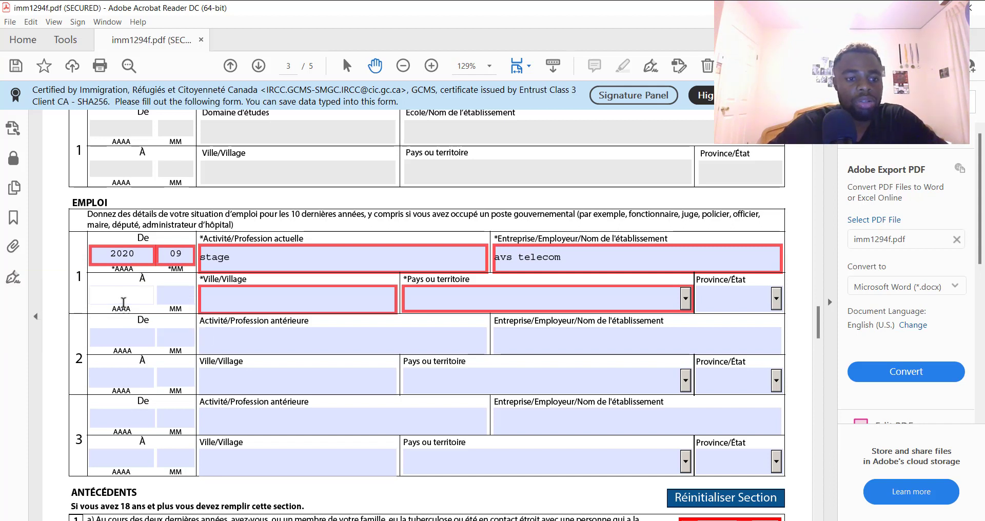
{"action": "type", "text": "2"}
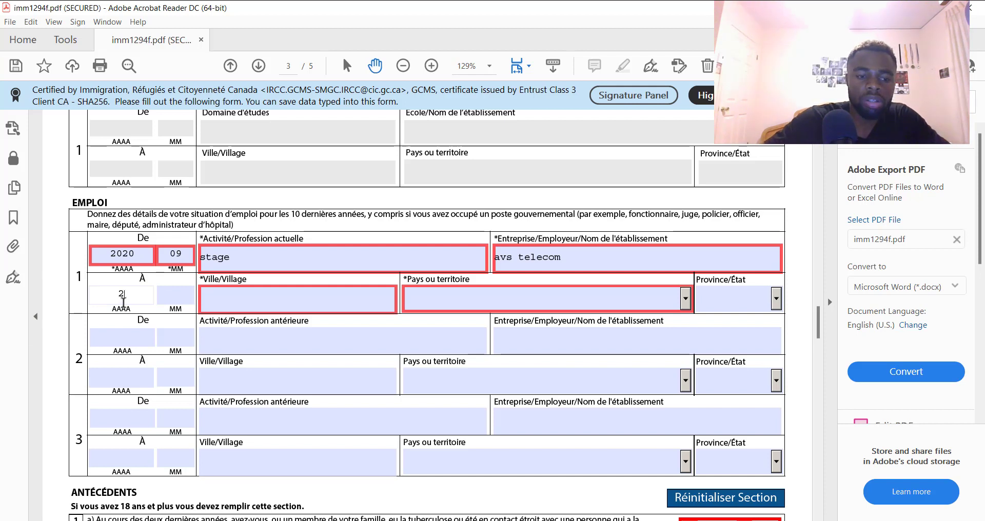
{"action": "type", "text": "020"}
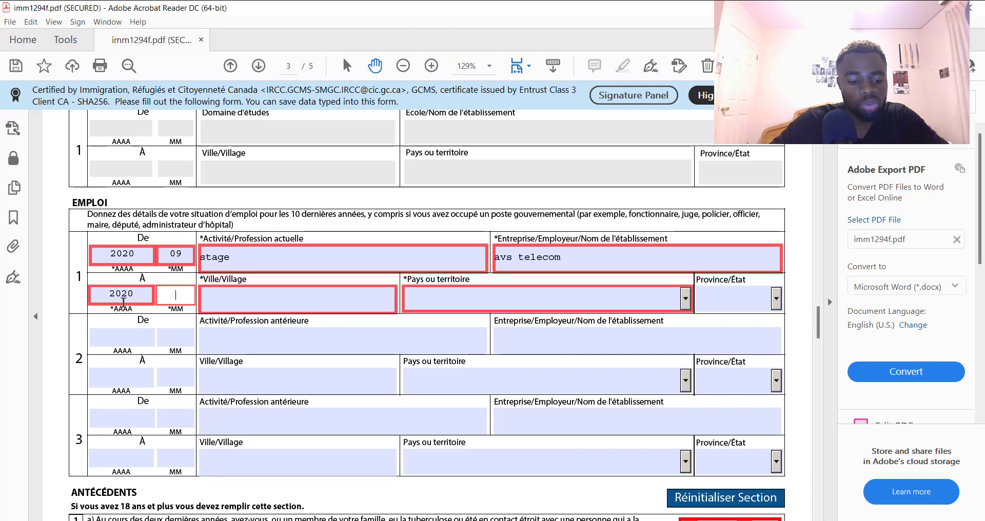
{"action": "type", "text": "1"}
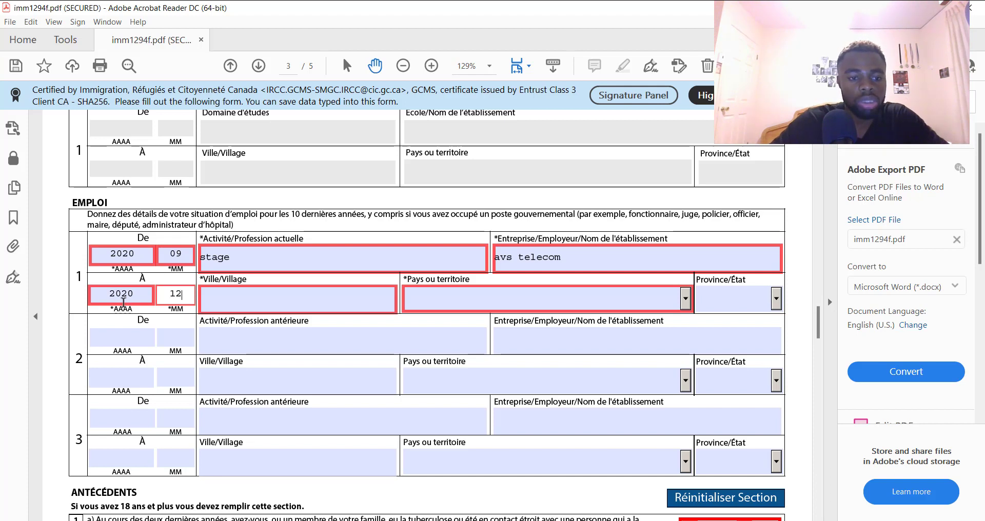
{"action": "type", "text": "2"}
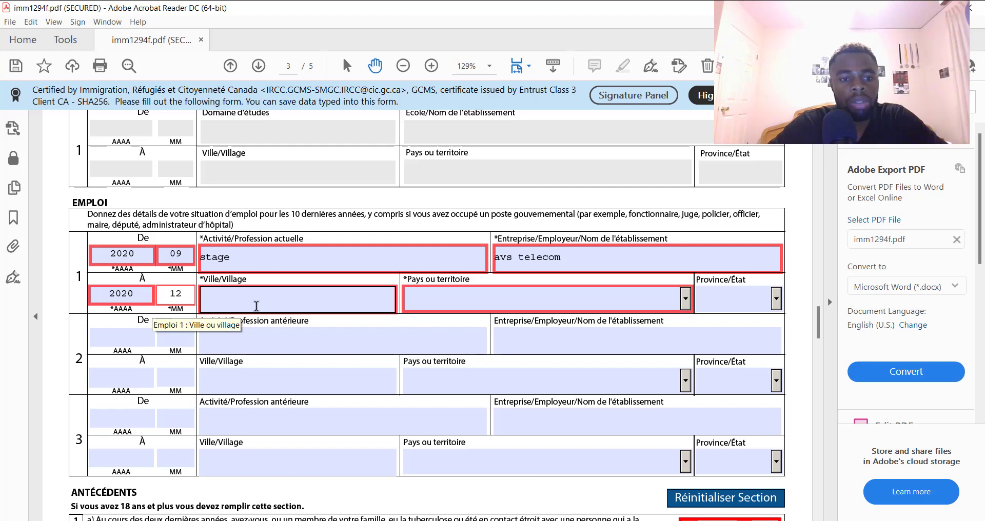
{"action": "left_click", "coordinate": [256, 306]}
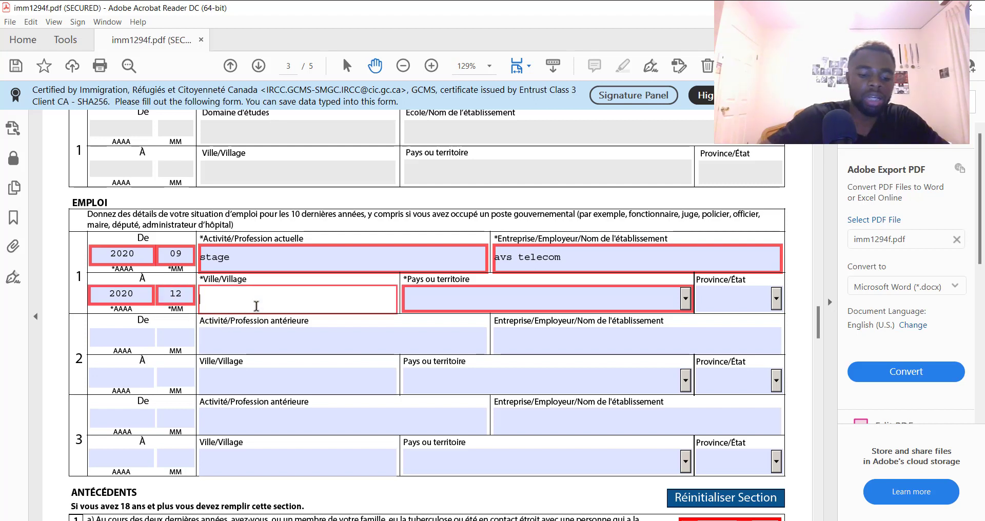
{"action": "type", "text": "yaounde"}
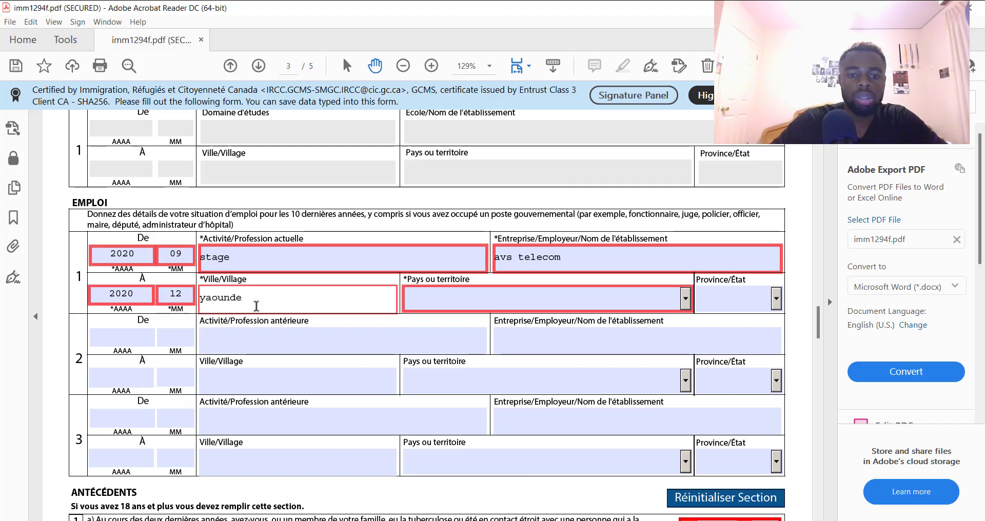
{"action": "left_click", "coordinate": [439, 304]}
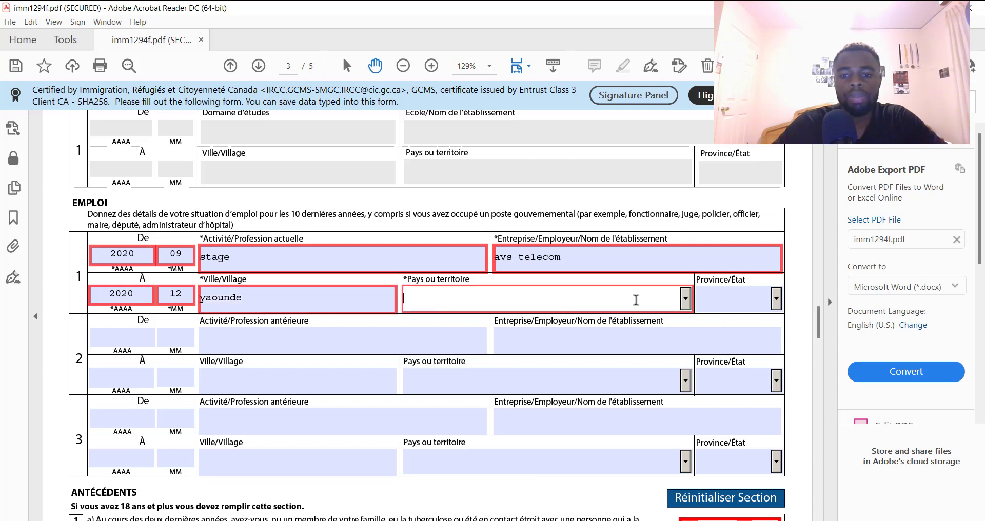
{"action": "left_click", "coordinate": [686, 299]}
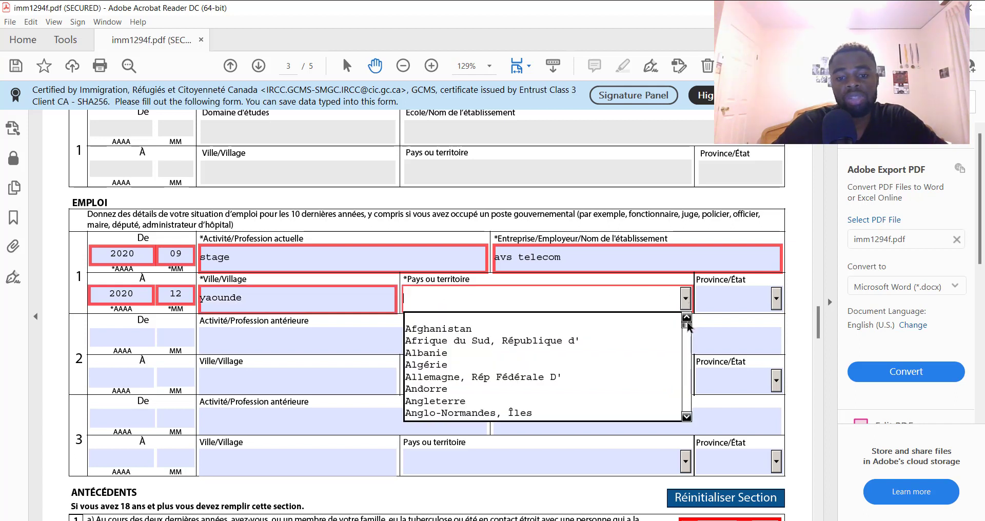
{"action": "left_click_drag", "start_coordinate": [688, 326], "coordinate": [690, 339]}
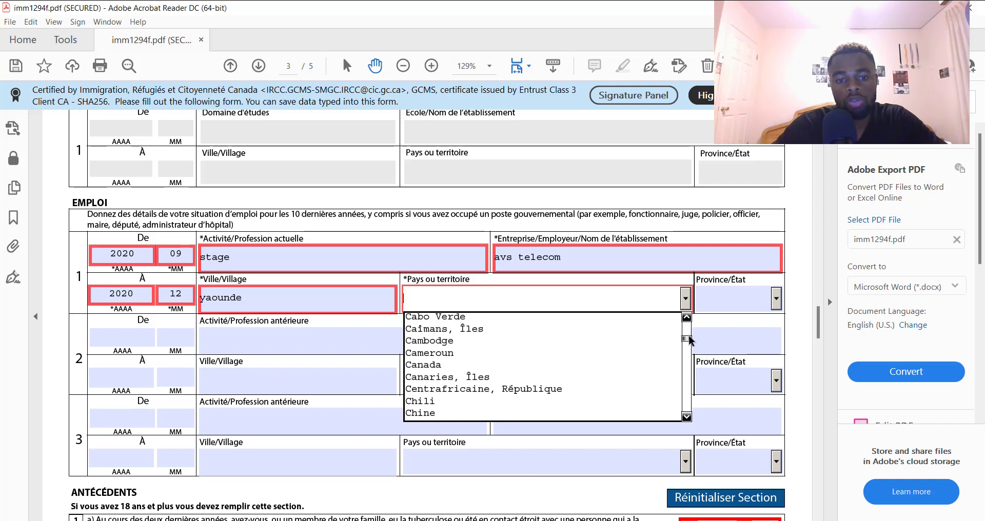
{"action": "left_click", "coordinate": [521, 348]}
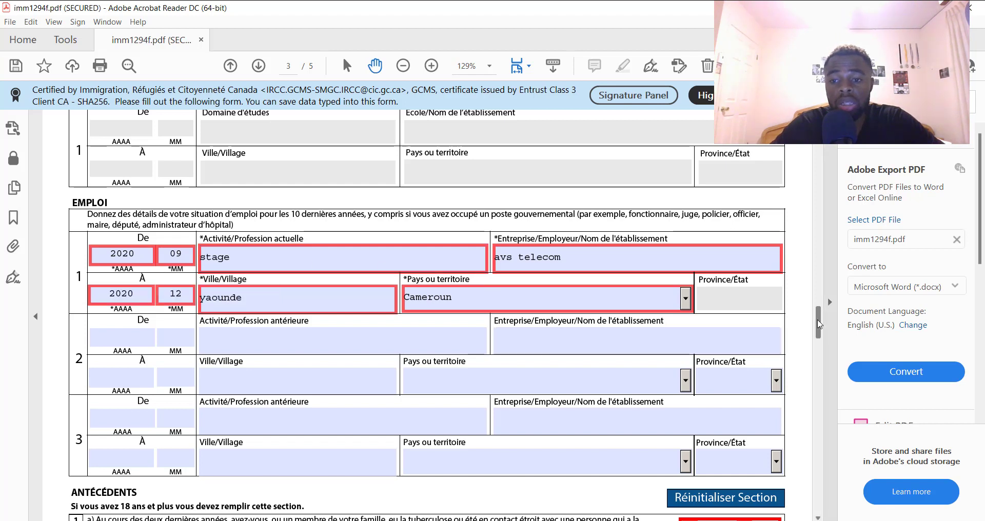
Scroll to ANTÉCÉDENTS, tick Non for questions 1a and 1b, and move on to page 4
{"action": "left_click_drag", "start_coordinate": [818, 324], "coordinate": [819, 328]}
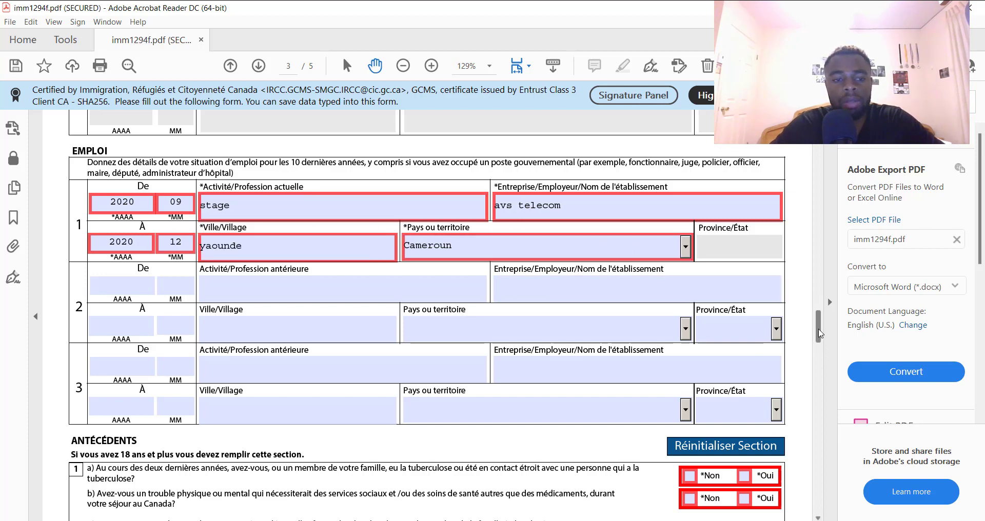
{"action": "left_click_drag", "start_coordinate": [819, 333], "coordinate": [821, 341]}
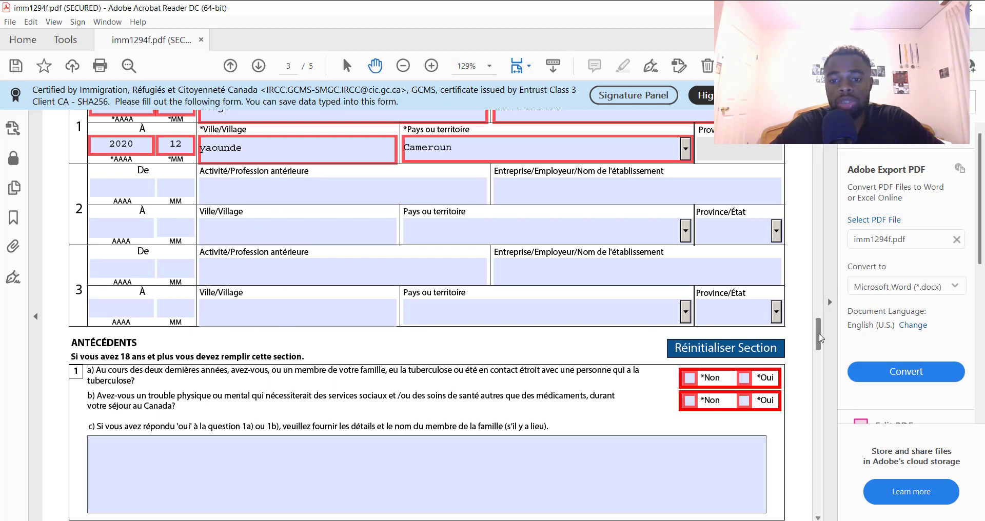
{"action": "left_click_drag", "start_coordinate": [819, 337], "coordinate": [821, 345]}
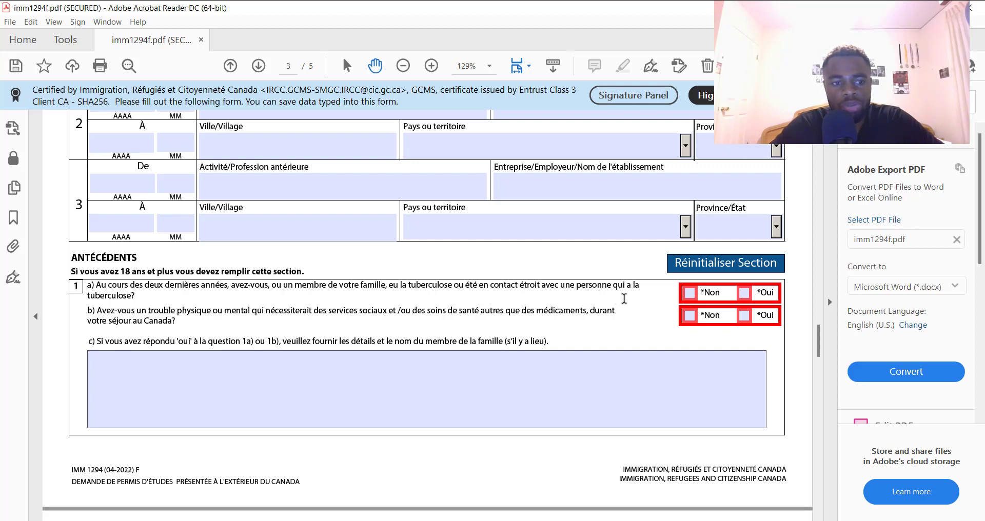
{"action": "left_click", "coordinate": [692, 295]}
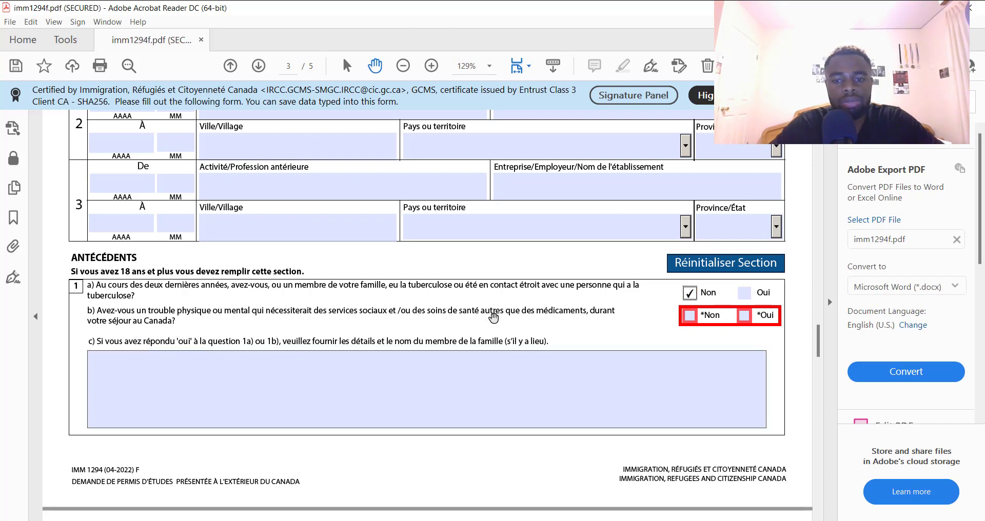
{"action": "left_click", "coordinate": [693, 319]}
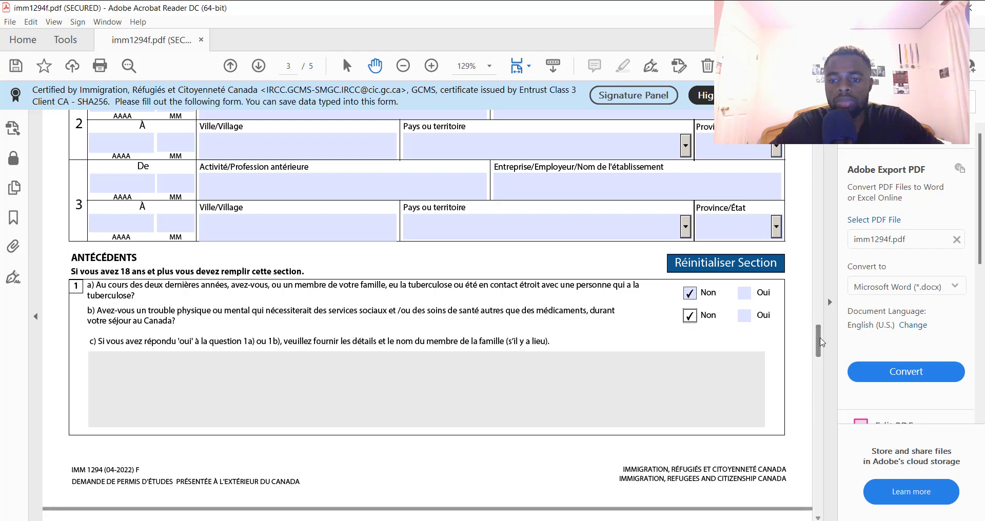
{"action": "left_click_drag", "start_coordinate": [820, 342], "coordinate": [831, 374]}
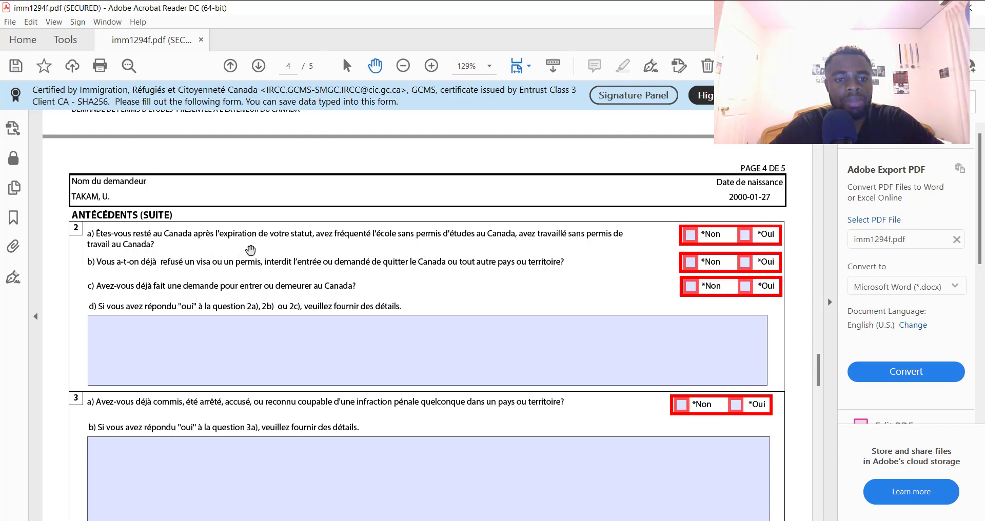
Answer Non to questions 2a, 2b and 2c, briefly trying Oui on 2b
{"action": "left_click", "coordinate": [690, 234]}
{"action": "left_click", "coordinate": [243, 321]}
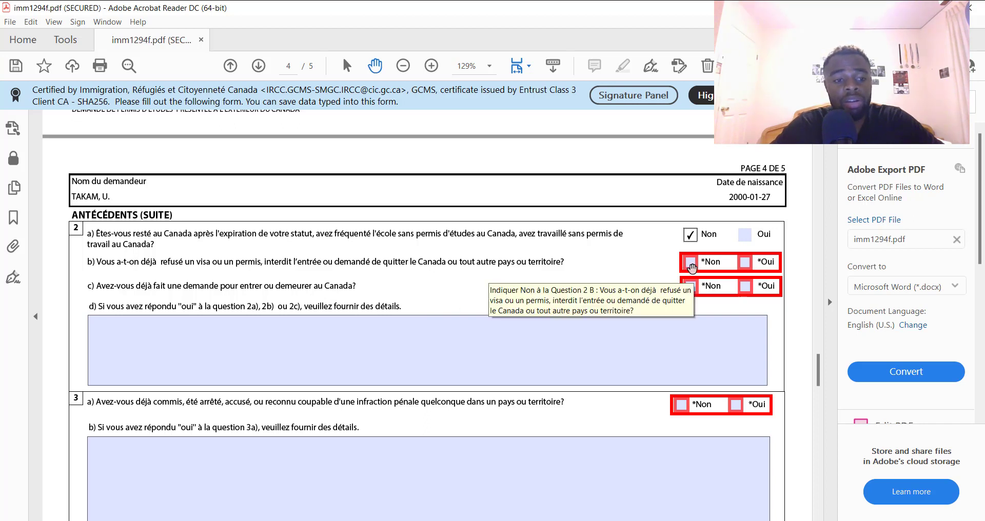
{"action": "left_click", "coordinate": [746, 263]}
{"action": "left_click", "coordinate": [440, 353]}
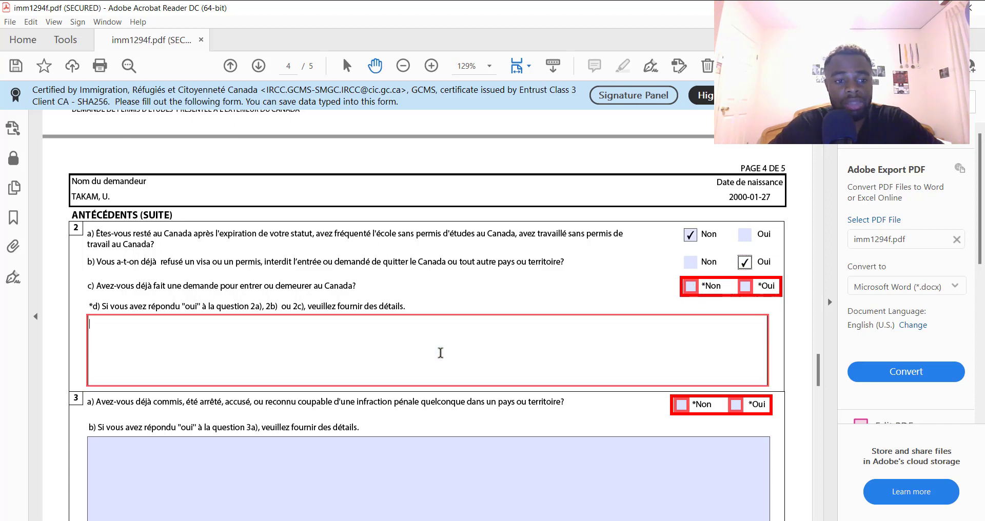
{"action": "left_click", "coordinate": [691, 266]}
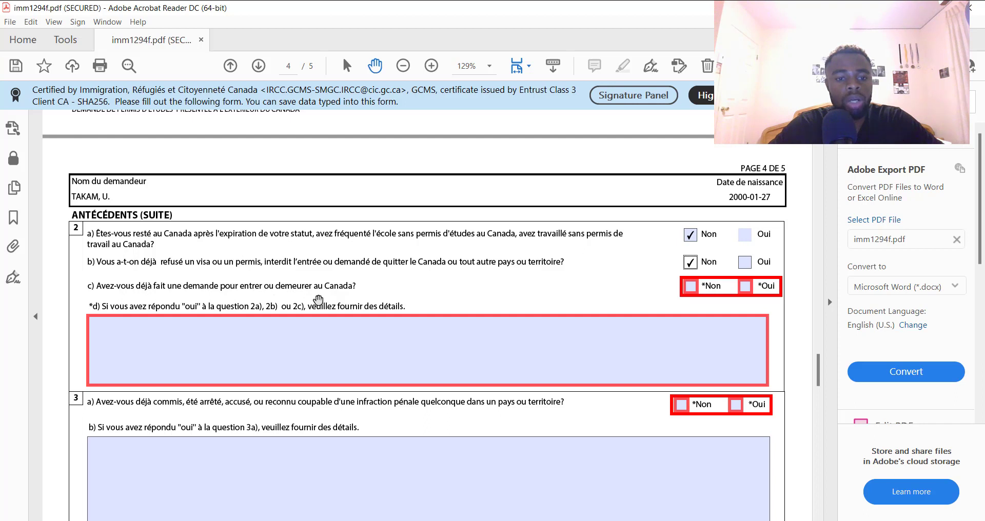
{"action": "left_click", "coordinate": [695, 293]}
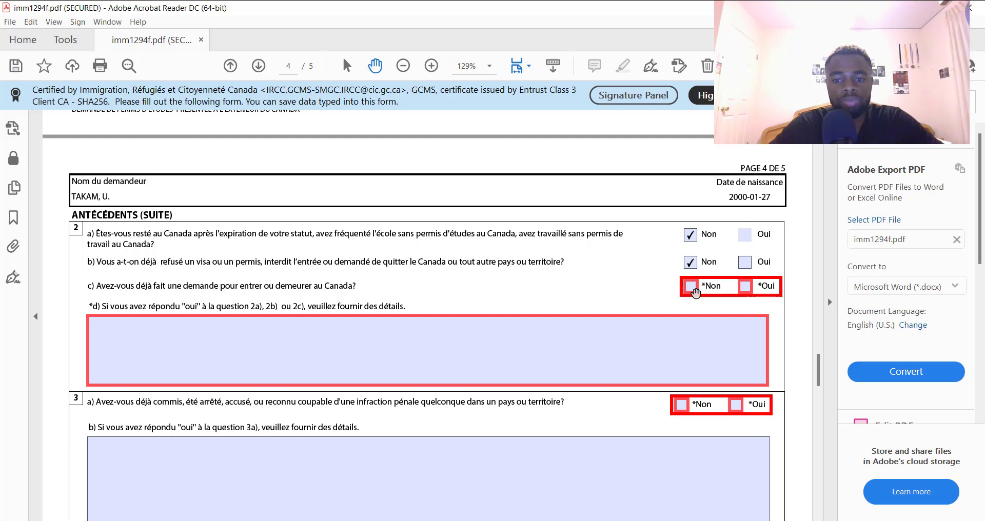
{"action": "left_click", "coordinate": [690, 289]}
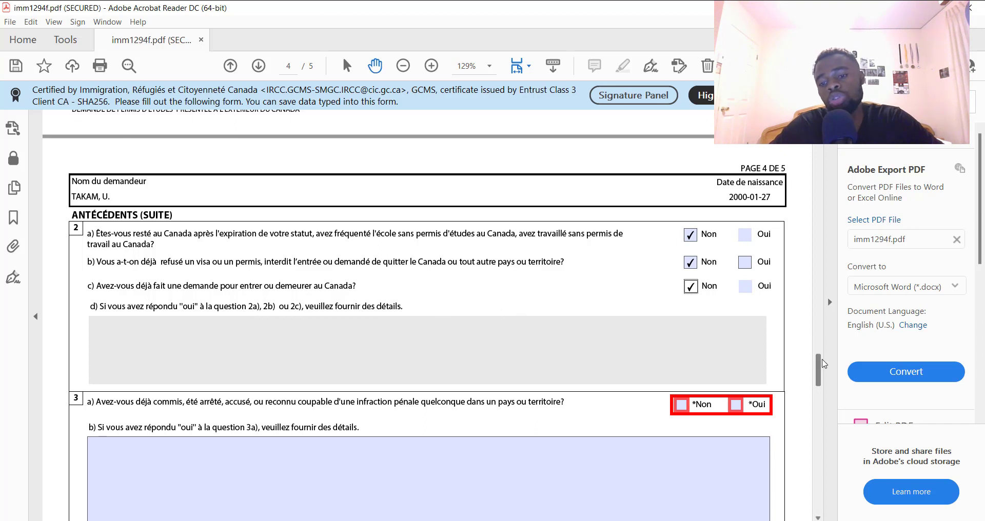
Briefly switch 2b to Oui to check the 2d details box, then restore Non
{"action": "scroll", "coordinate": [823, 364], "scroll_direction": "down", "scroll_amount": 3}
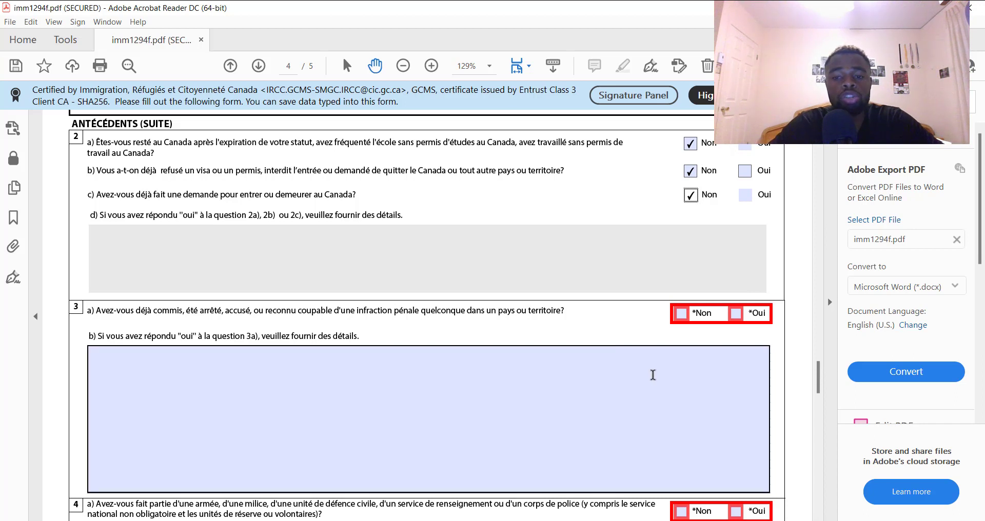
{"action": "left_click", "coordinate": [744, 183]}
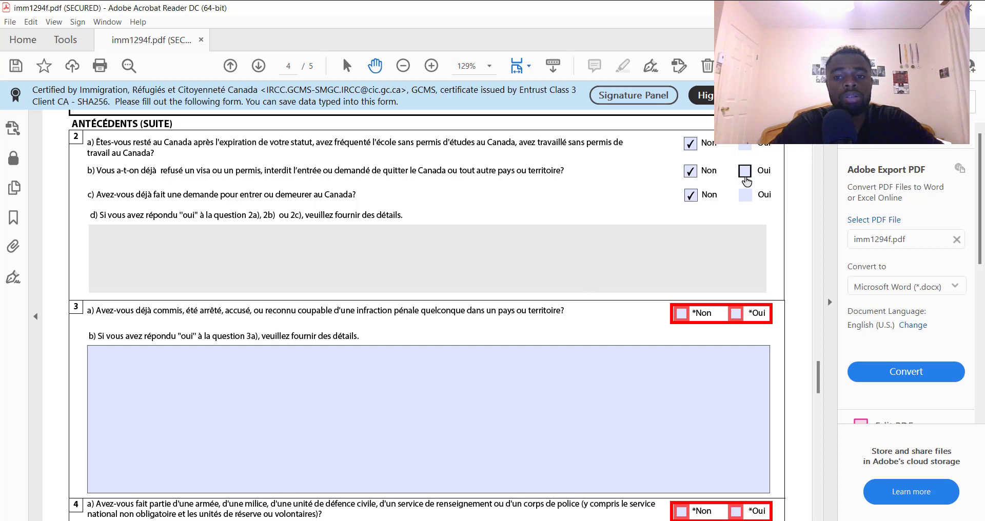
{"action": "left_click", "coordinate": [745, 173]}
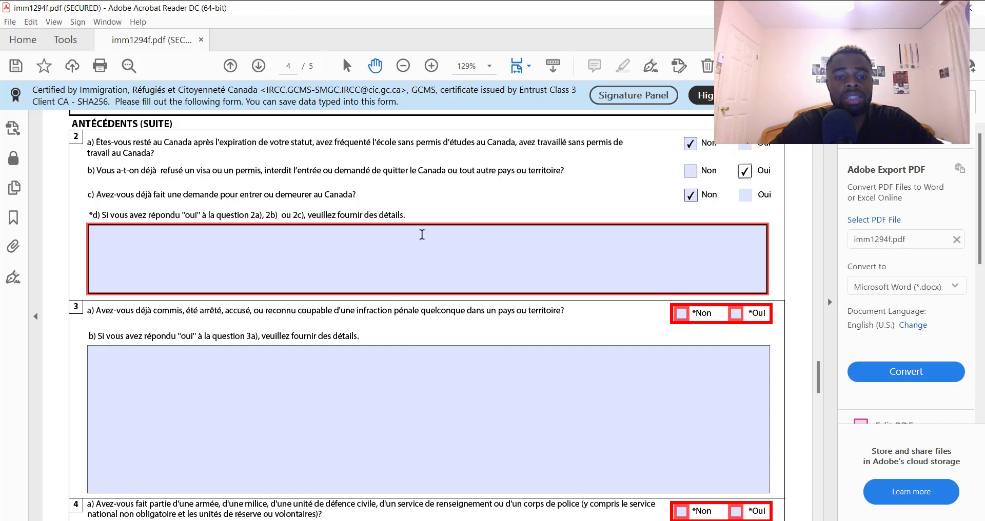
{"action": "left_click", "coordinate": [421, 235]}
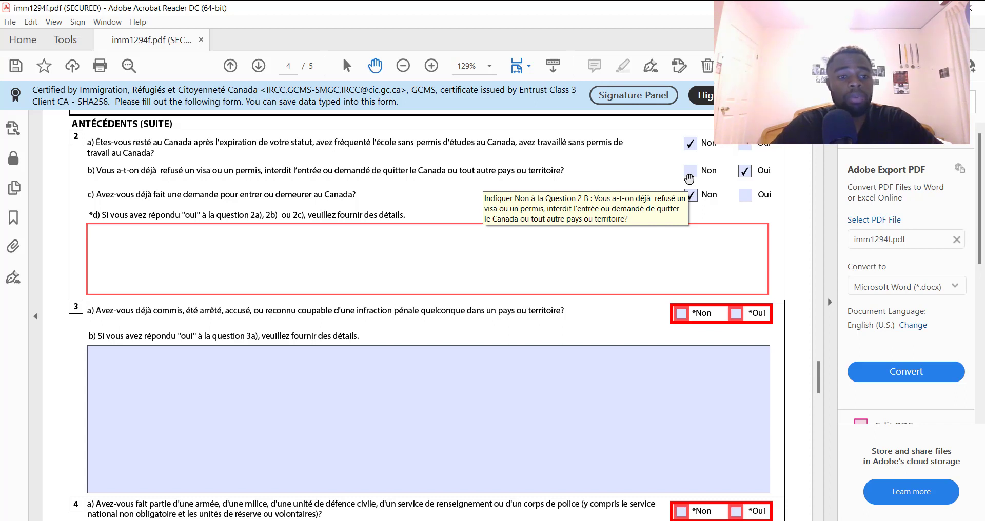
{"action": "left_click", "coordinate": [689, 176]}
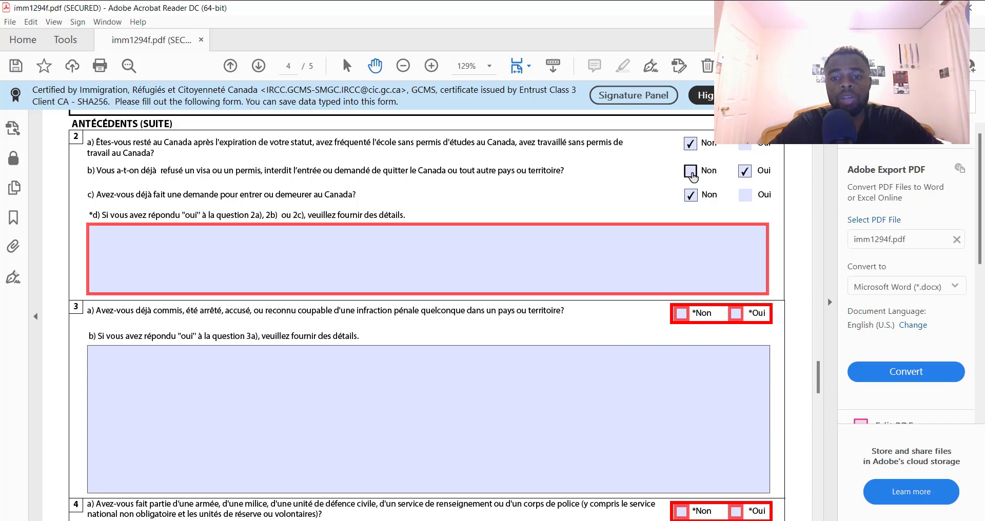
{"action": "left_click", "coordinate": [691, 173]}
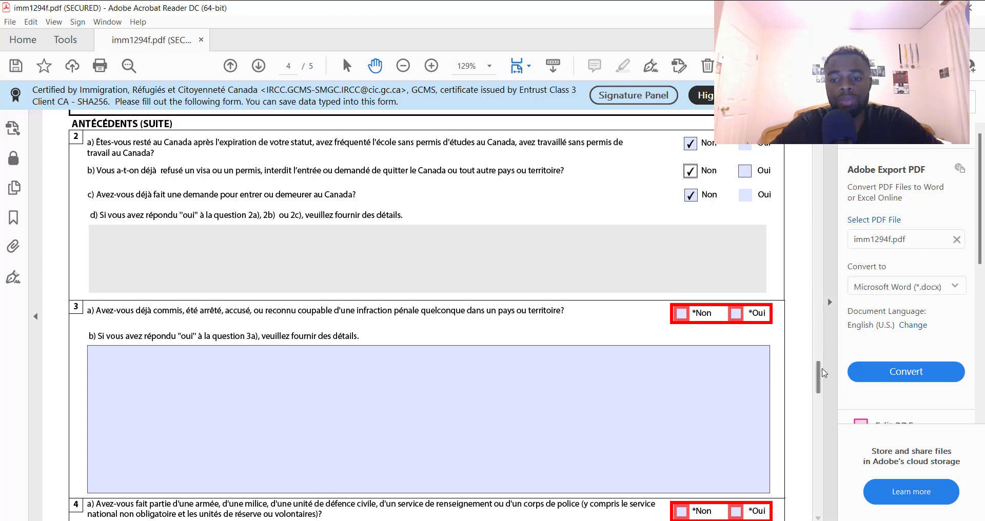
{"action": "left_click_drag", "start_coordinate": [821, 377], "coordinate": [823, 385]}
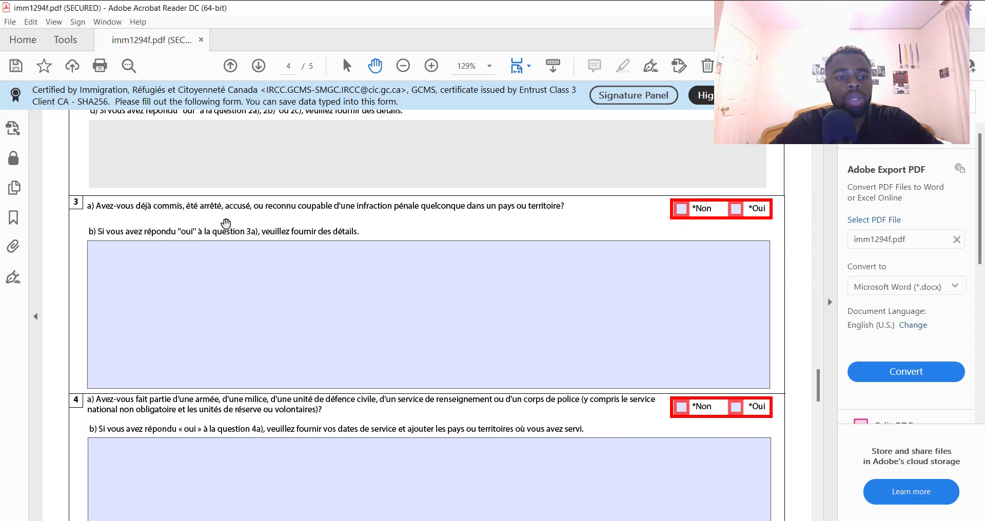
Tick the Non boxes for questions 3a, 4a, 5 and 6 down page 4
{"action": "left_click", "coordinate": [681, 210]}
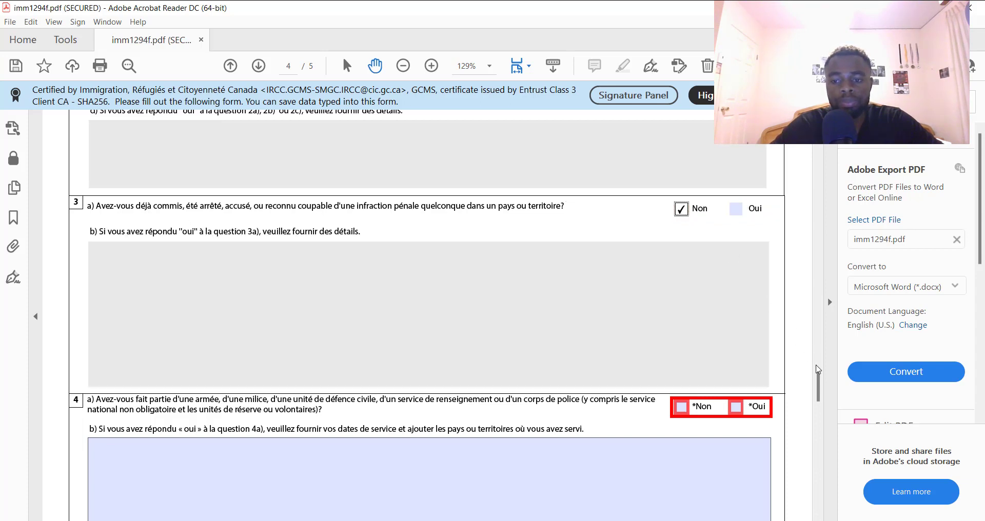
{"action": "scroll", "coordinate": [818, 379], "scroll_direction": "down", "scroll_amount": 5}
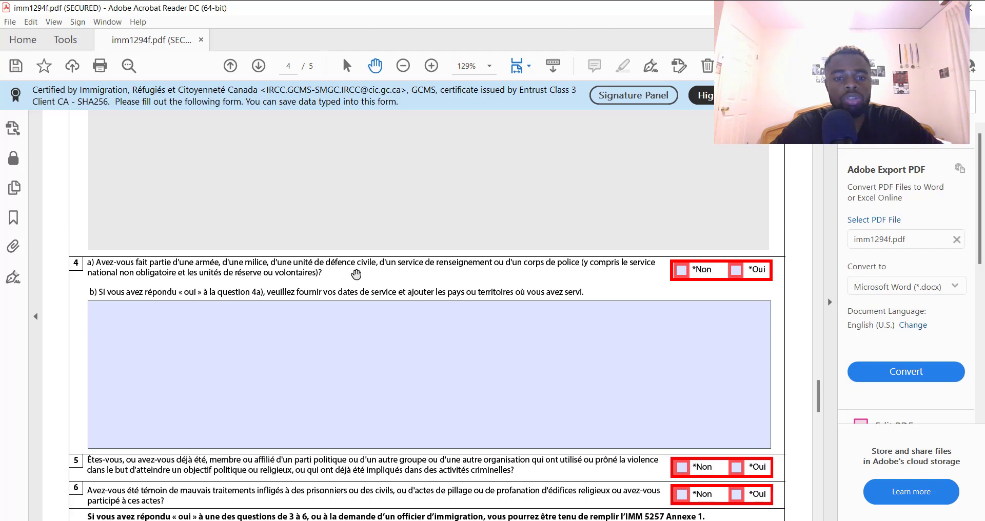
{"action": "left_click", "coordinate": [682, 272]}
{"action": "scroll", "coordinate": [819, 395], "scroll_direction": "down", "scroll_amount": 1}
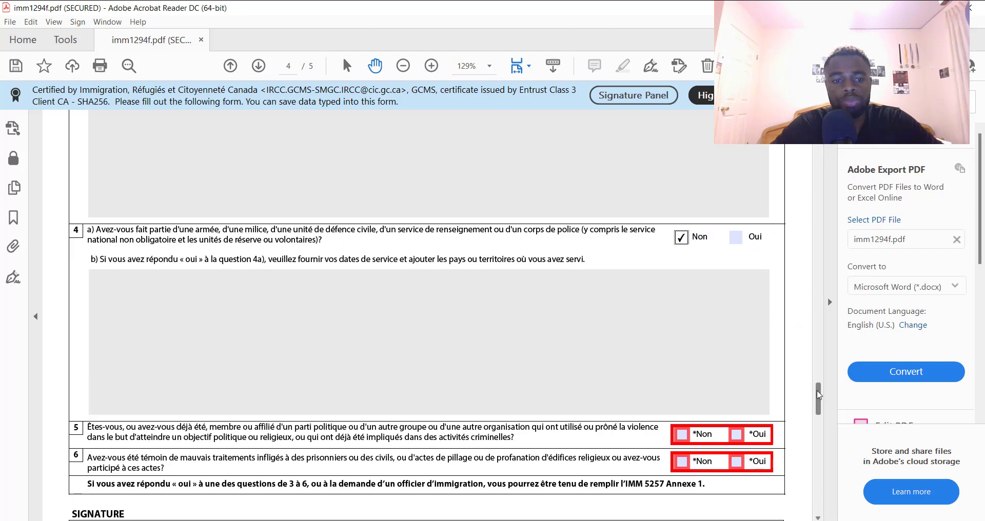
{"action": "scroll", "coordinate": [819, 396], "scroll_direction": "down", "scroll_amount": 2}
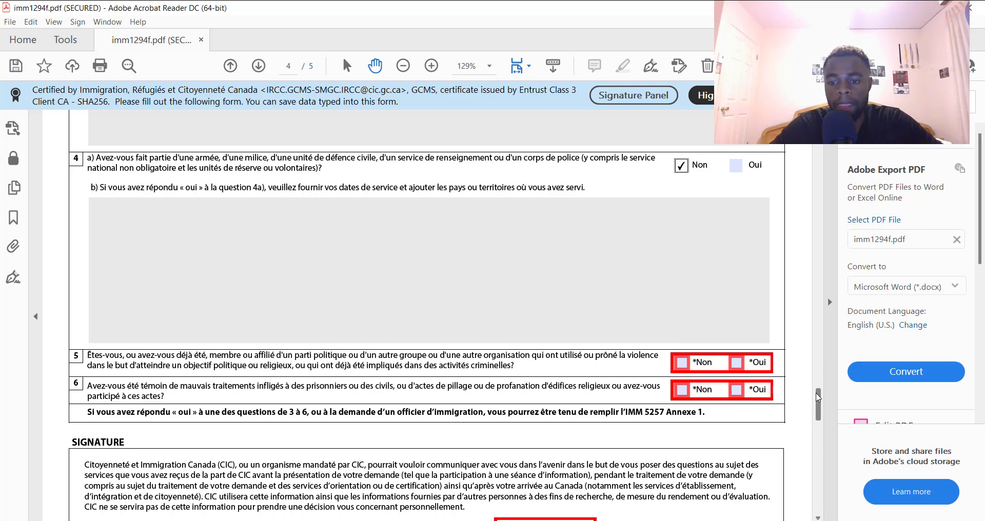
{"action": "scroll", "coordinate": [818, 397], "scroll_direction": "down", "scroll_amount": 3}
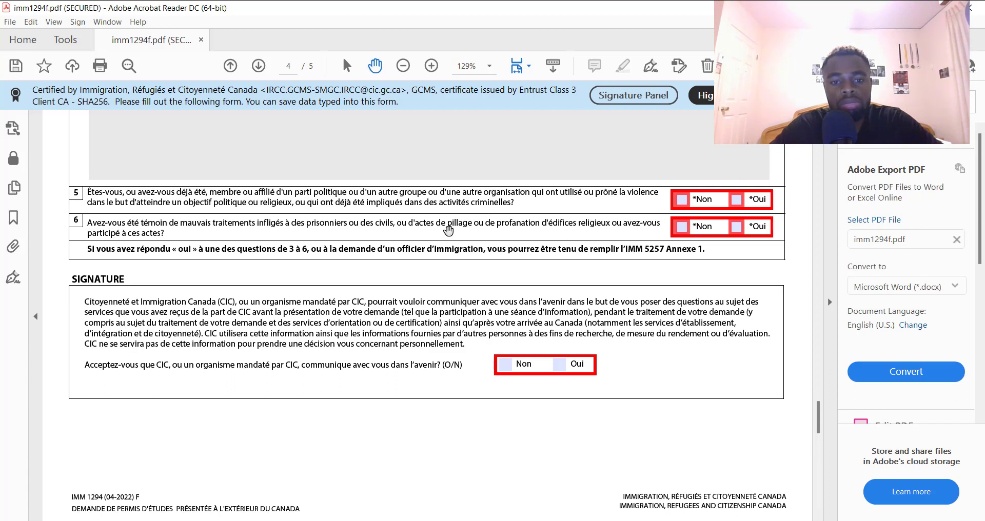
{"action": "left_click", "coordinate": [682, 200]}
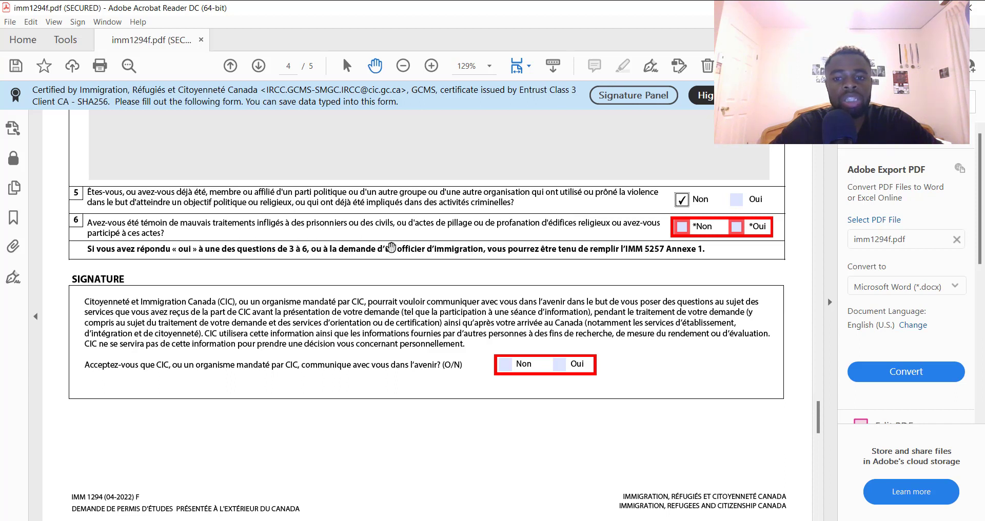
{"action": "left_click", "coordinate": [681, 226]}
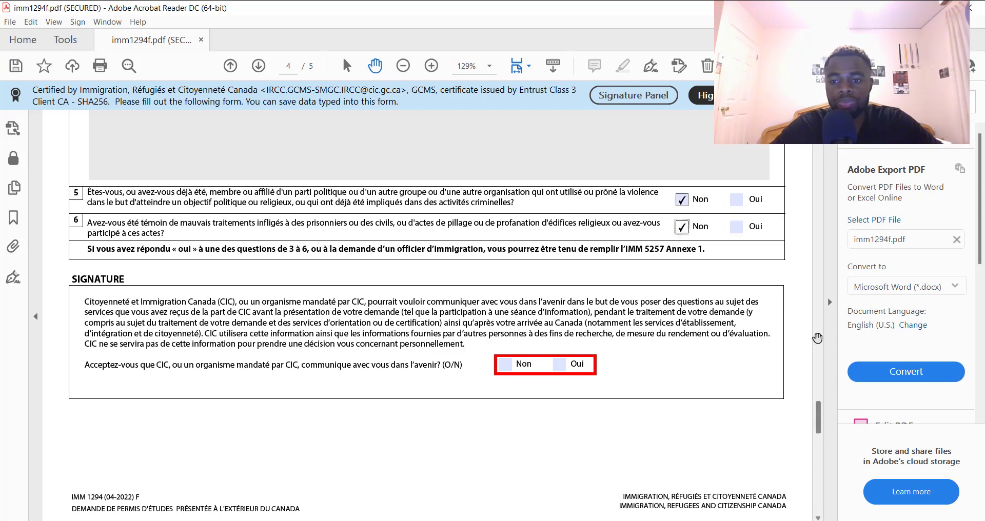
Tick Oui so CIC may contact the applicant in future, then bring up page 5
{"action": "scroll", "coordinate": [819, 416], "scroll_direction": "down", "scroll_amount": 1}
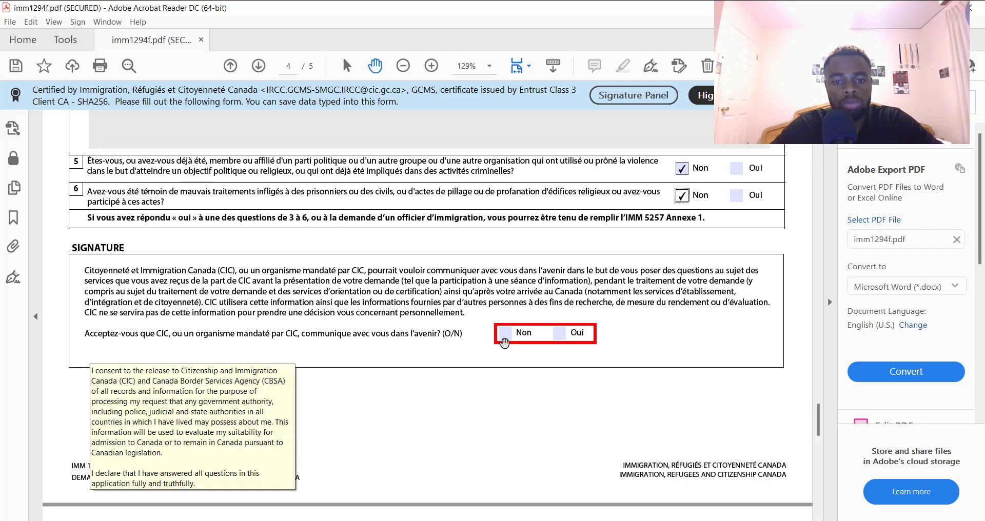
{"action": "left_click", "coordinate": [559, 342]}
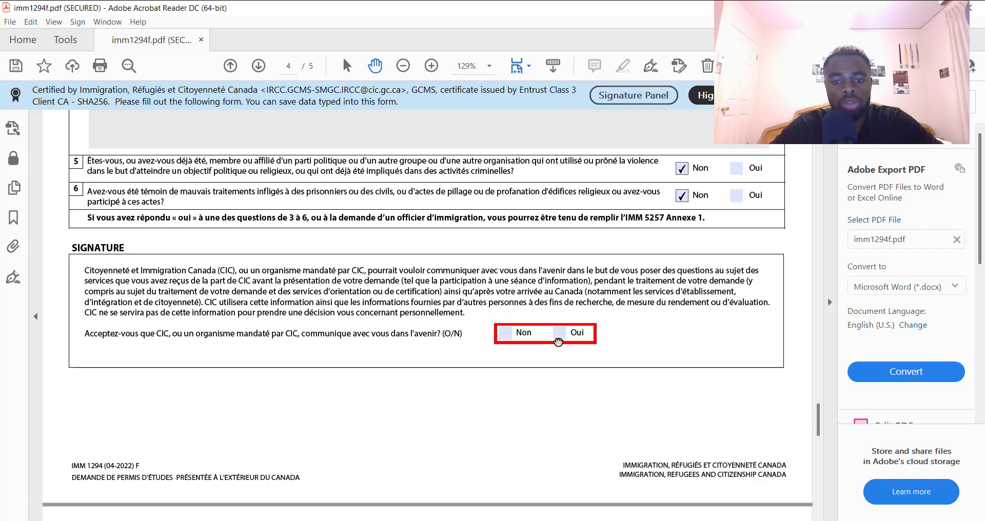
{"action": "left_click", "coordinate": [563, 333]}
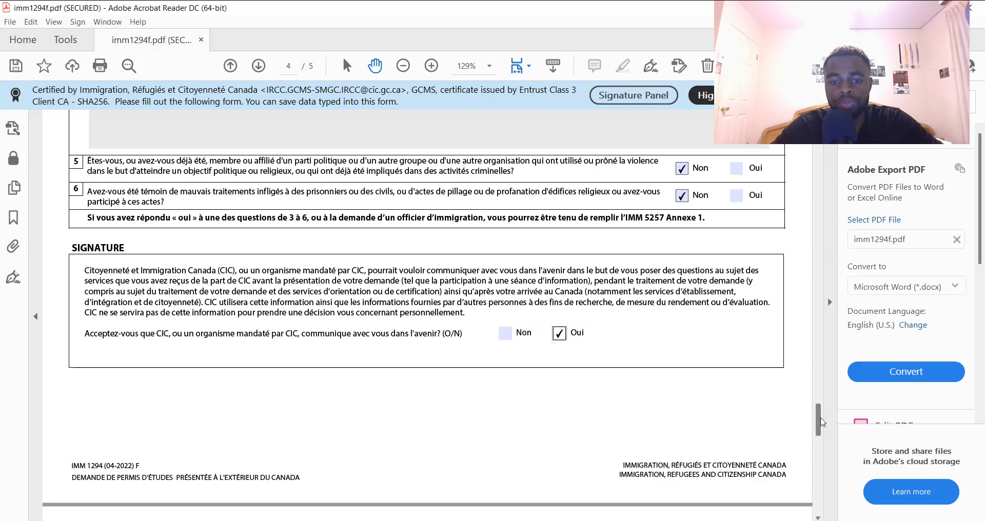
{"action": "left_click_drag", "start_coordinate": [821, 422], "coordinate": [832, 455]}
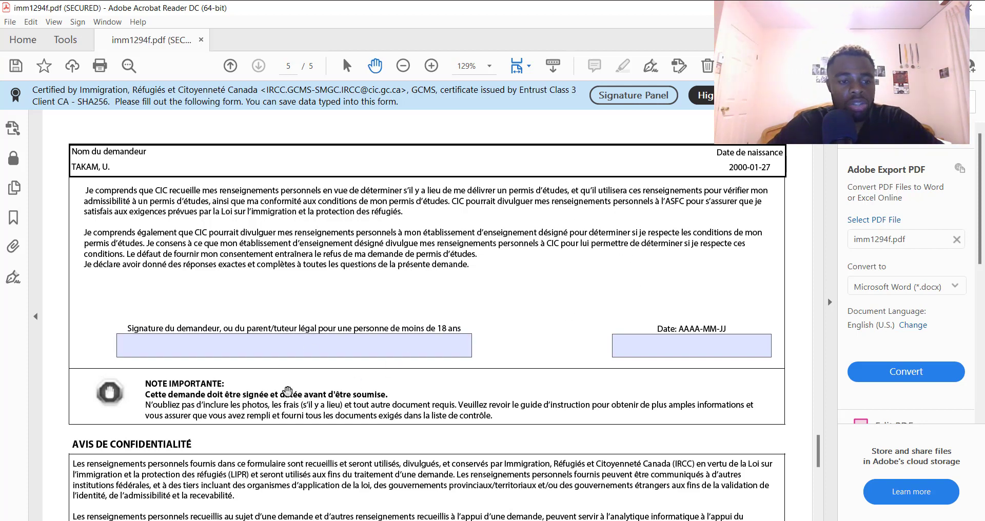
Set the signing date to 2022-07-23 and type the applicant's name as signature
{"action": "left_click", "coordinate": [254, 352]}
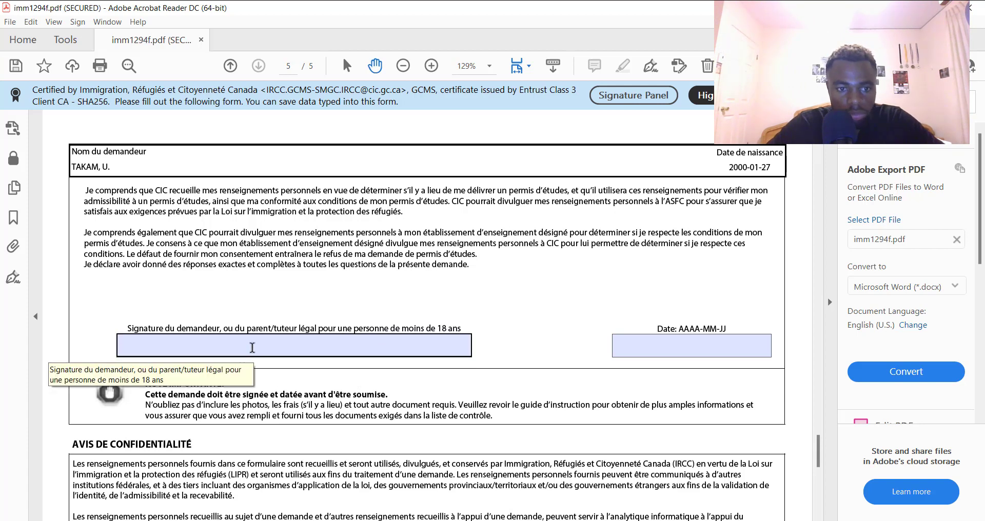
{"action": "left_click", "coordinate": [251, 347]}
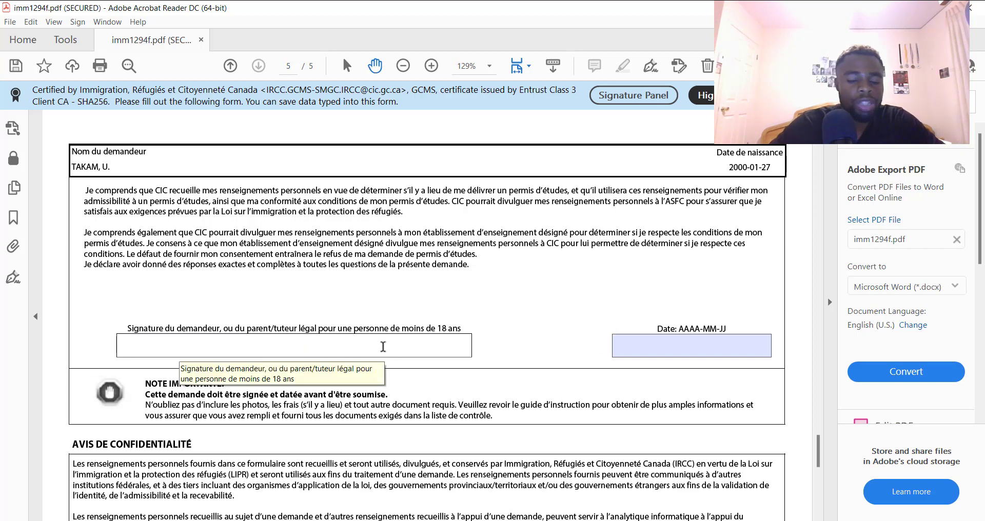
{"action": "left_click", "coordinate": [712, 346]}
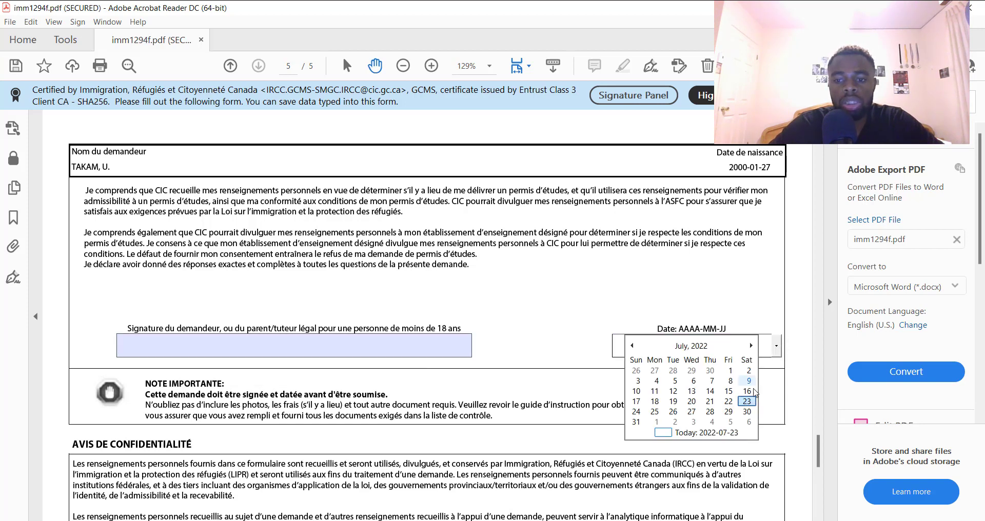
{"action": "left_click", "coordinate": [747, 403]}
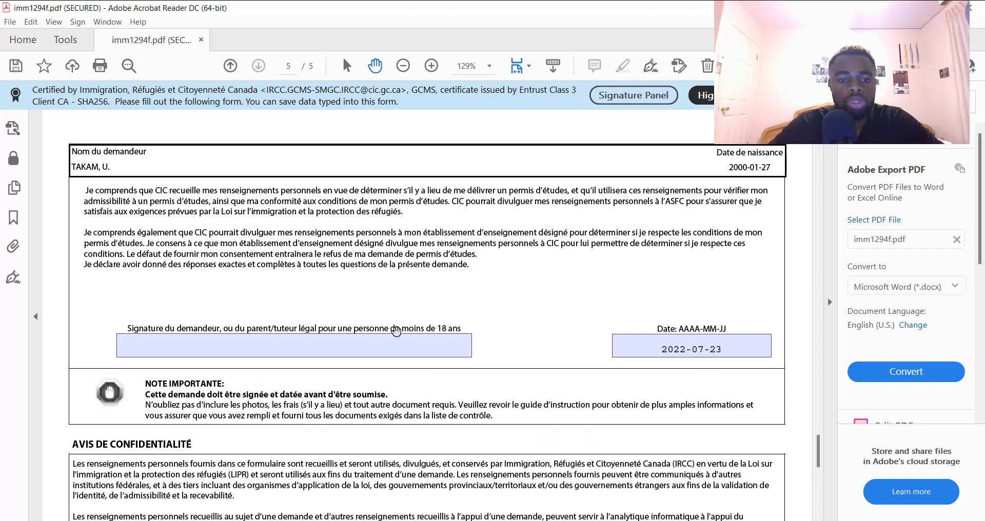
{"action": "left_click", "coordinate": [348, 352]}
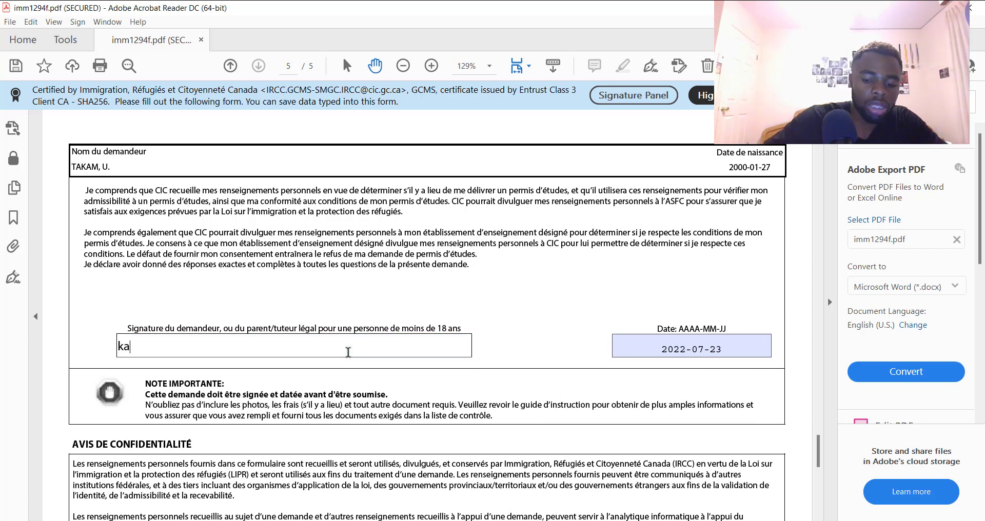
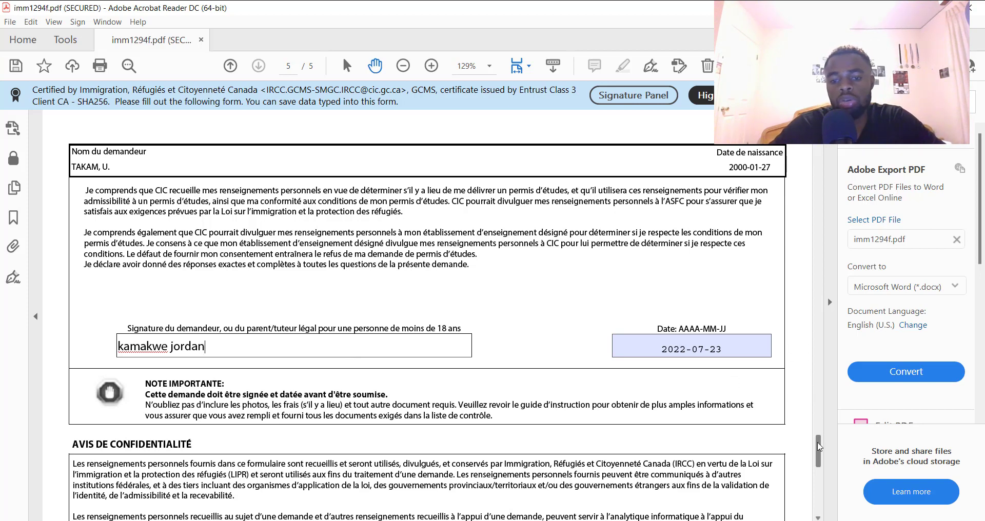
{"action": "scroll", "coordinate": [820, 454], "scroll_direction": "down", "scroll_amount": 4}
{"action": "scroll", "coordinate": [822, 461], "scroll_direction": "down", "scroll_amount": 4}
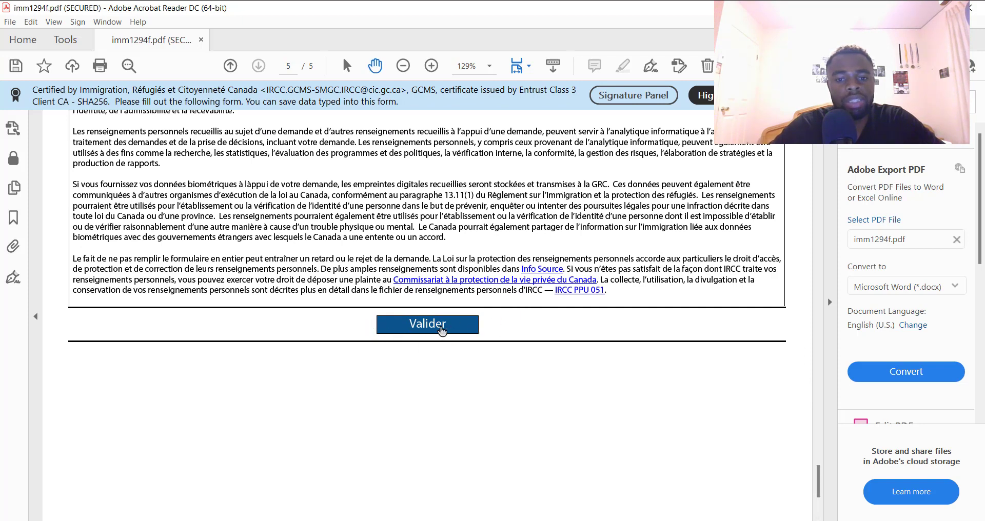
Run Valider, dismiss the date error, and trim the study end date to 2027-09-14
{"action": "left_click", "coordinate": [439, 329]}
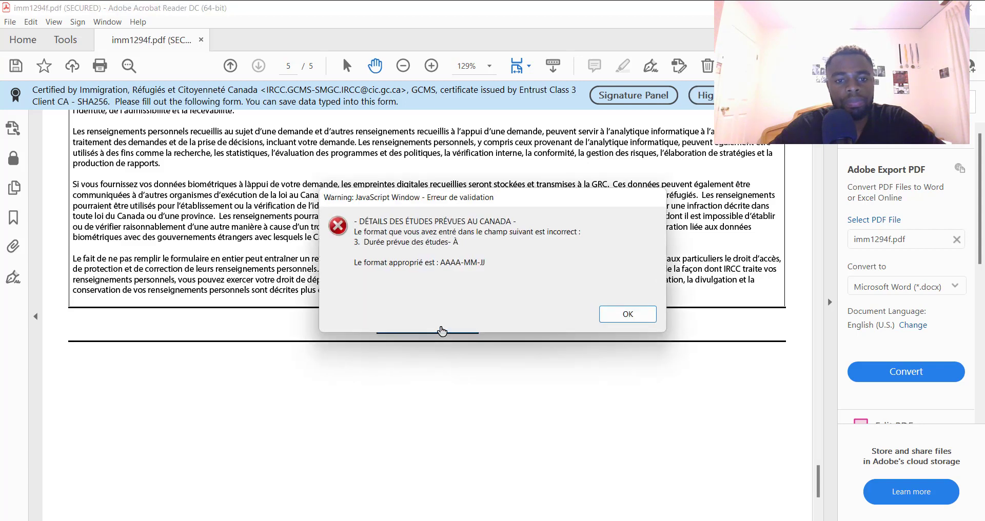
{"action": "left_click", "coordinate": [625, 321]}
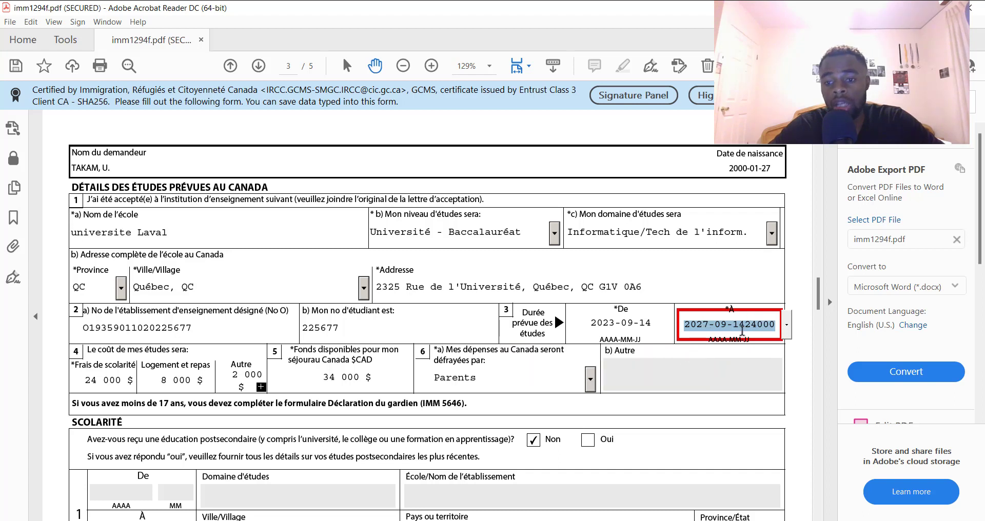
{"action": "left_click", "coordinate": [774, 328]}
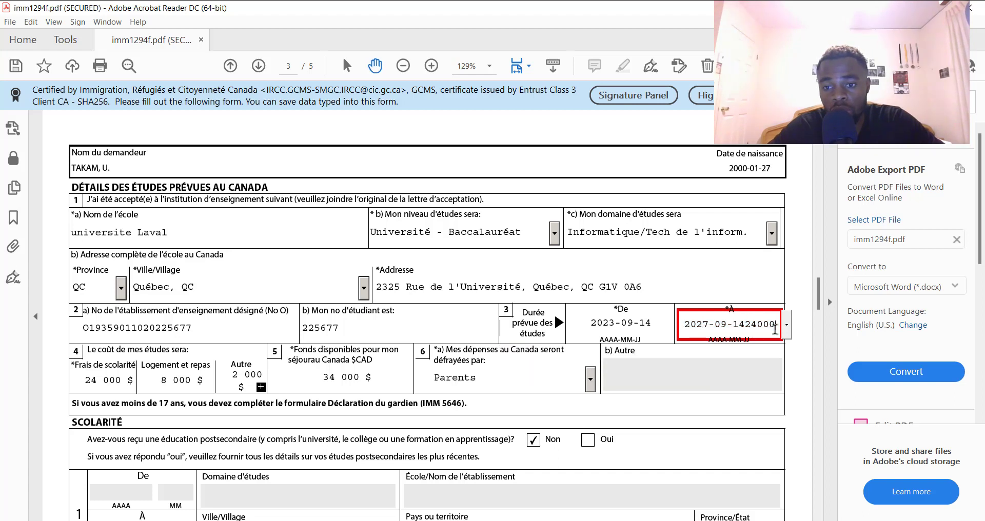
{"action": "key", "text": "BackSpace"}
{"action": "key", "text": "BackSpace"}
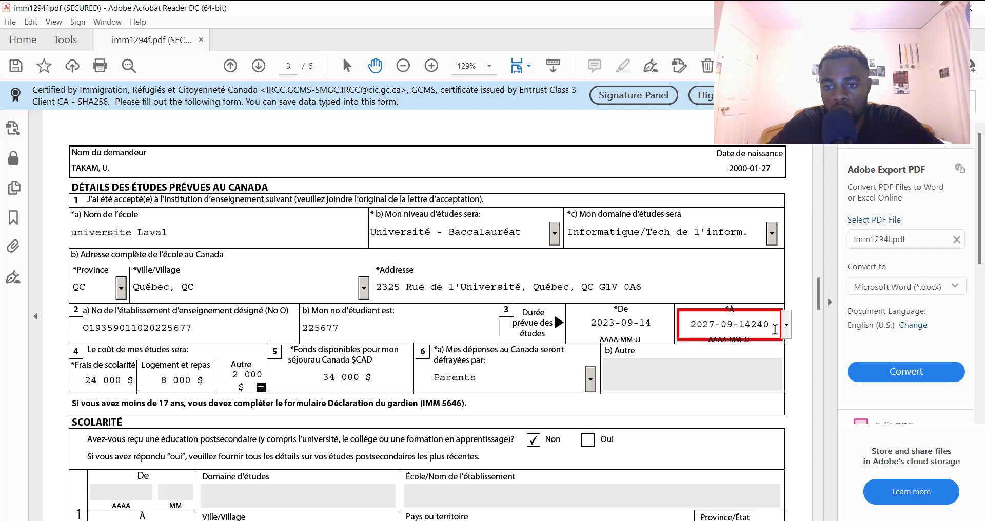
{"action": "key", "text": "BackSpace"}
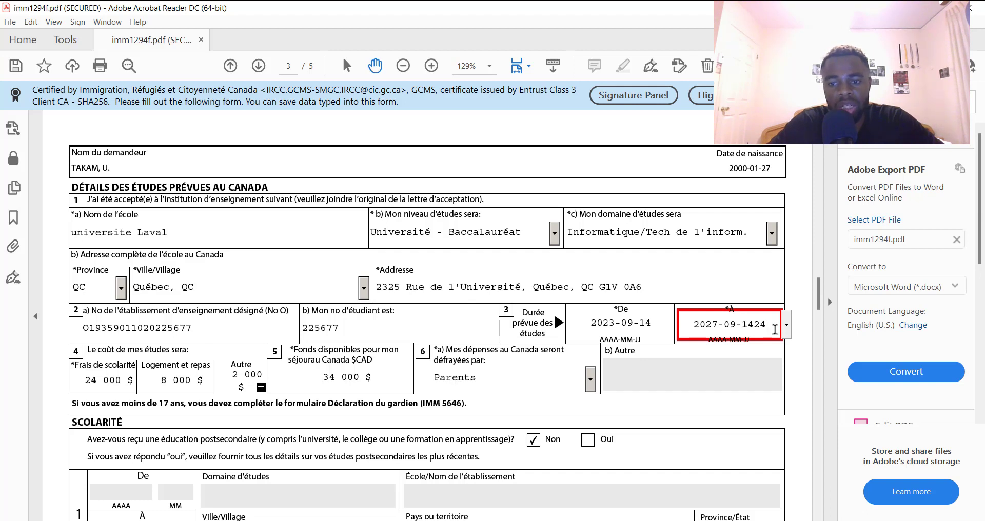
{"action": "key", "text": "BackSpace"}
{"action": "key", "text": "BackSpace"}
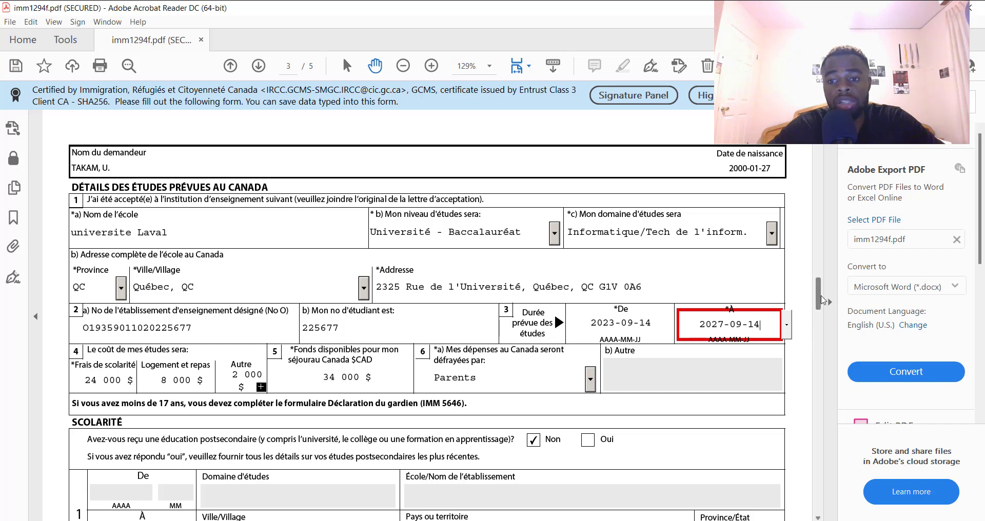
{"action": "left_click_drag", "start_coordinate": [821, 300], "coordinate": [828, 312]}
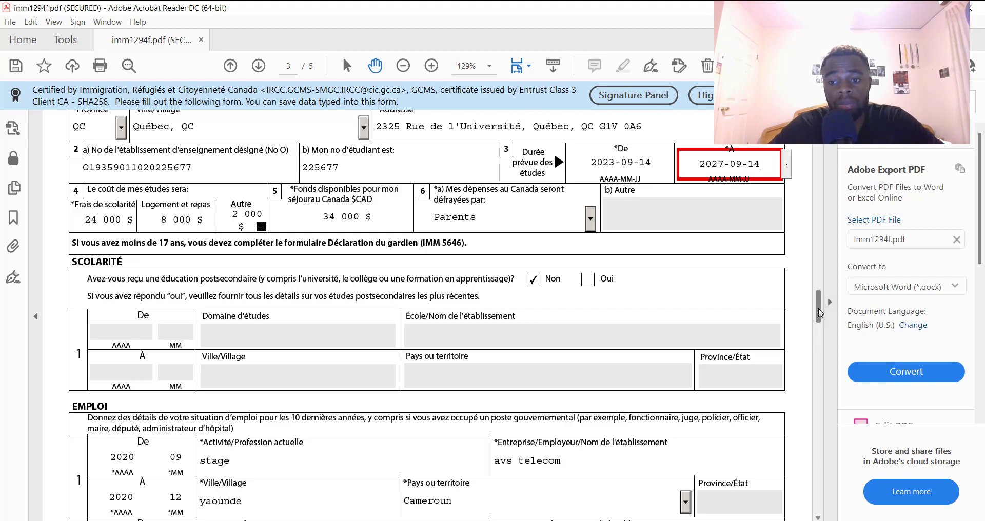
Return to page 5, rerun Valider, and acknowledge the success message, adding the barcode page
{"action": "mouse_move", "coordinate": [819, 313]}
{"action": "left_mouse_down"}
{"action": "mouse_move", "coordinate": [843, 503]}
{"action": "mouse_move", "coordinate": [817, 491]}
{"action": "left_mouse_up"}
{"action": "left_click", "coordinate": [451, 258]}
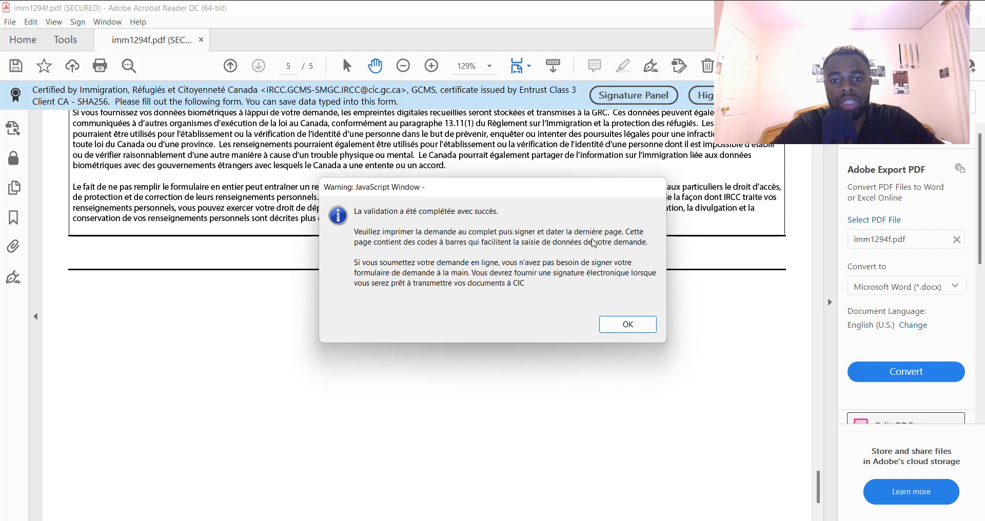
{"action": "left_click", "coordinate": [638, 331]}
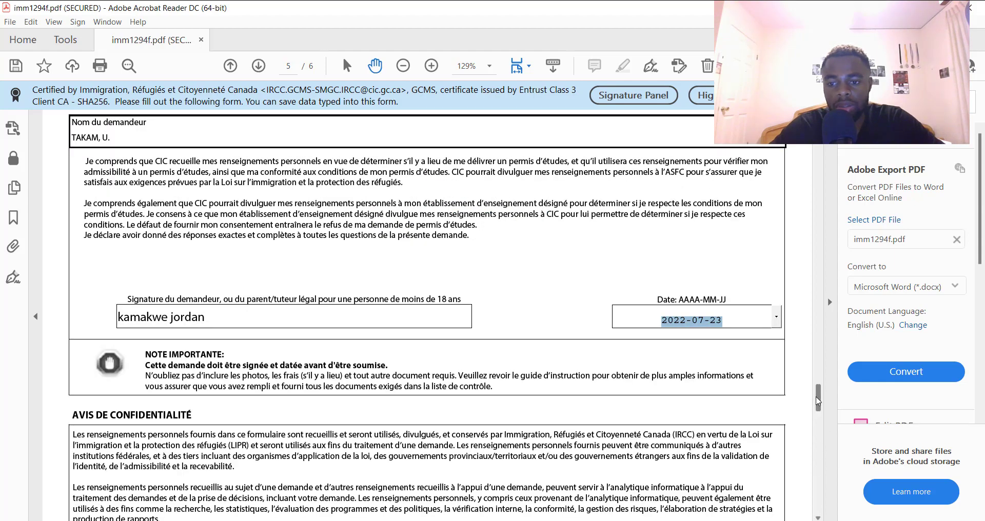
Scroll down to view the generated barcodes on page 6, then back up to page 1
{"action": "mouse_move", "coordinate": [819, 401]}
{"action": "left_mouse_down"}
{"action": "mouse_move", "coordinate": [851, 511]}
{"action": "mouse_move", "coordinate": [847, 449]}
{"action": "mouse_move", "coordinate": [848, 471]}
{"action": "left_mouse_up"}
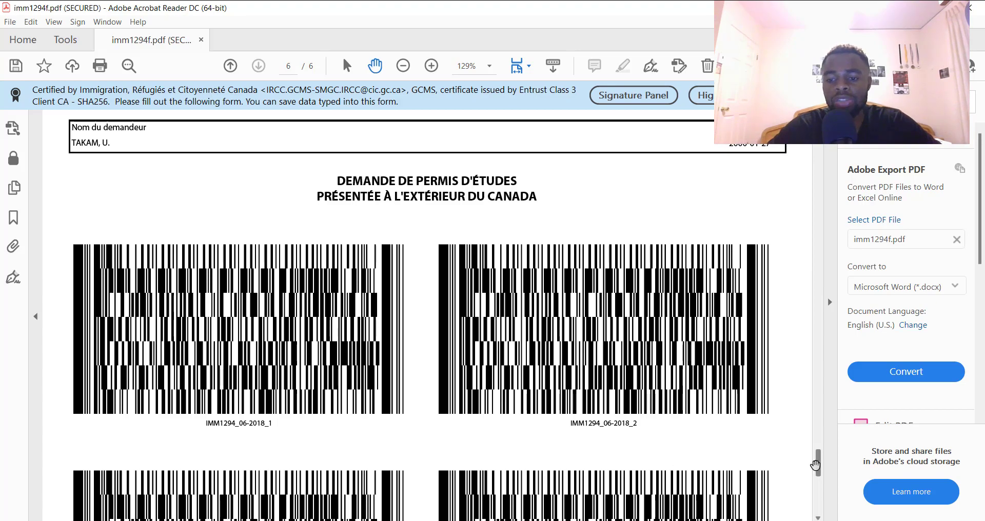
{"action": "mouse_move", "coordinate": [816, 465]}
{"action": "left_mouse_down"}
{"action": "mouse_move", "coordinate": [828, 378]}
{"action": "mouse_move", "coordinate": [807, 181]}
{"action": "left_mouse_up"}
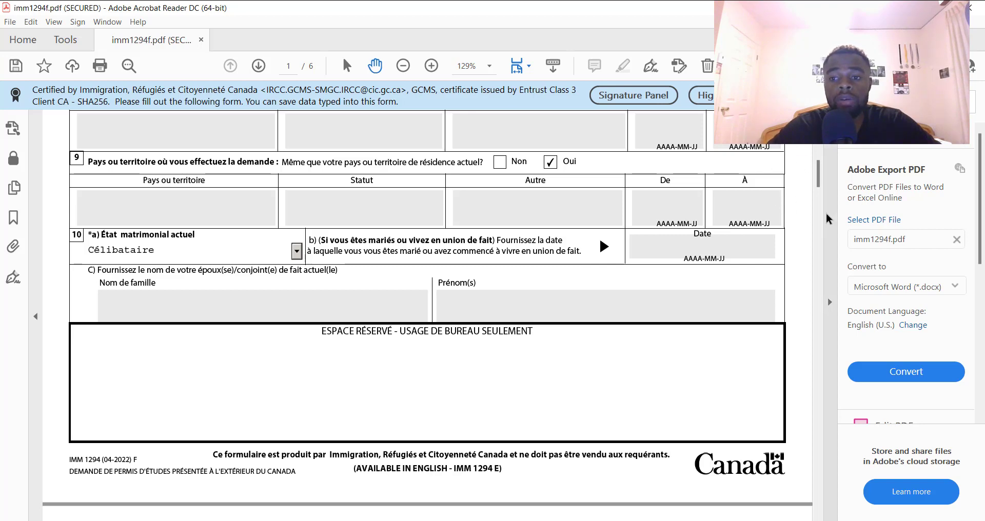
Check form pages 1, 3 and 6, then bring up the Save As dialog
{"action": "left_click_drag", "start_coordinate": [819, 175], "coordinate": [819, 134]}
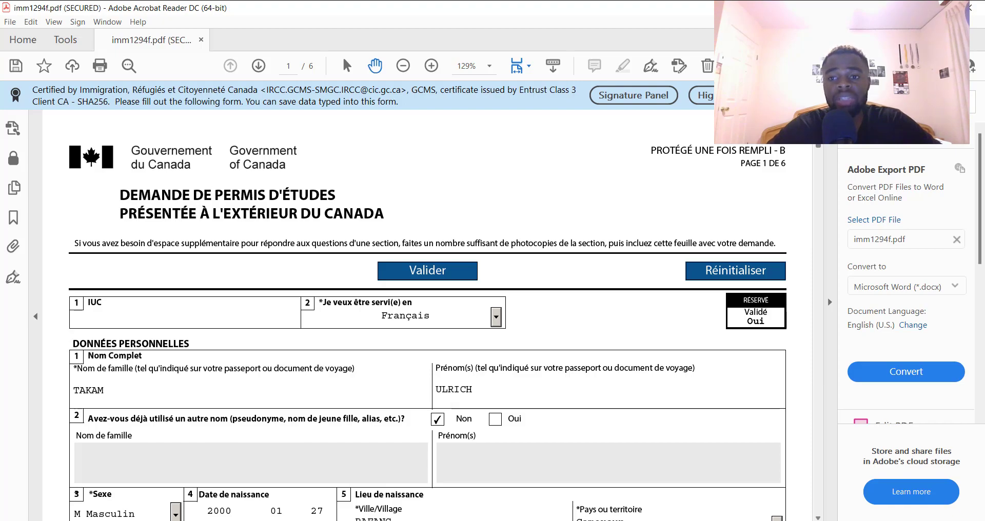
{"action": "left_click_drag", "start_coordinate": [820, 144], "coordinate": [815, 473]}
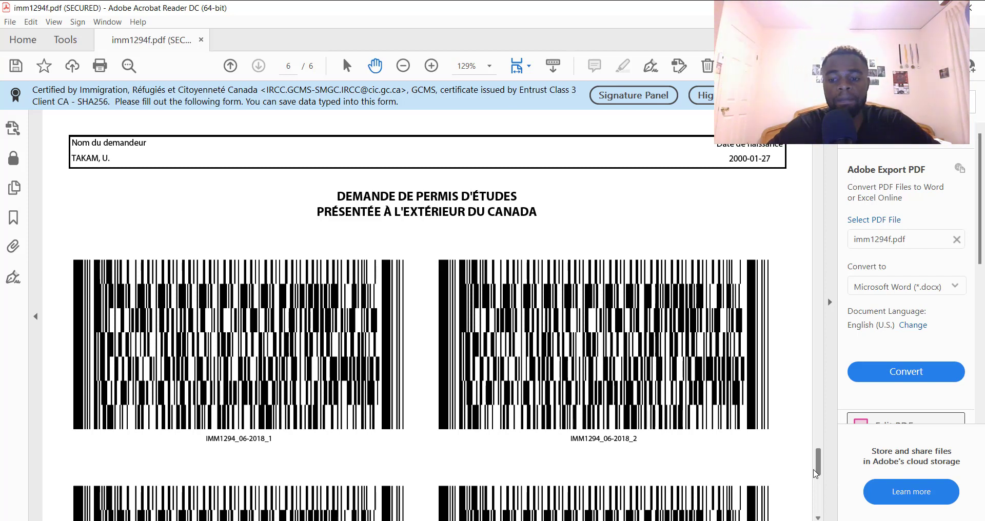
{"action": "left_click_drag", "start_coordinate": [820, 476], "coordinate": [812, 149]}
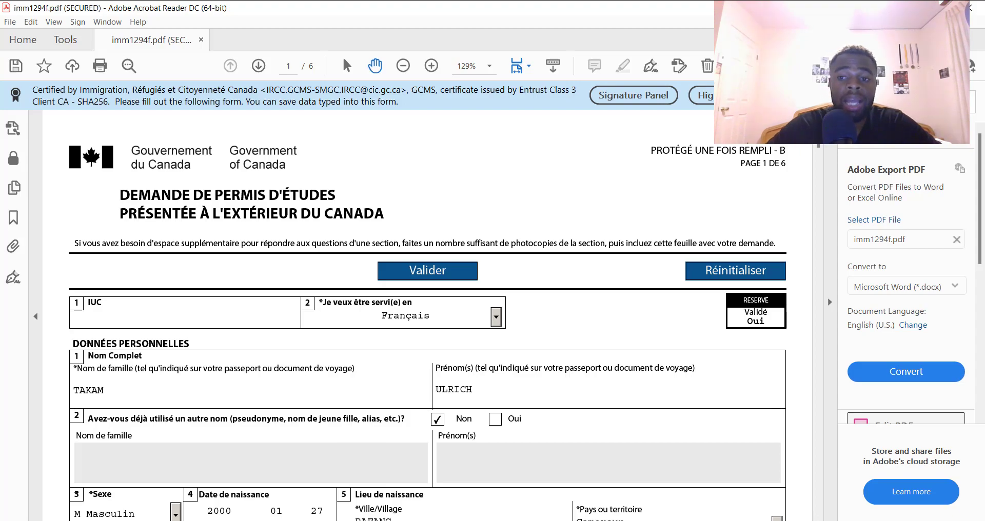
{"action": "left_click_drag", "start_coordinate": [818, 132], "coordinate": [839, 272]}
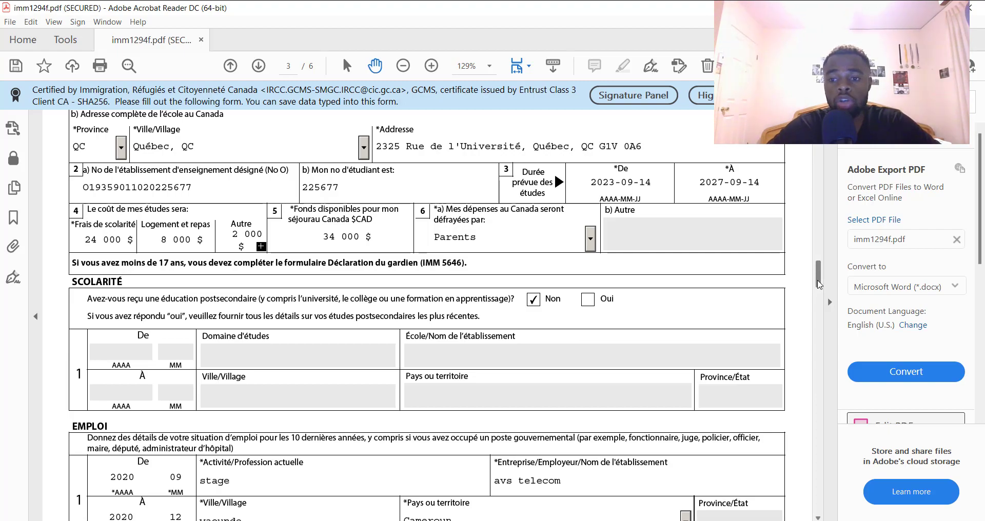
{"action": "left_click_drag", "start_coordinate": [818, 283], "coordinate": [819, 513]}
{"action": "key", "text": "ctrl+shift+s"}
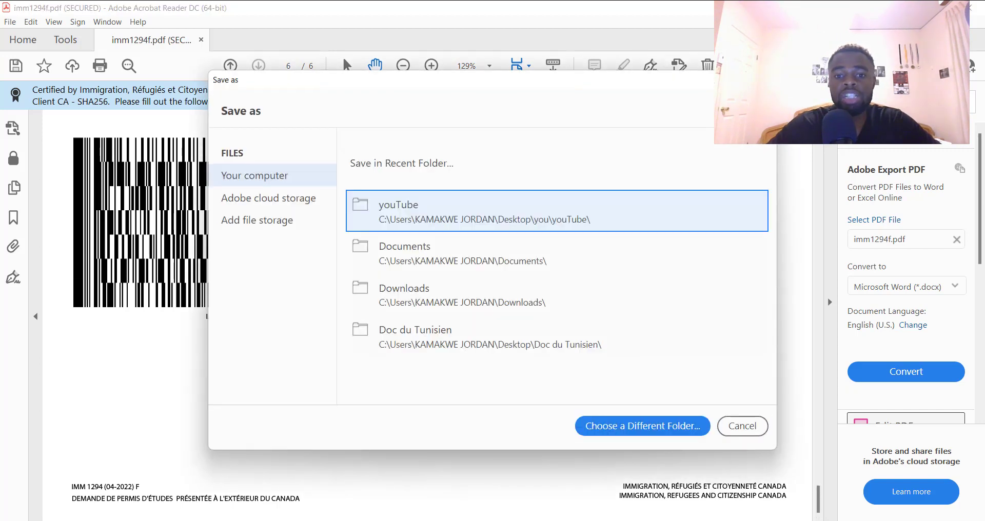
Save the form as imm1294f.pdf in Documents, replacing the existing copy, then restore the window down
{"action": "key", "text": "Escape"}
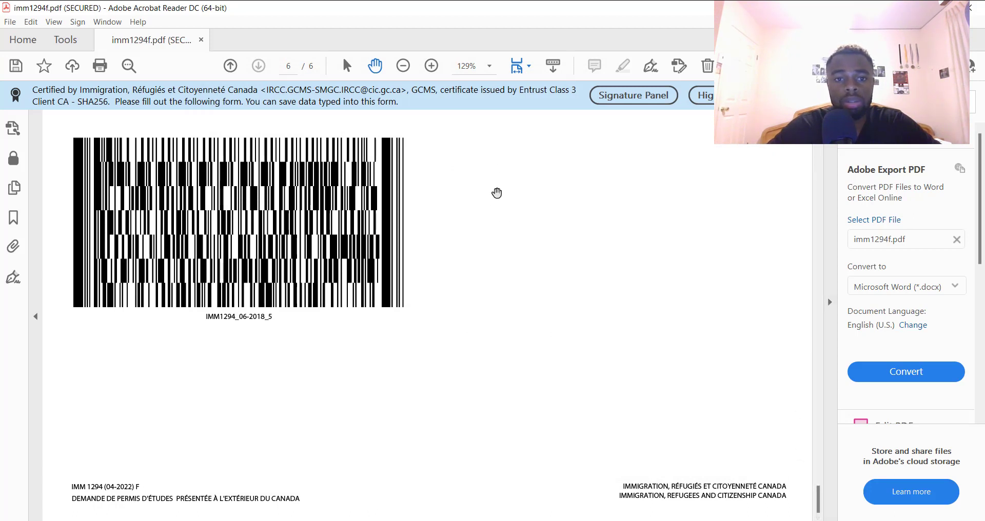
{"action": "left_click", "coordinate": [394, 86]}
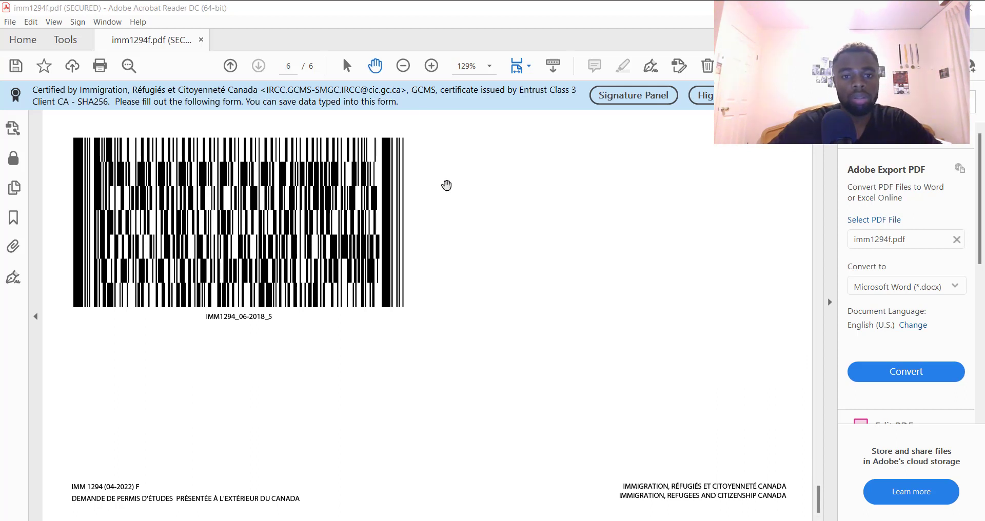
{"action": "key", "text": "ctrl+shift+s"}
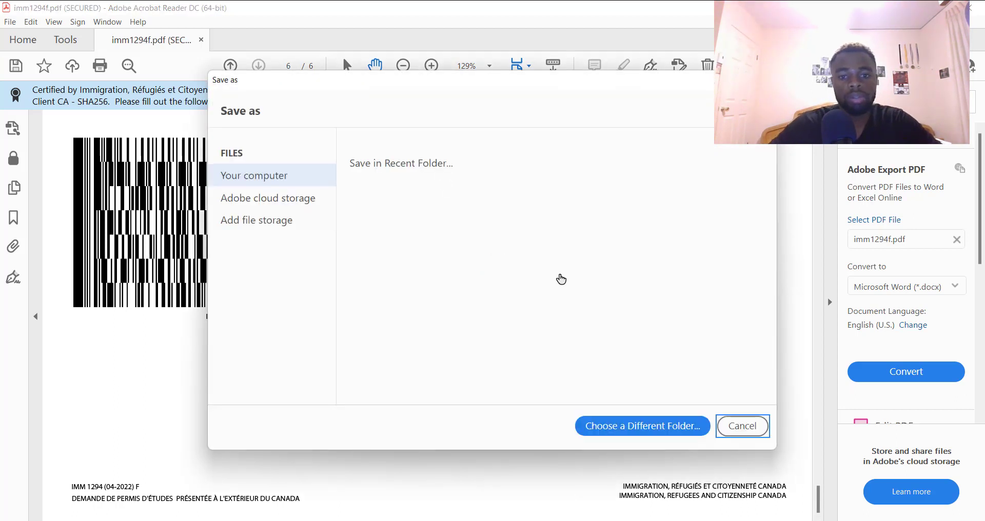
{"action": "left_click", "coordinate": [656, 432]}
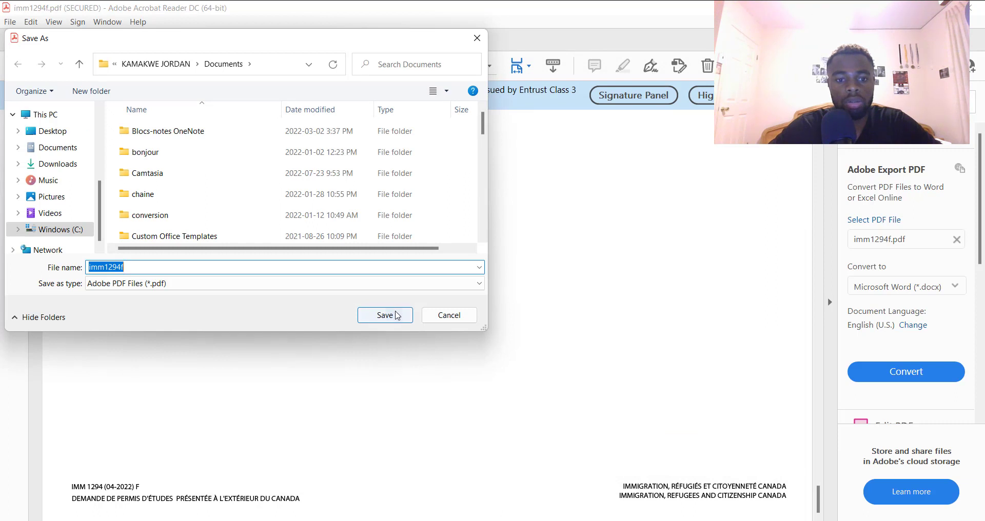
{"action": "left_click", "coordinate": [400, 319]}
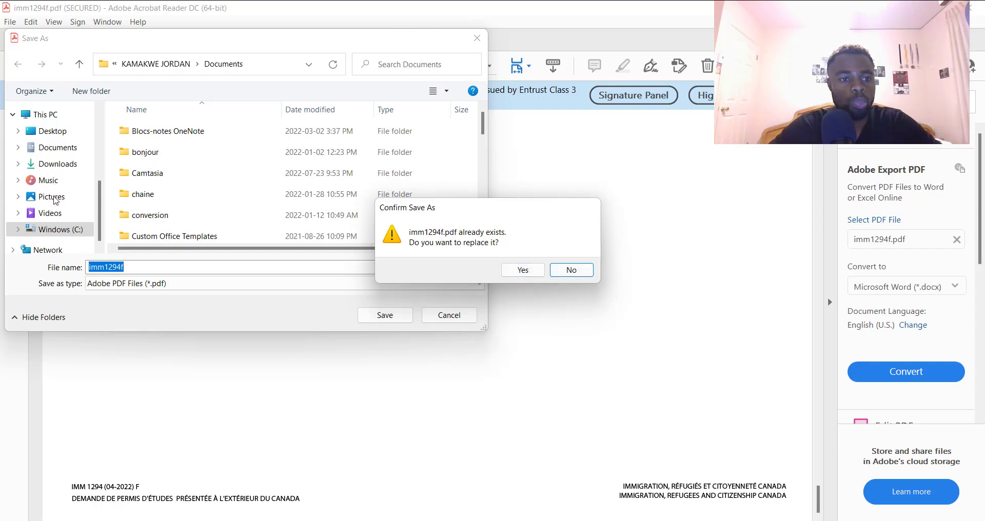
{"action": "left_click", "coordinate": [523, 270]}
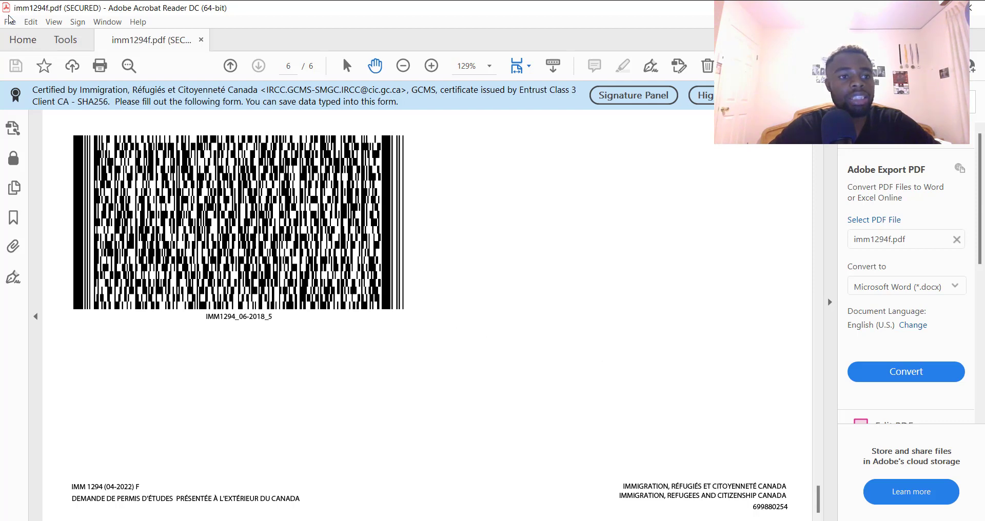
{"action": "double_click", "coordinate": [10, 14]}
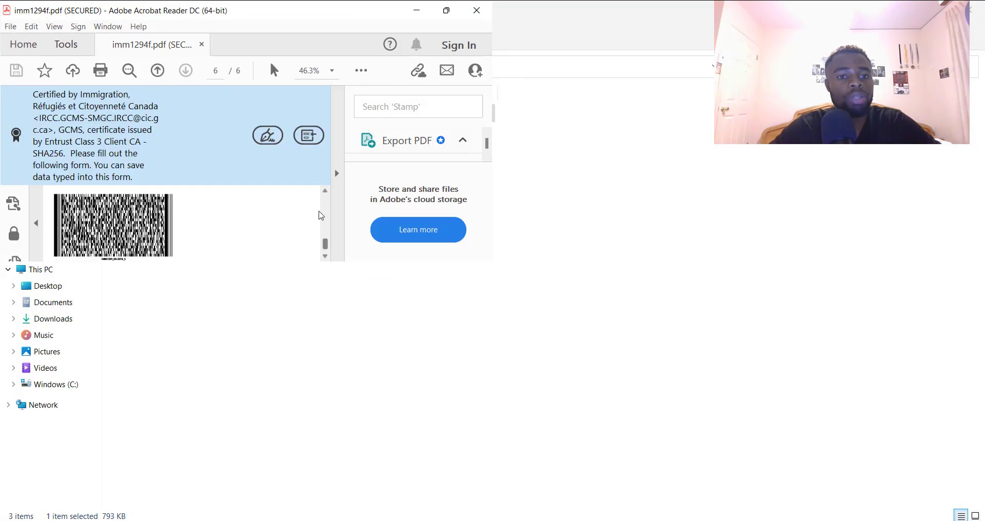